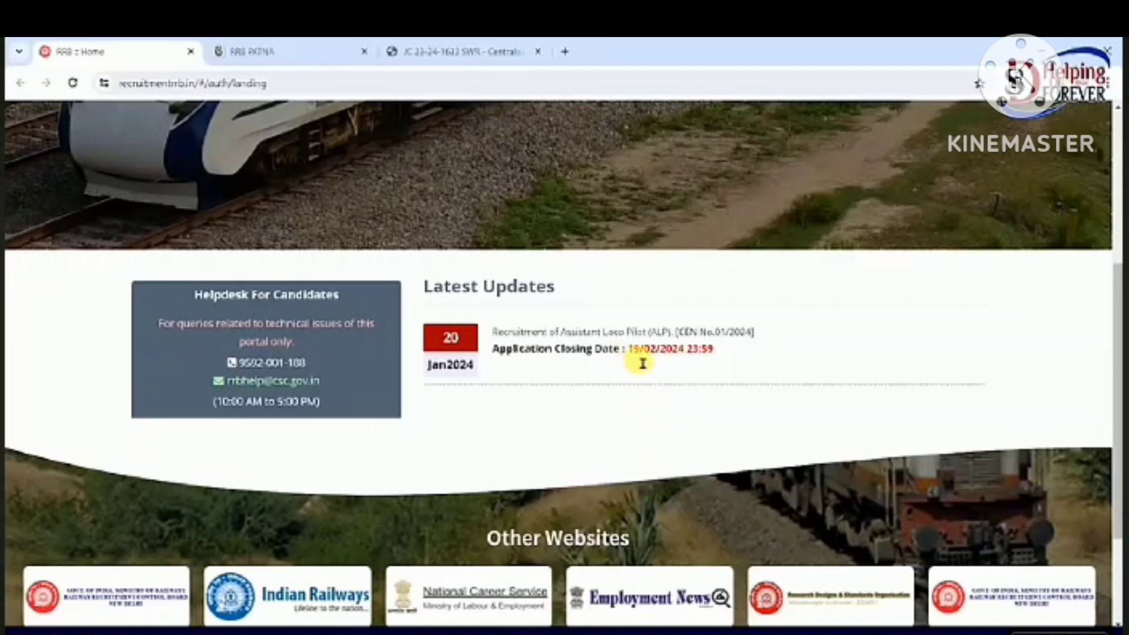
Review the Assistant Loco Pilot application closing date and the zone-wise vacancy table in the CEN 01/2024 notice.
drag(628, 350, 701, 350)
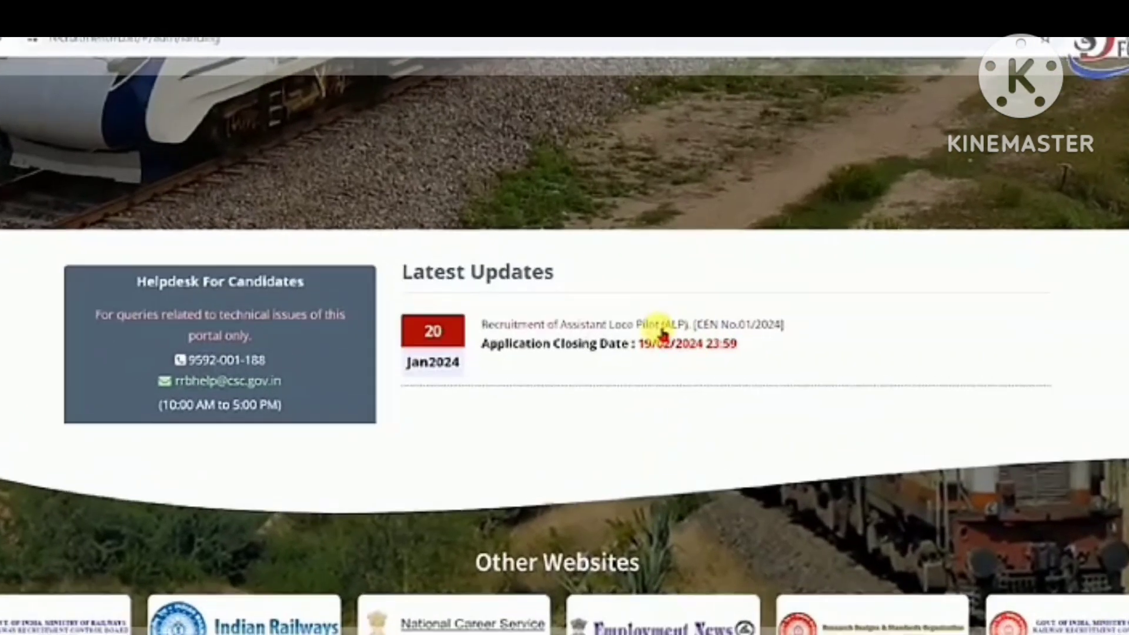
scroll(663, 333, up, 5)
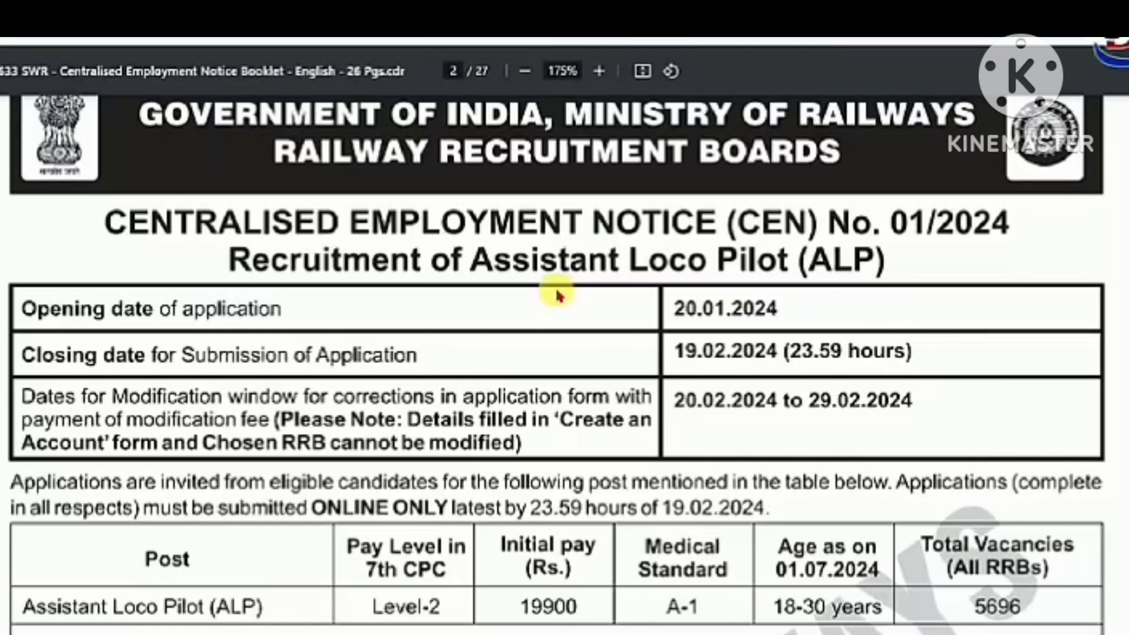
scroll(559, 296, down, 3)
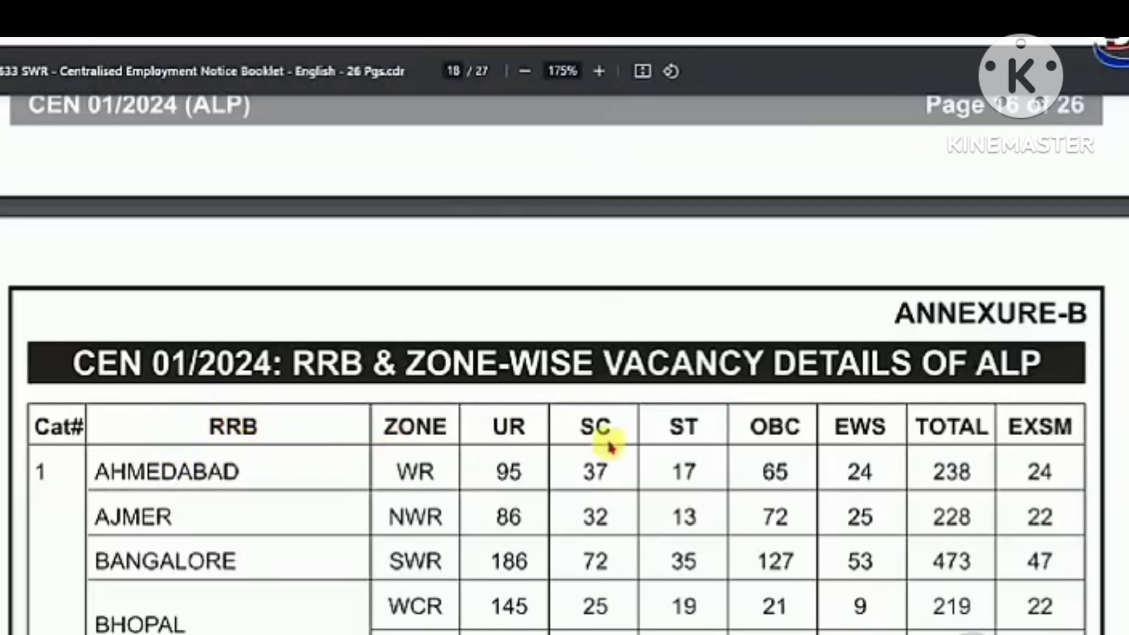
scroll(859, 382, down, 3)
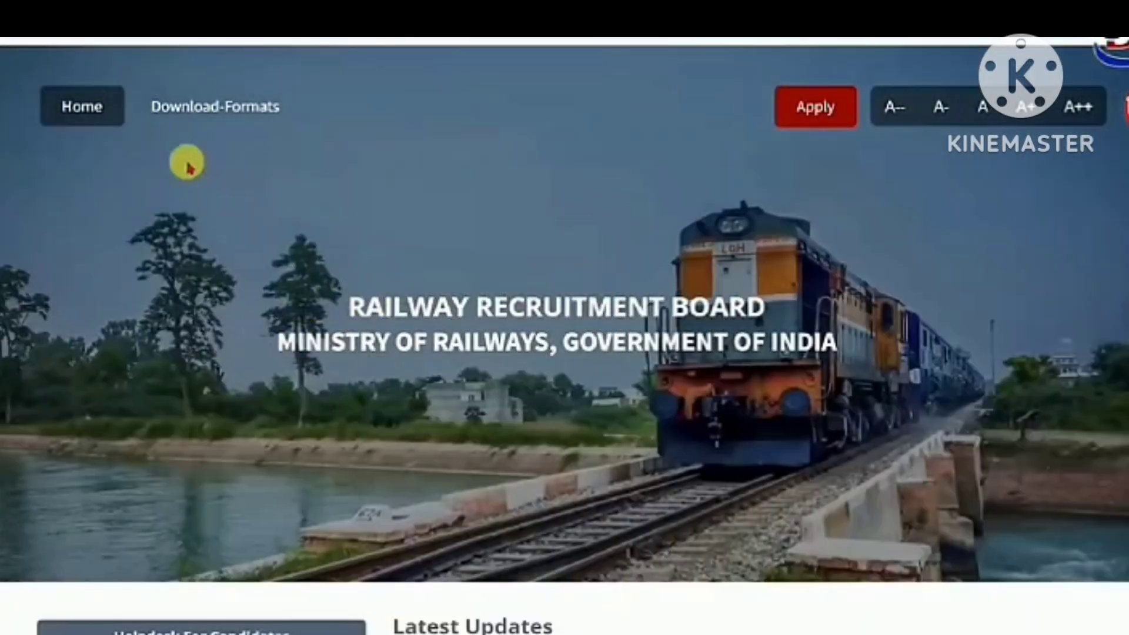
Examine the recruitment portal's home page, including the latest updates, the account options for applying and the downloadable certificate formats.
scroll(313, 365, down, 9)
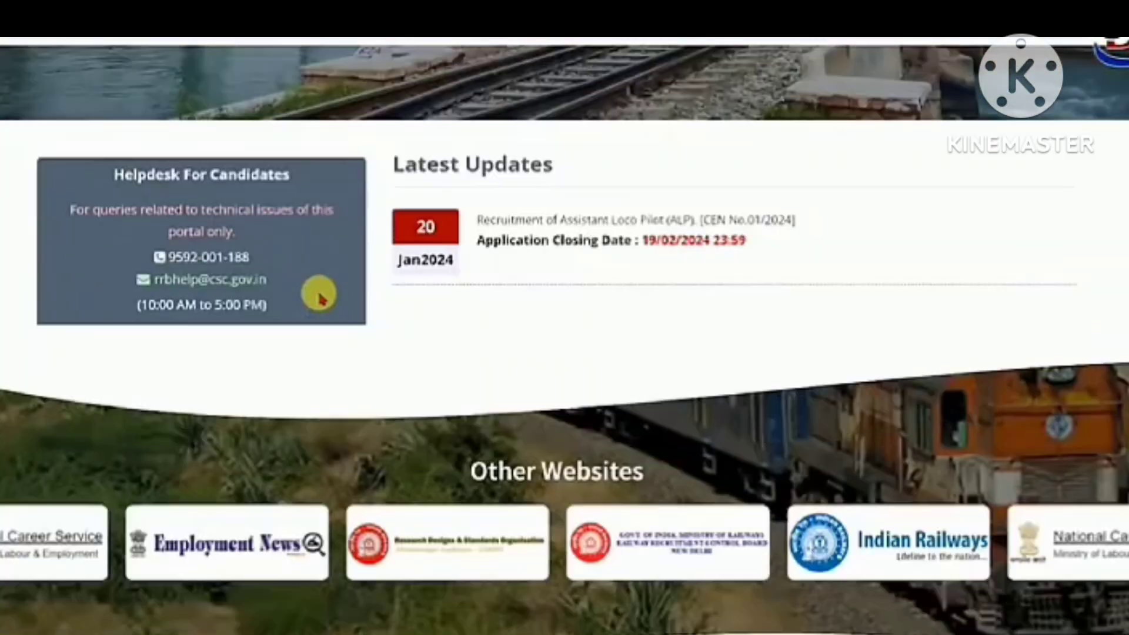
scroll(454, 317, up, 9)
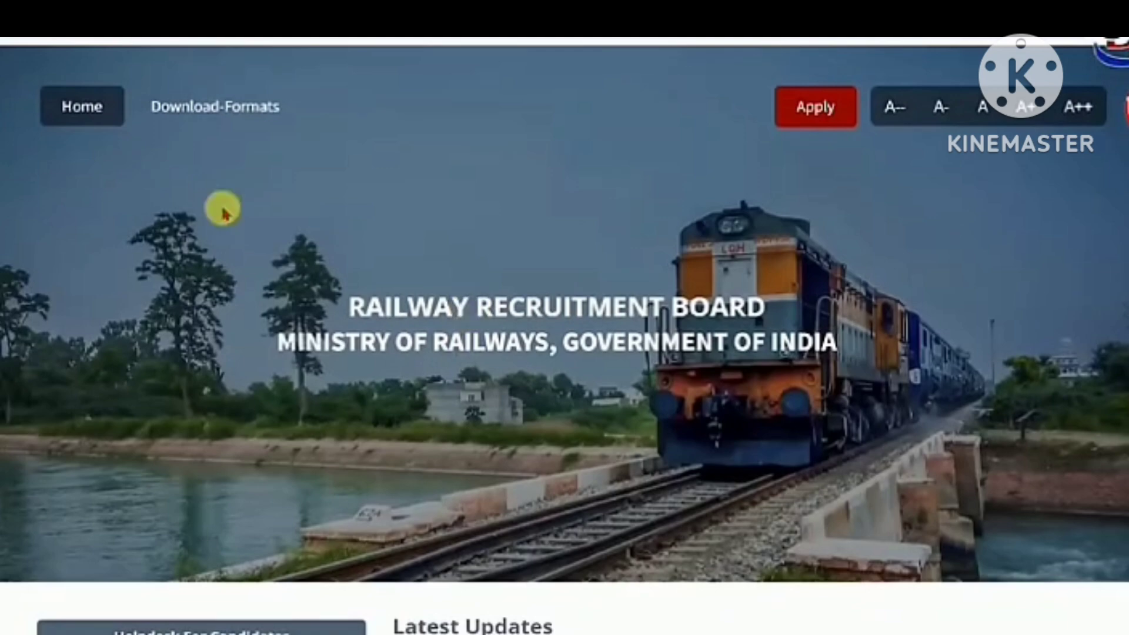
click(200, 118)
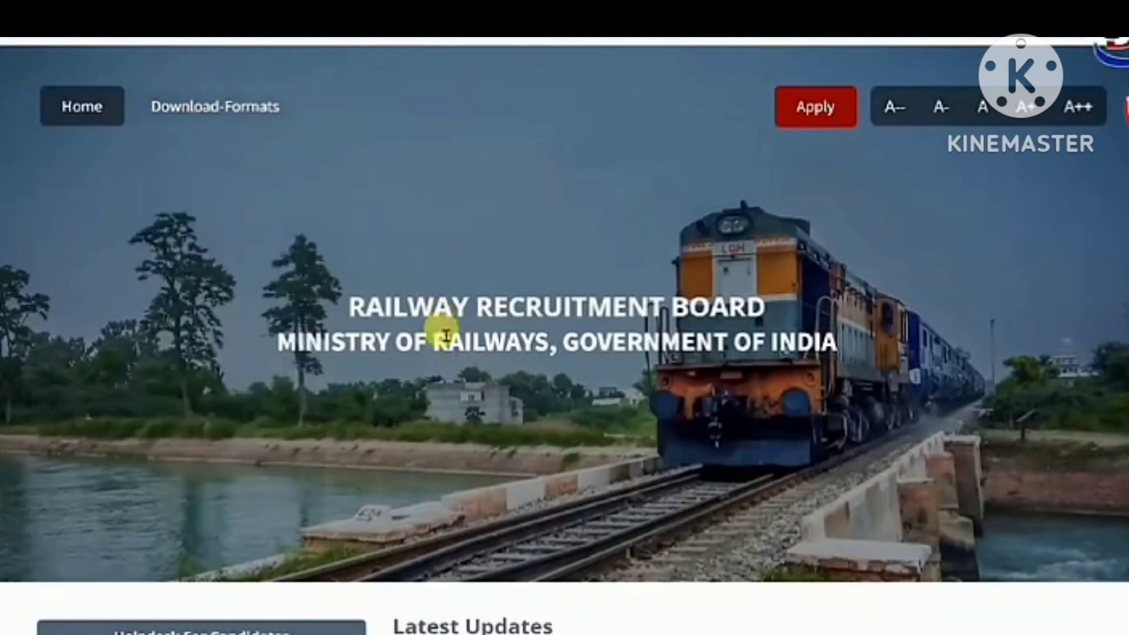
scroll(453, 344, down, 8)
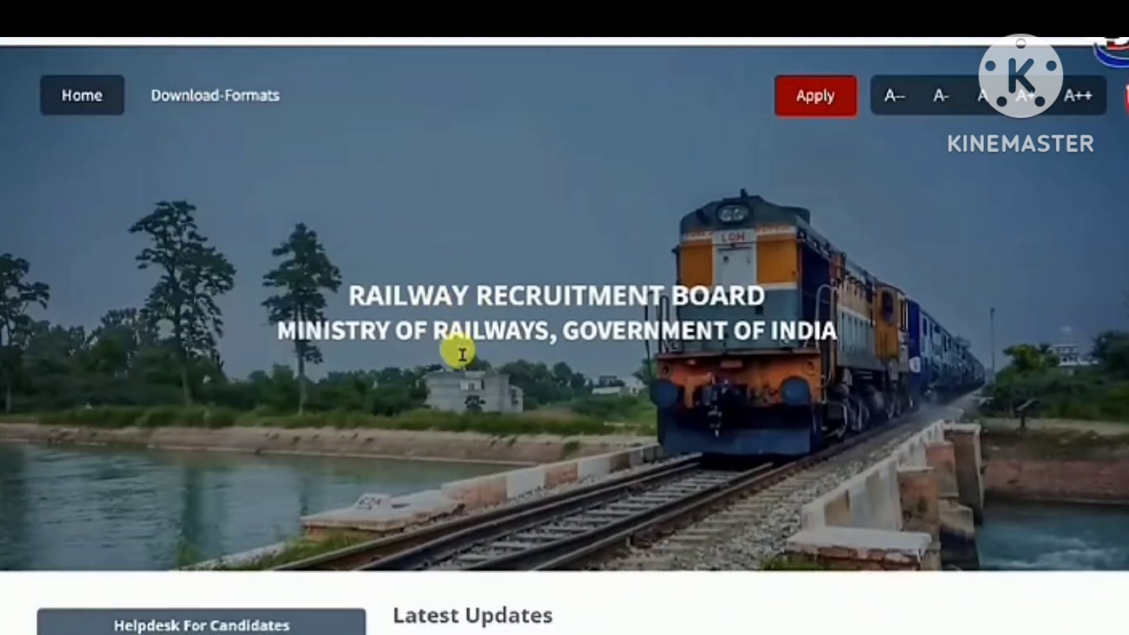
scroll(457, 348, up, 8)
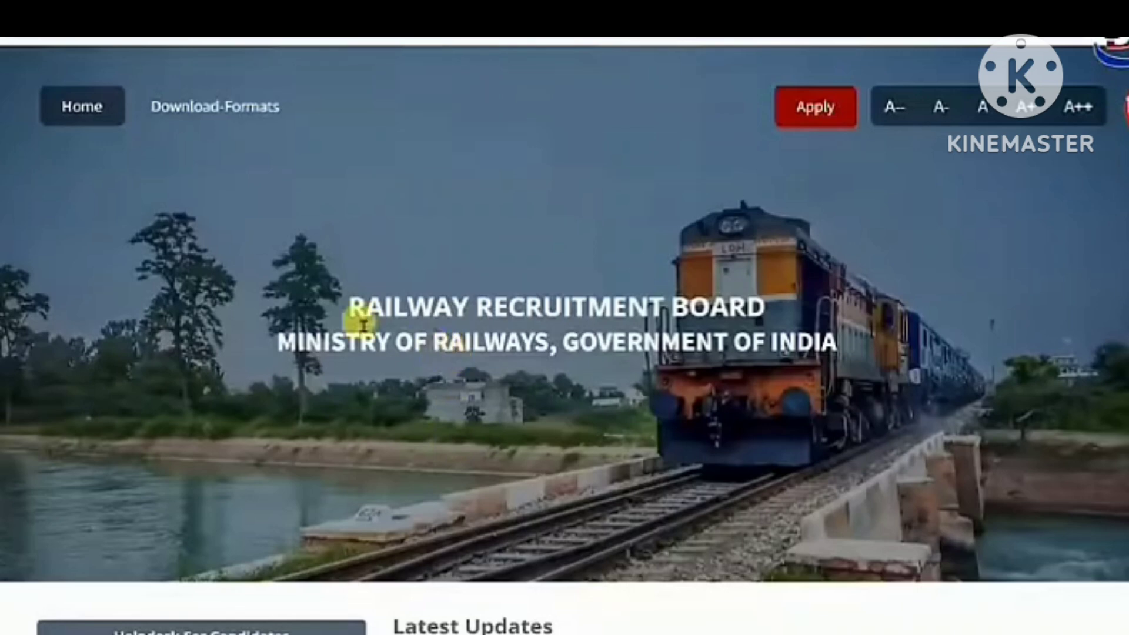
click(805, 113)
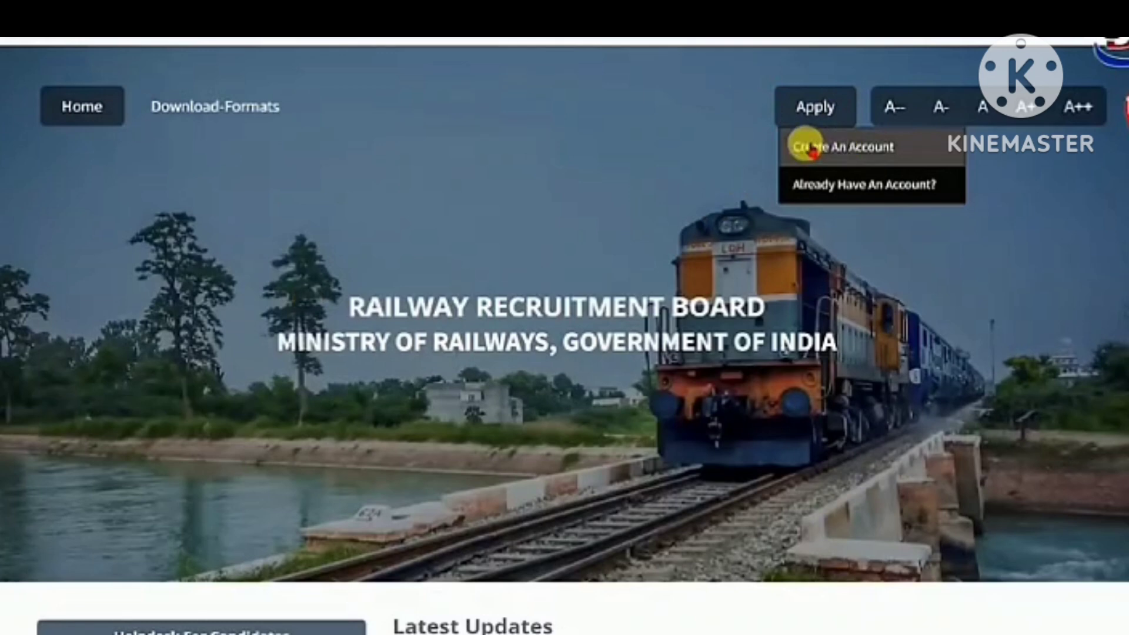
click(227, 106)
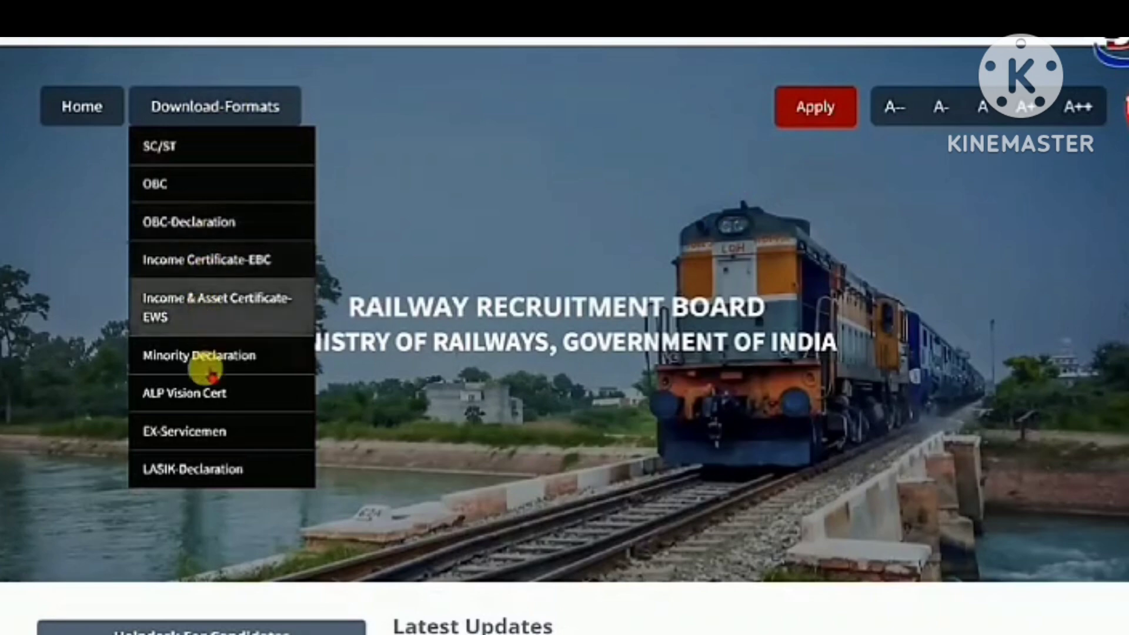
scroll(442, 341, down, 7)
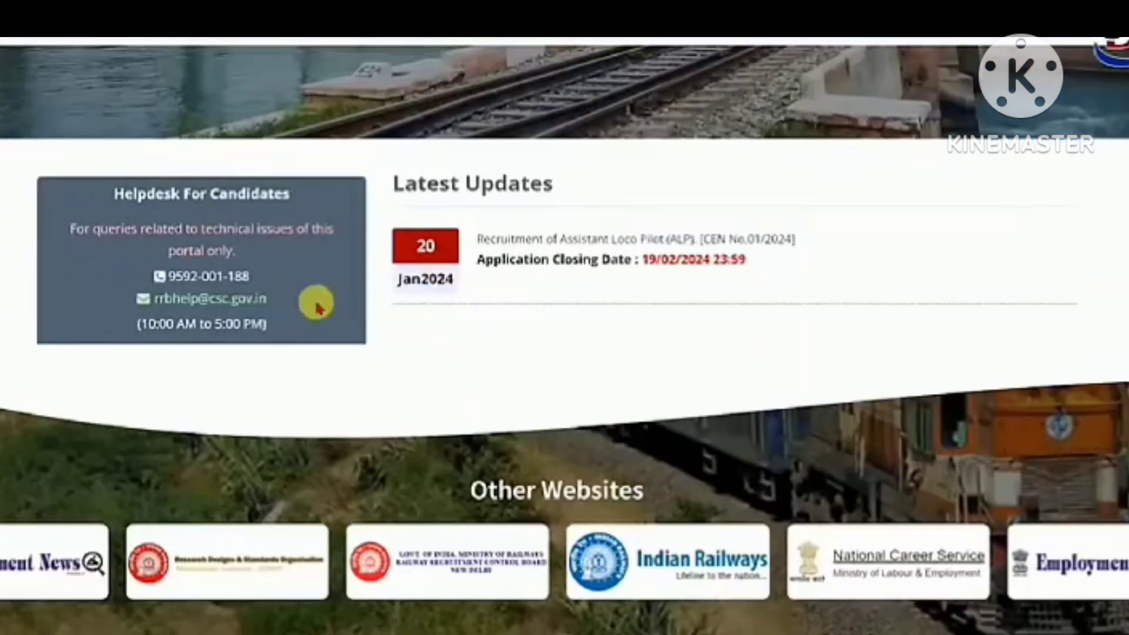
scroll(719, 405, down, 2)
scroll(719, 404, up, 9)
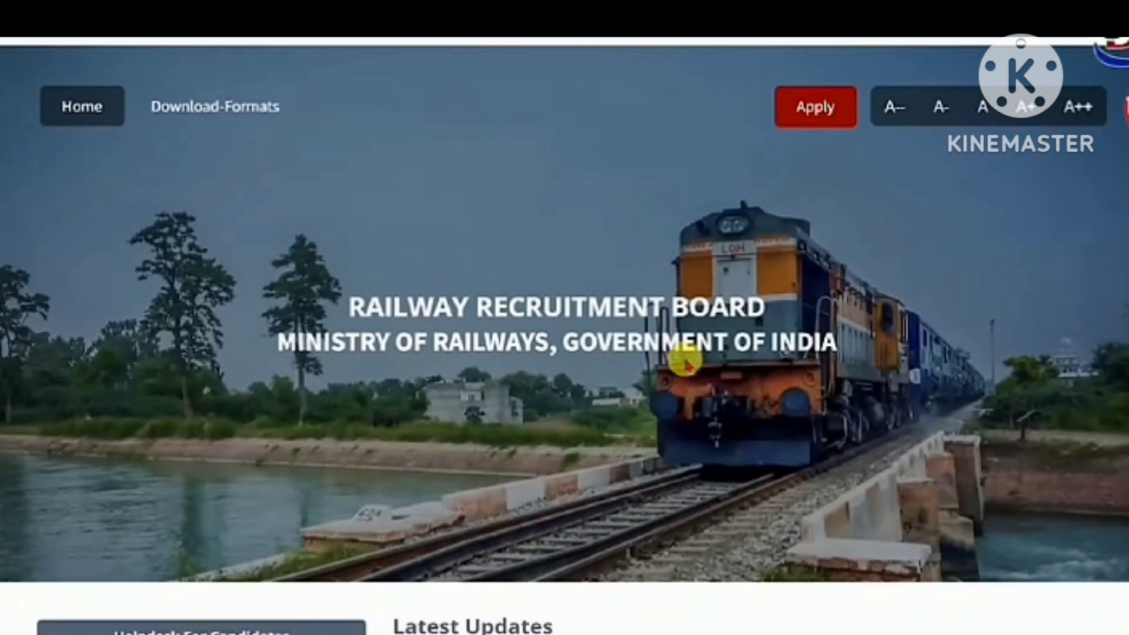
Start creating an account, read through the application instructions, accept the CEN No 01/2024 declaration and proceed to the form.
click(814, 106)
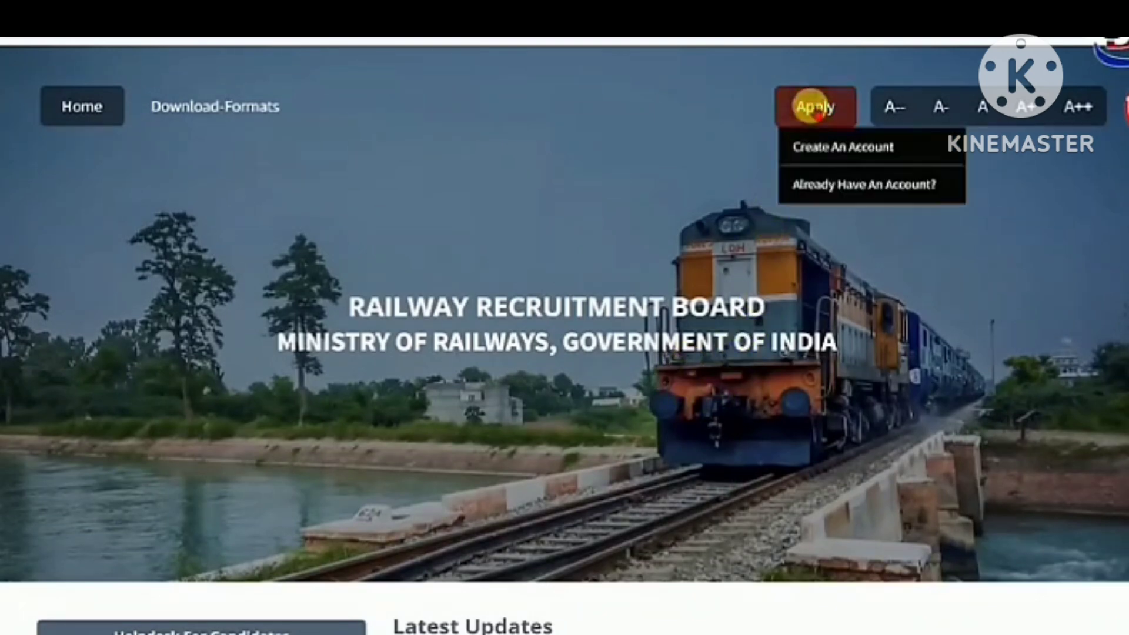
click(847, 150)
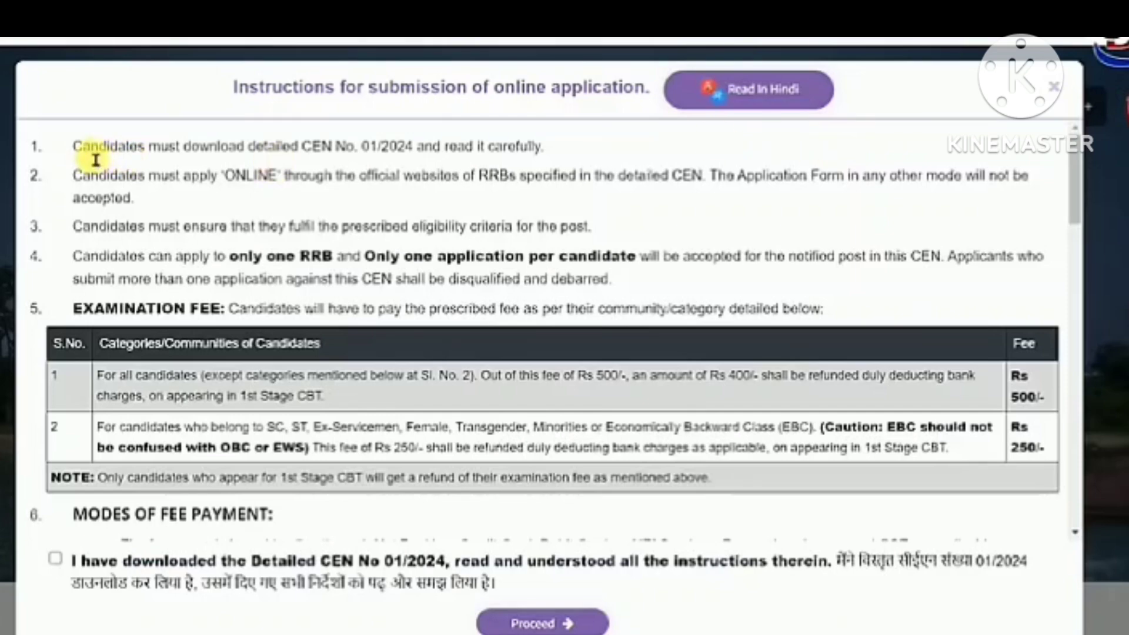
scroll(450, 264, down, 5)
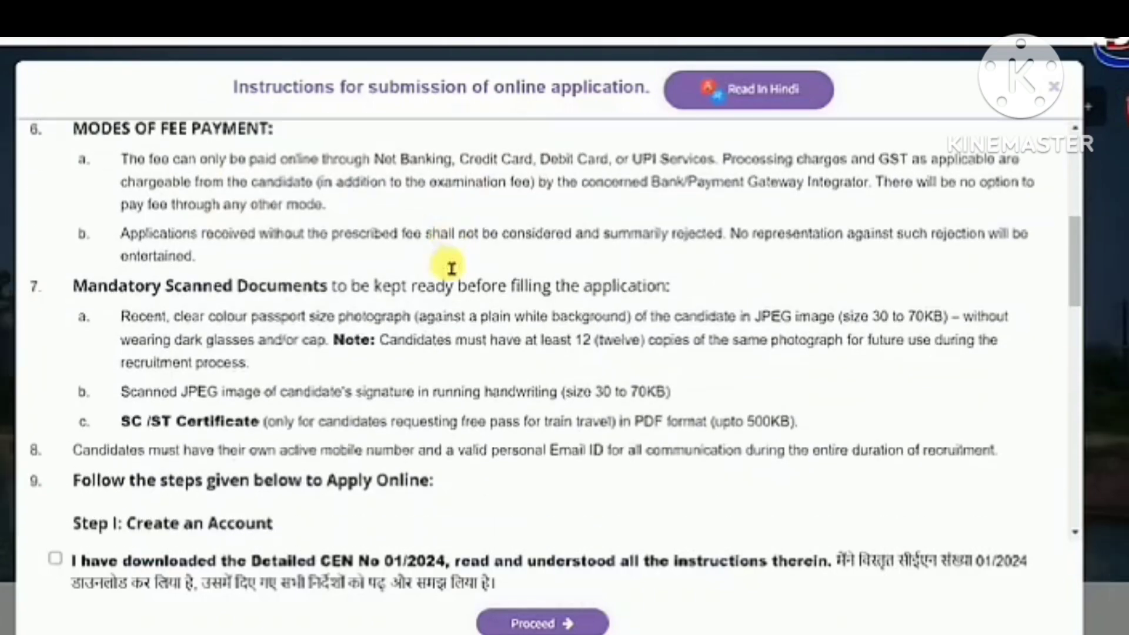
scroll(447, 265, down, 10)
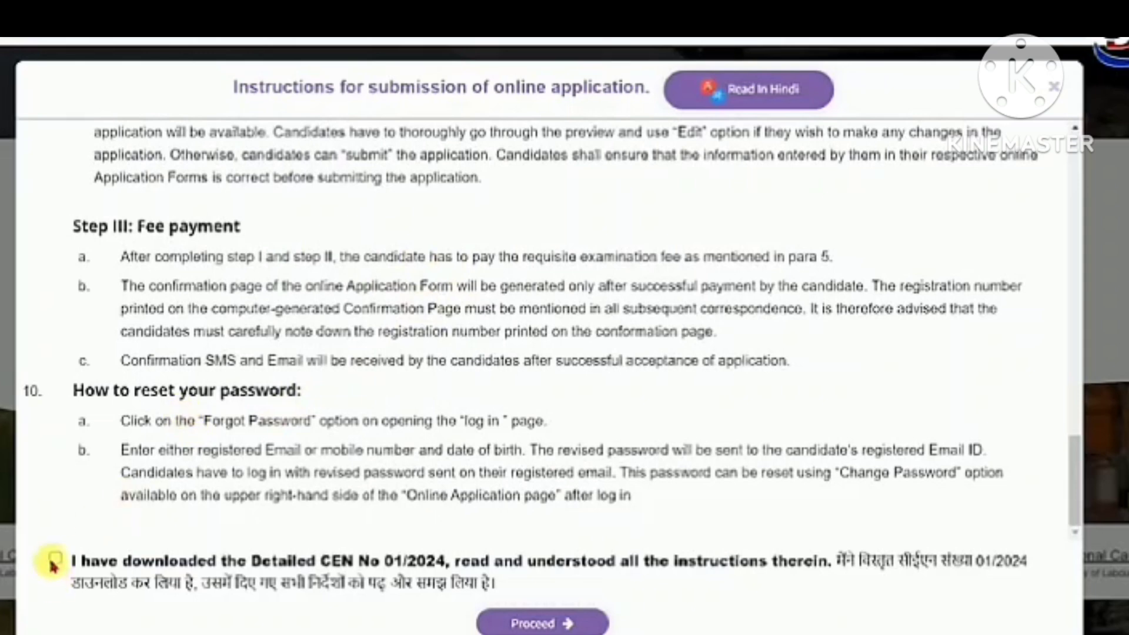
click(559, 623)
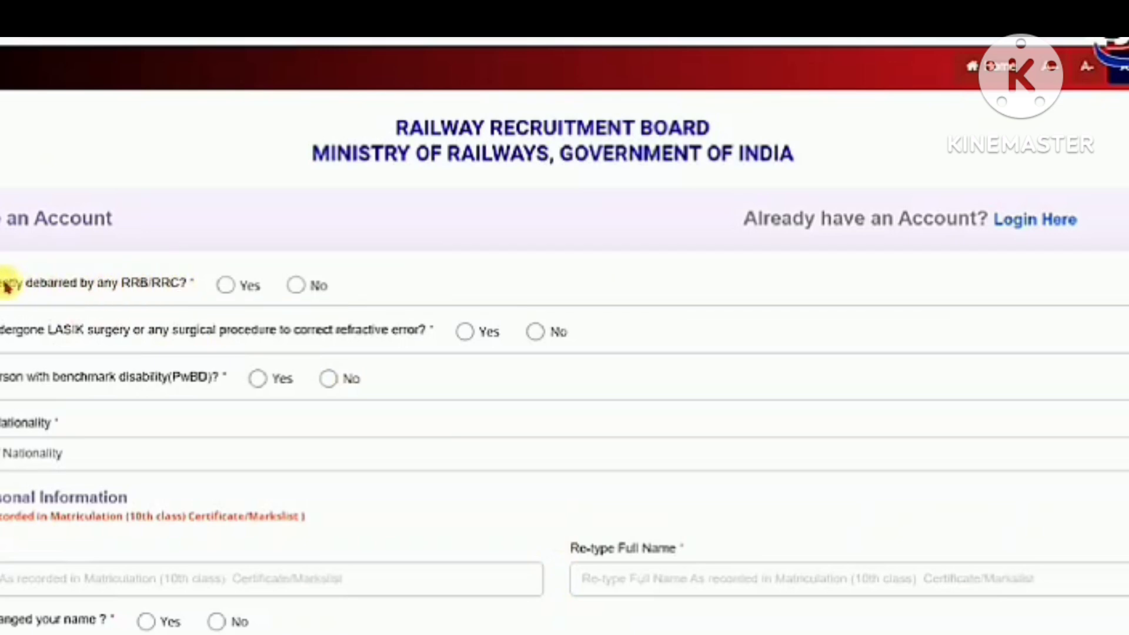
Answer No to being debarred by any RRB/RRC and No to having undergone LASIK or other refractive surgery.
drag(6, 286, 157, 288)
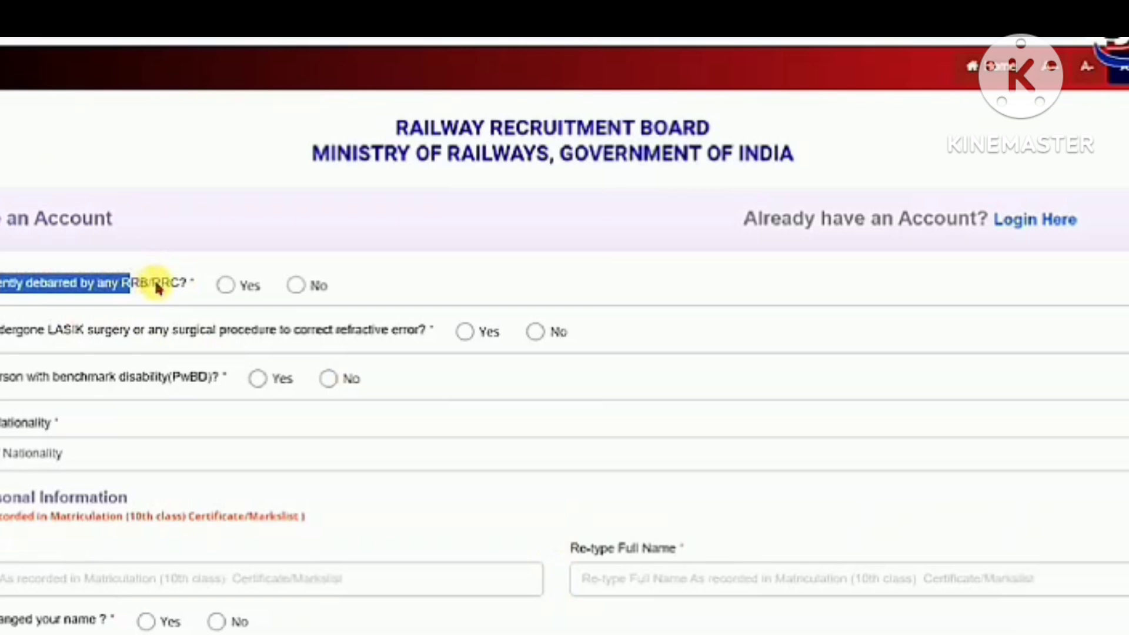
click(297, 287)
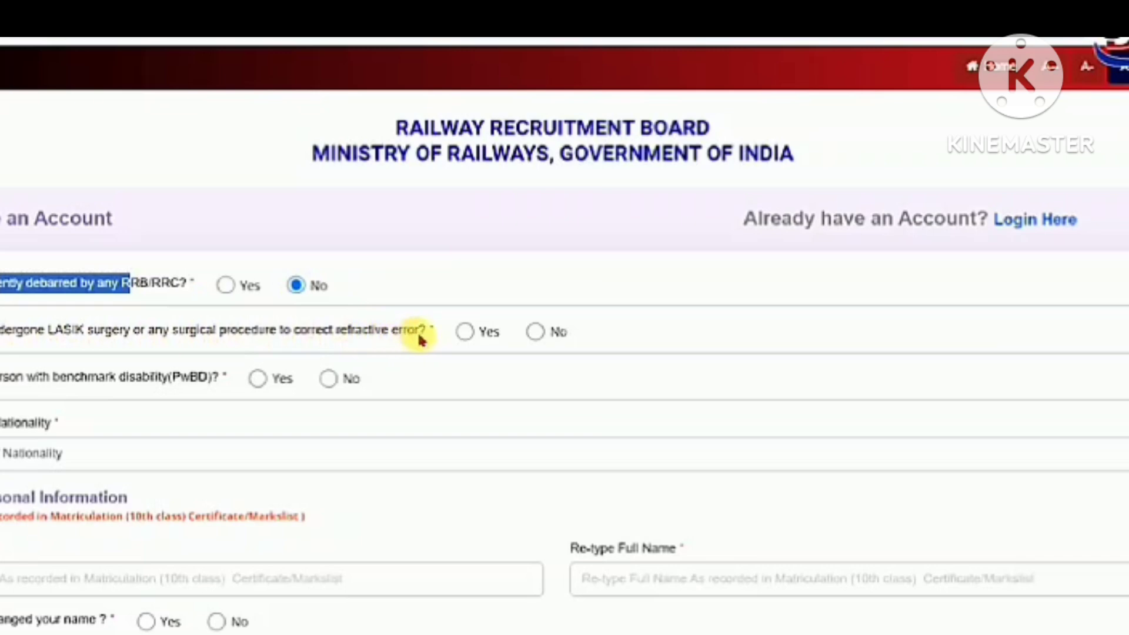
click(51, 334)
drag(51, 334, 272, 332)
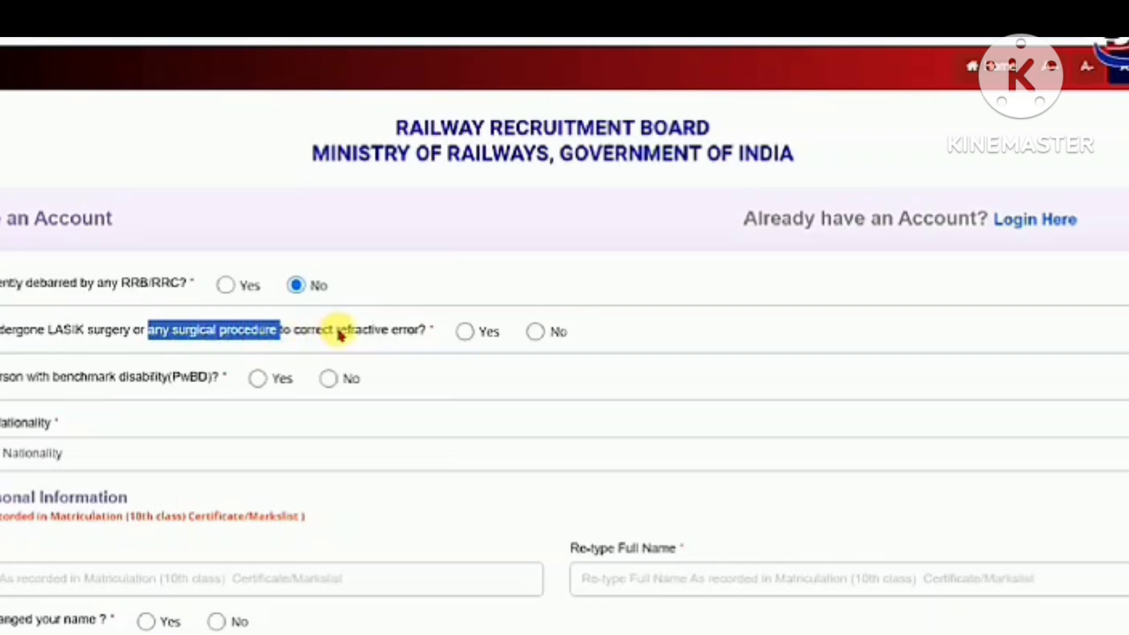
click(215, 333)
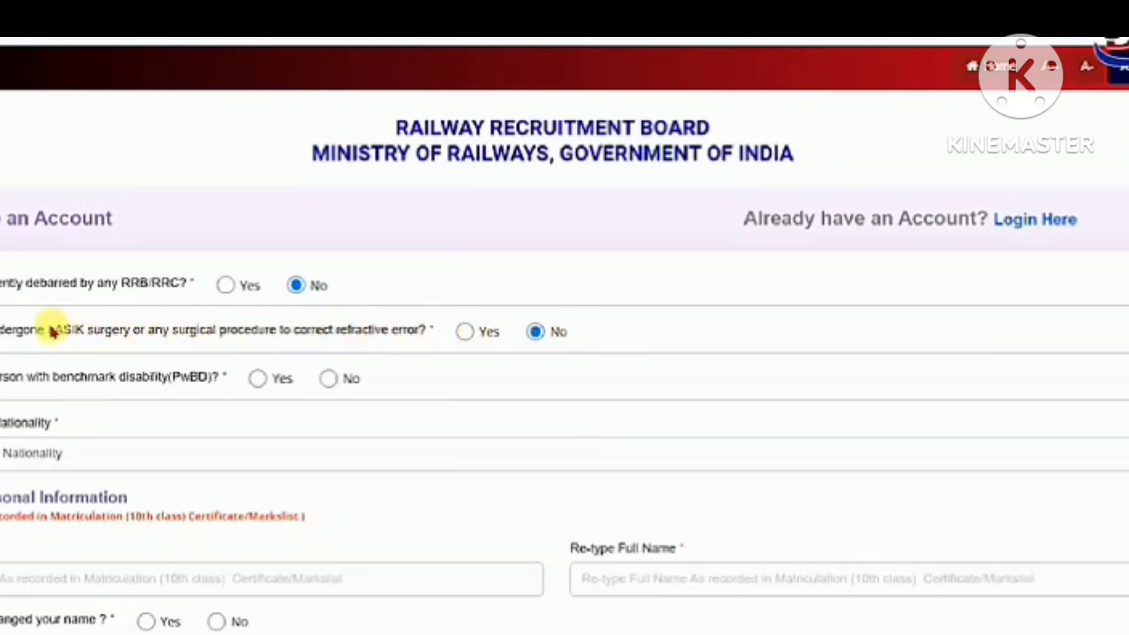
drag(49, 332, 260, 337)
click(259, 337)
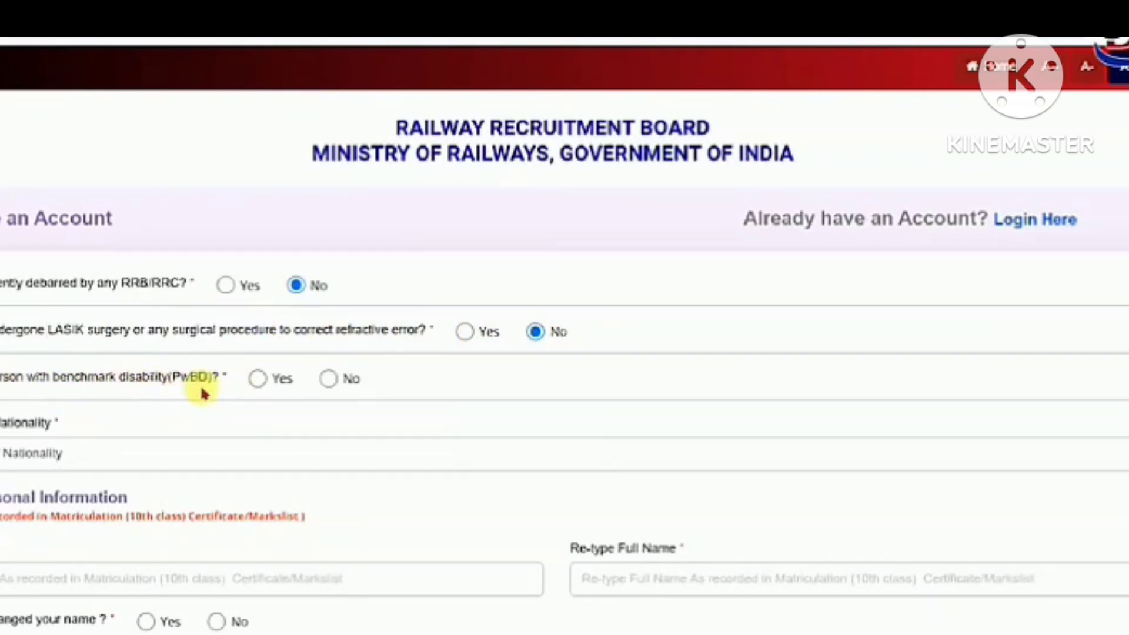
Try Yes for benchmark disability (PwBD), change the answer to No, and select the candidate's nationality.
click(257, 378)
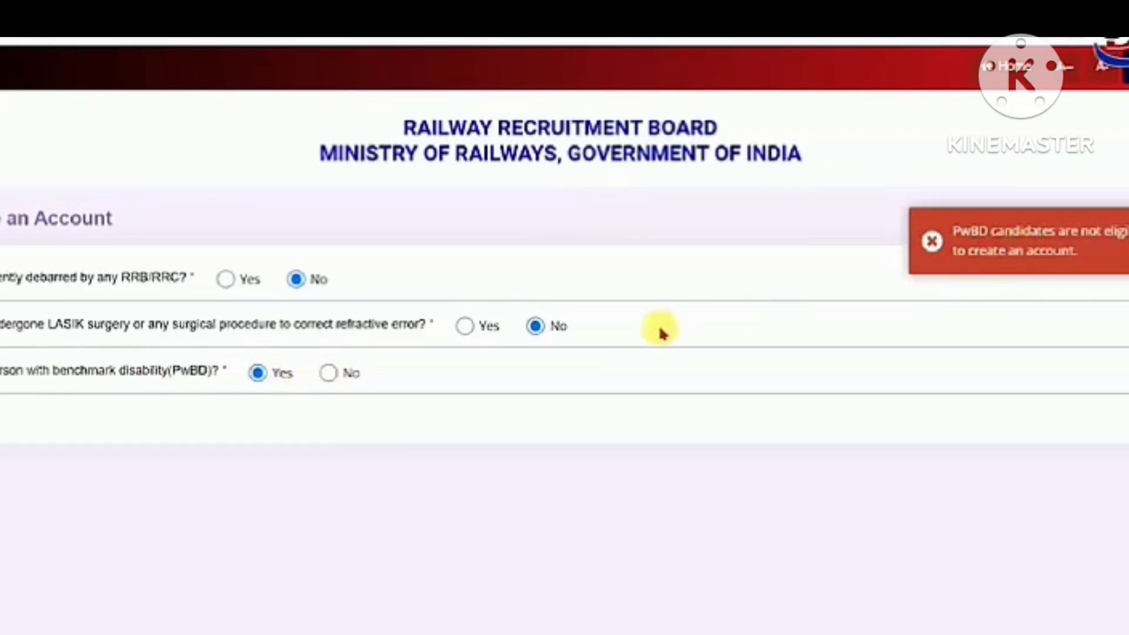
click(328, 374)
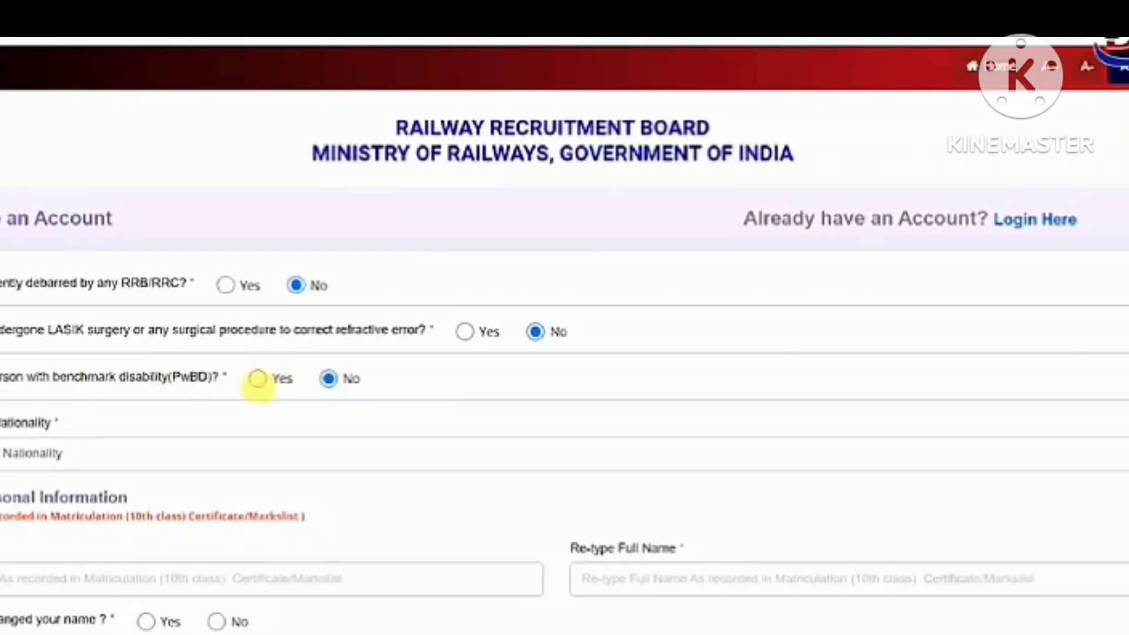
scroll(238, 390, down, 2)
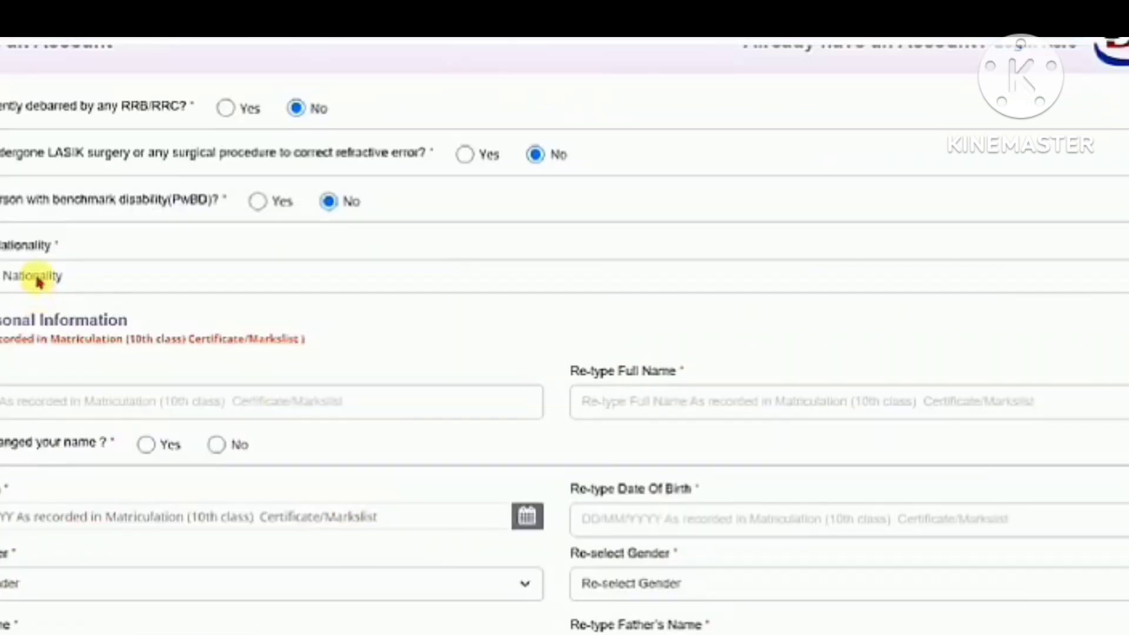
click(37, 278)
click(5, 319)
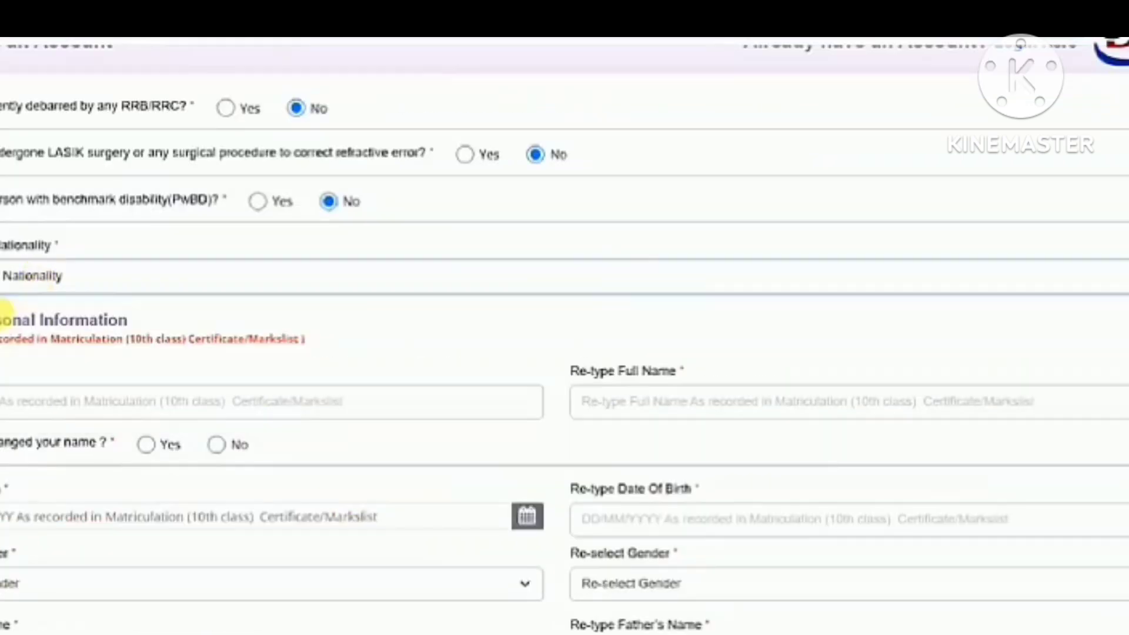
Go over the full name fields, try Yes for the changed name question, and set its answer to No.
click(6, 404)
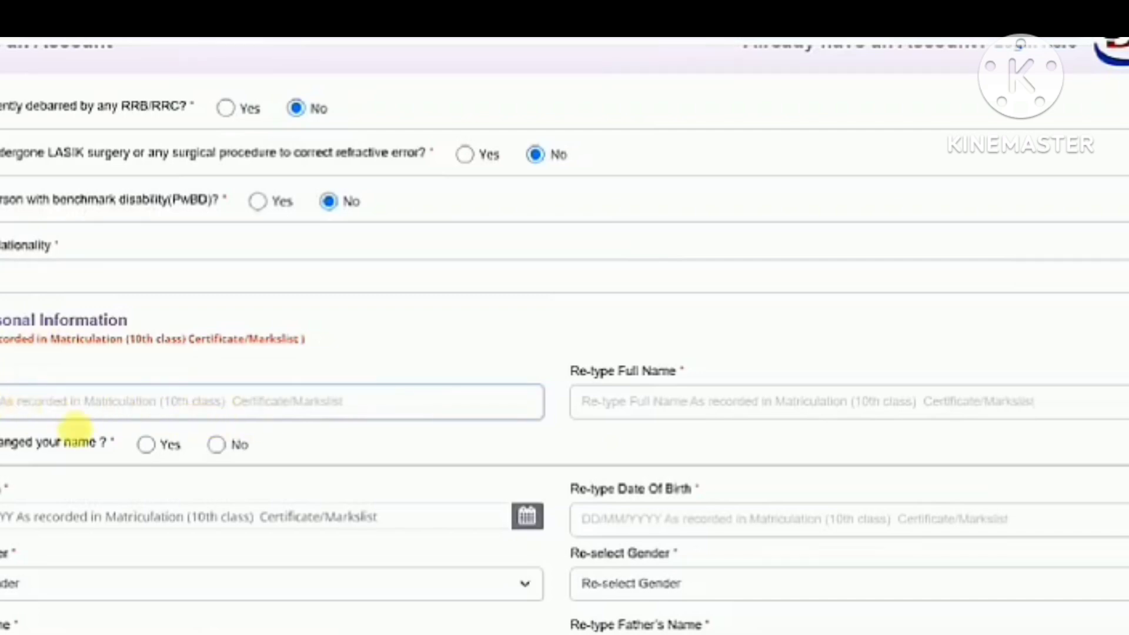
click(649, 405)
scroll(547, 423, down, 2)
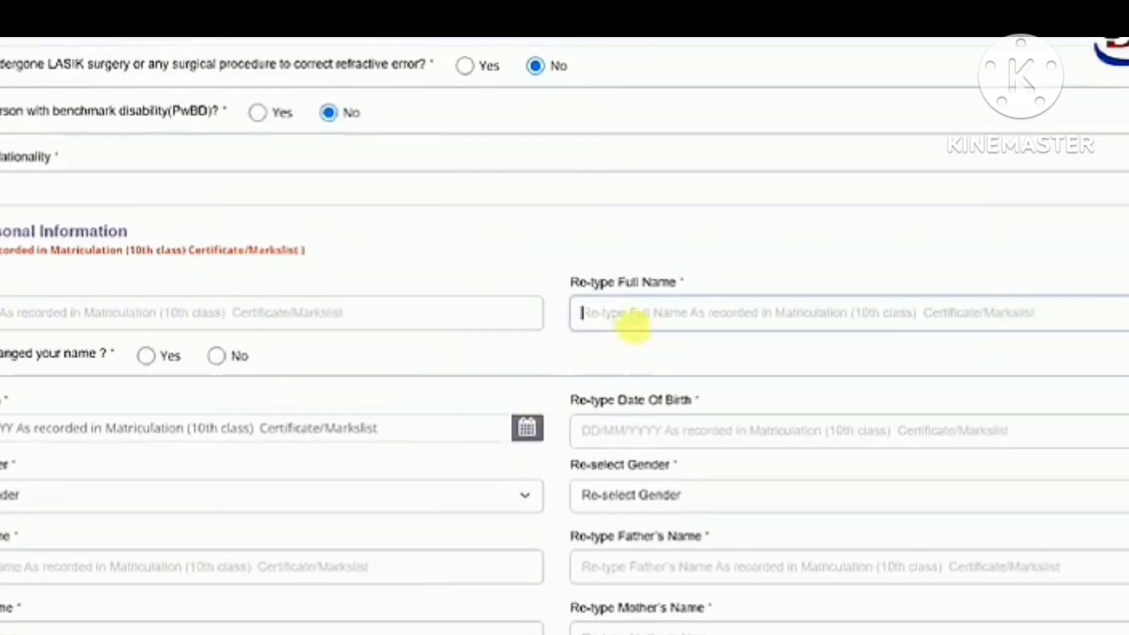
click(146, 356)
click(560, 445)
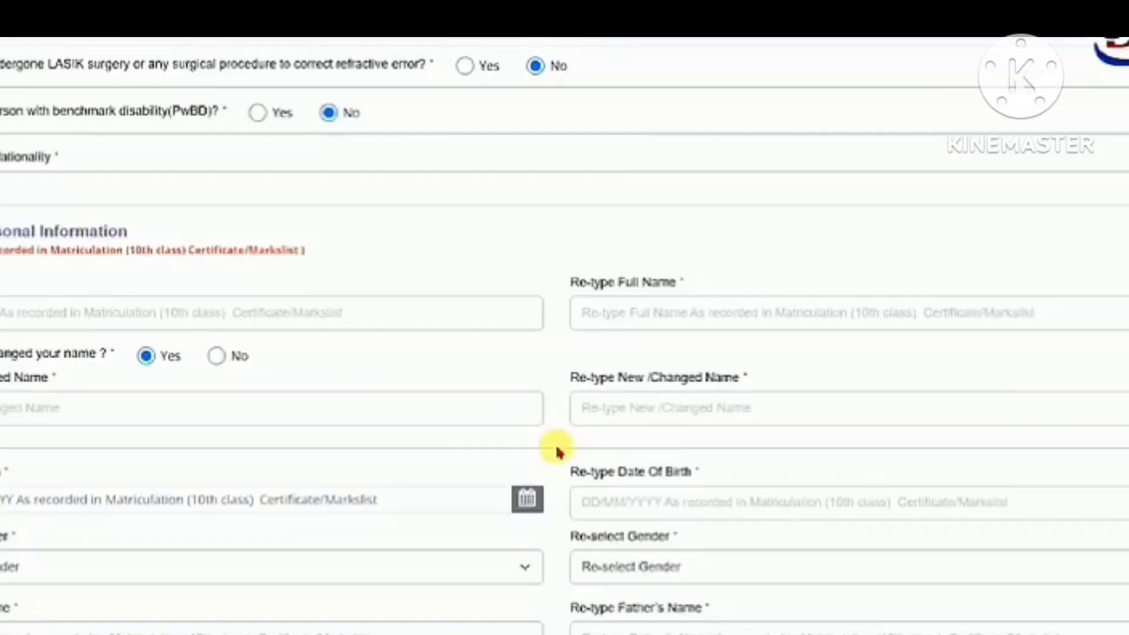
click(217, 355)
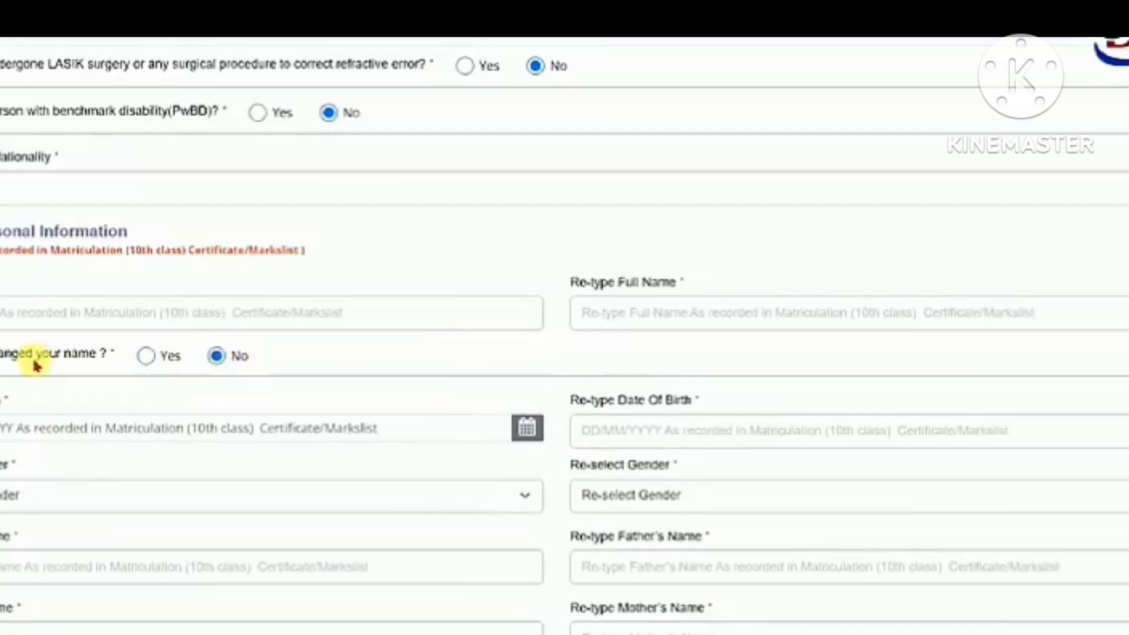
Inspect the date of birth calendar with its year list and the field for re-entering the date of birth.
scroll(9, 359, down, 3)
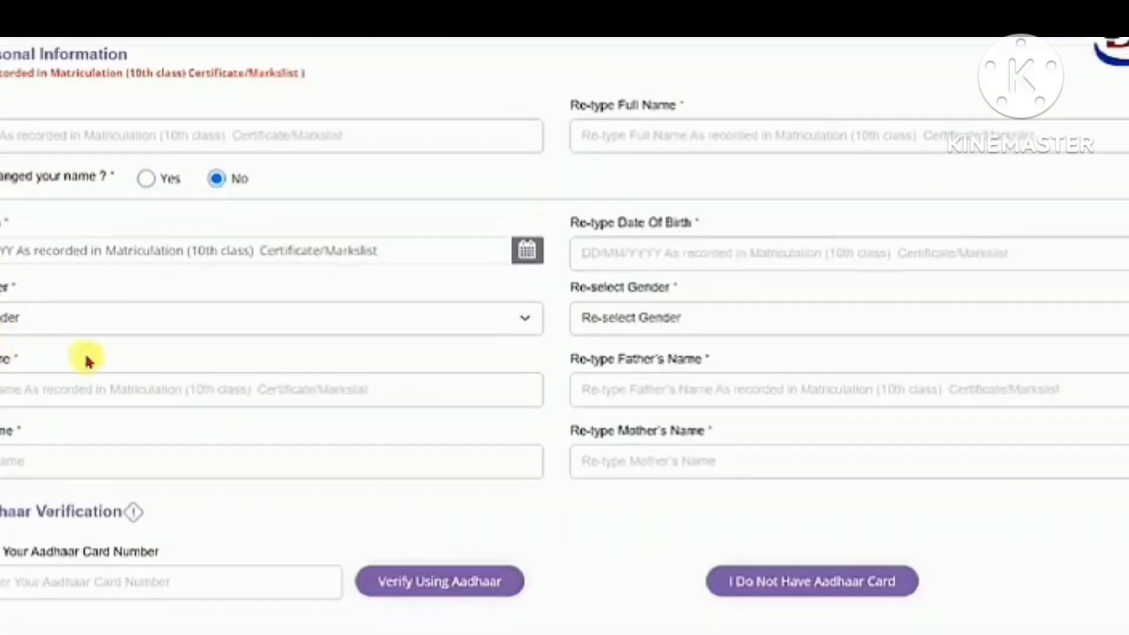
click(62, 266)
scroll(341, 257, up, 3)
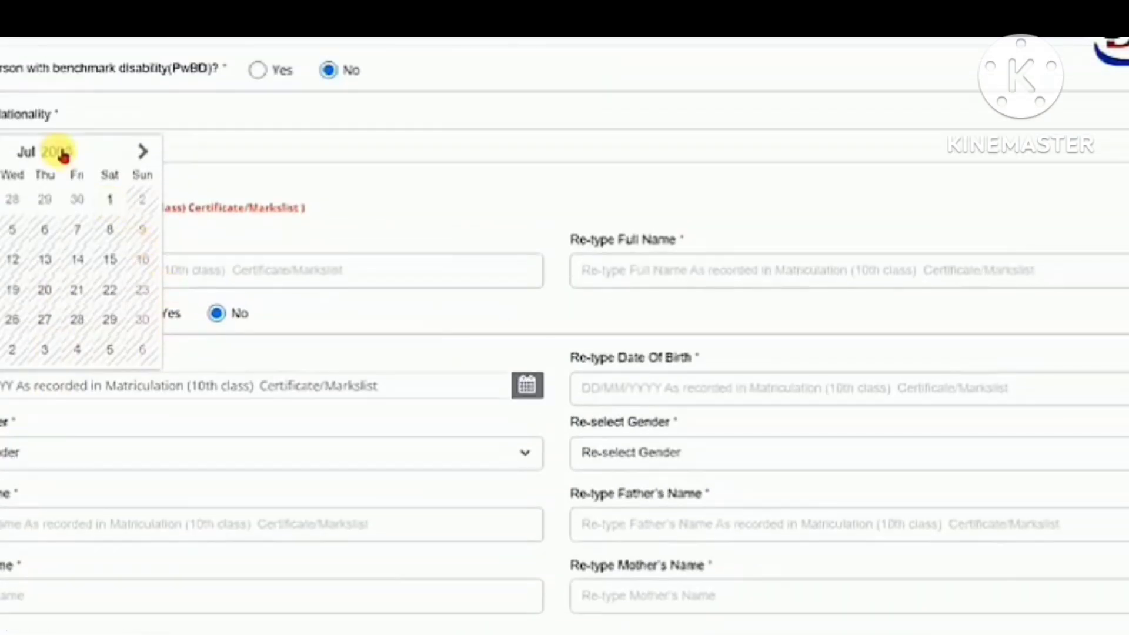
click(59, 154)
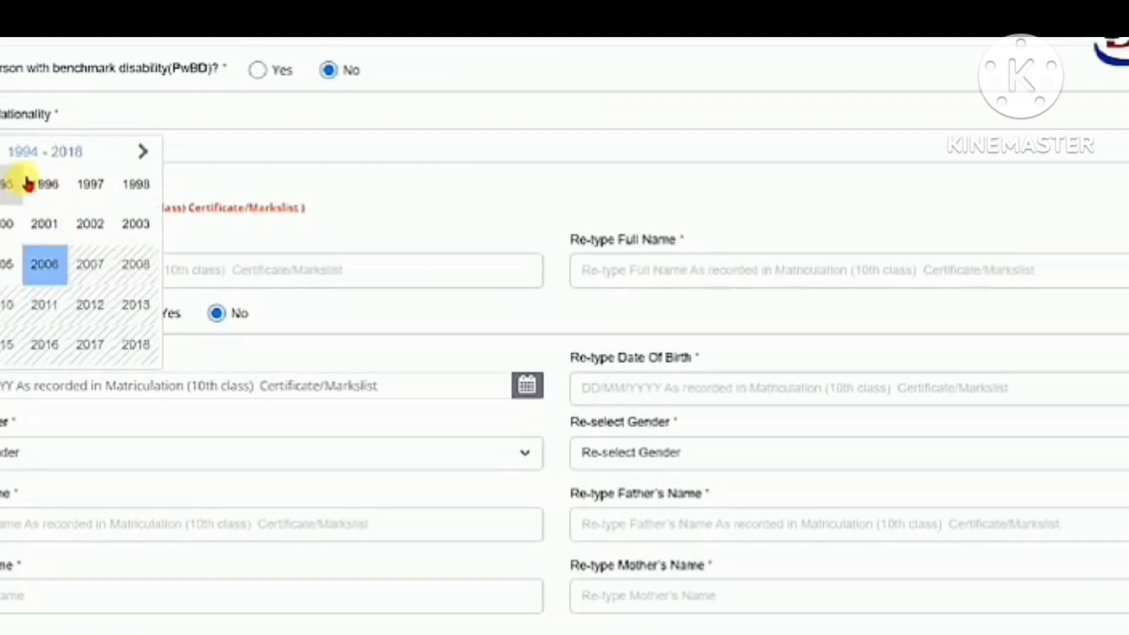
drag(580, 358, 634, 362)
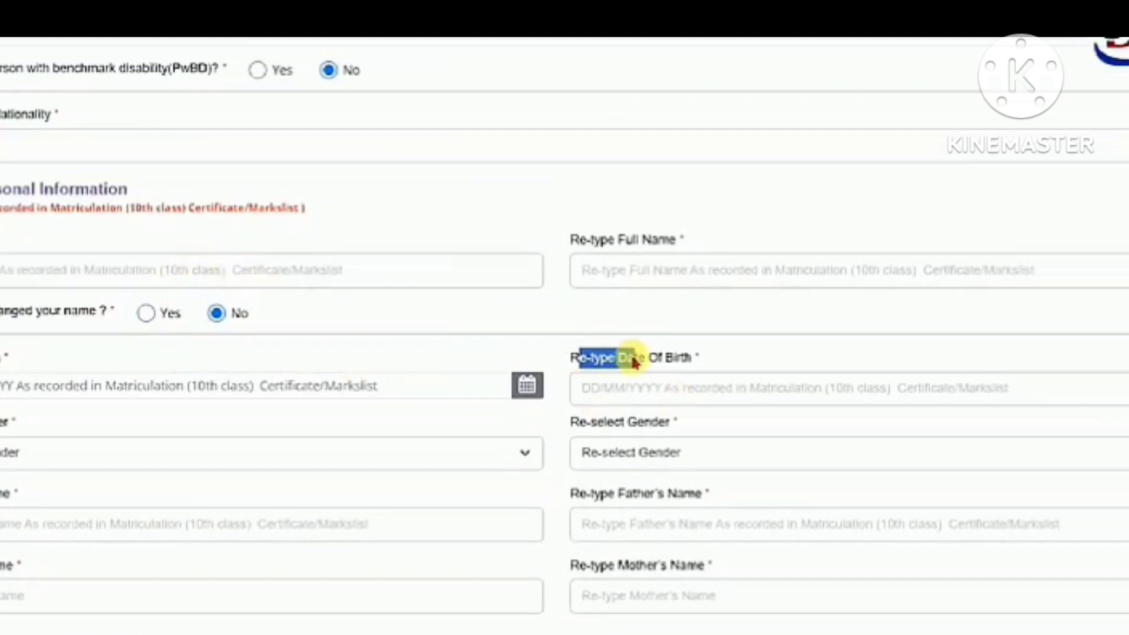
Select the candidate's gender and set the gender re-selection to Male.
scroll(90, 373, down, 2)
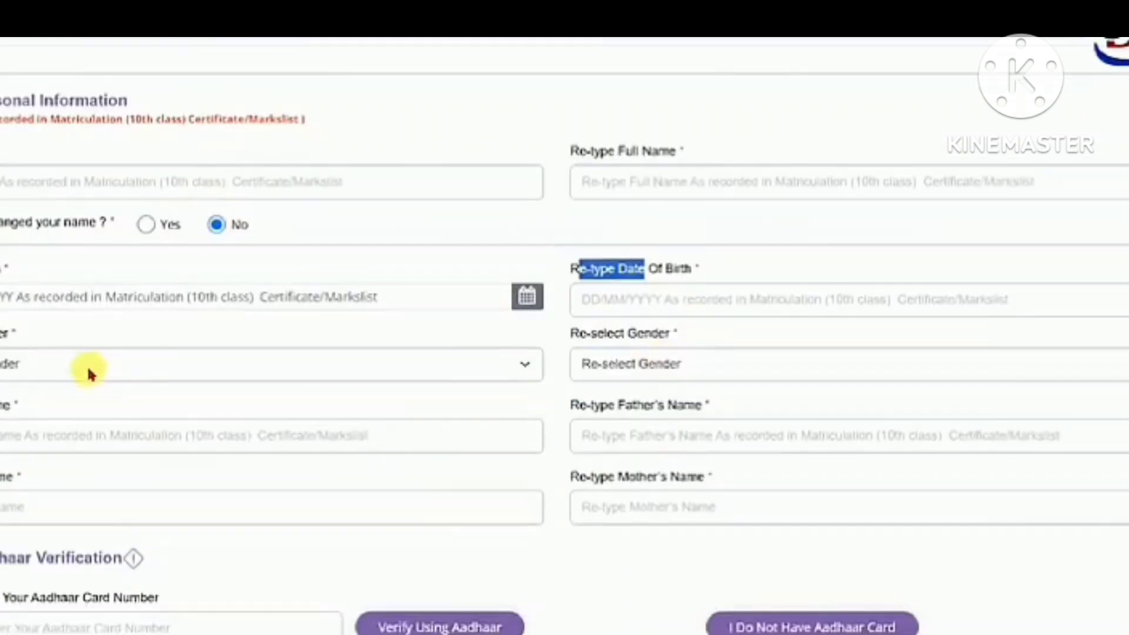
click(86, 369)
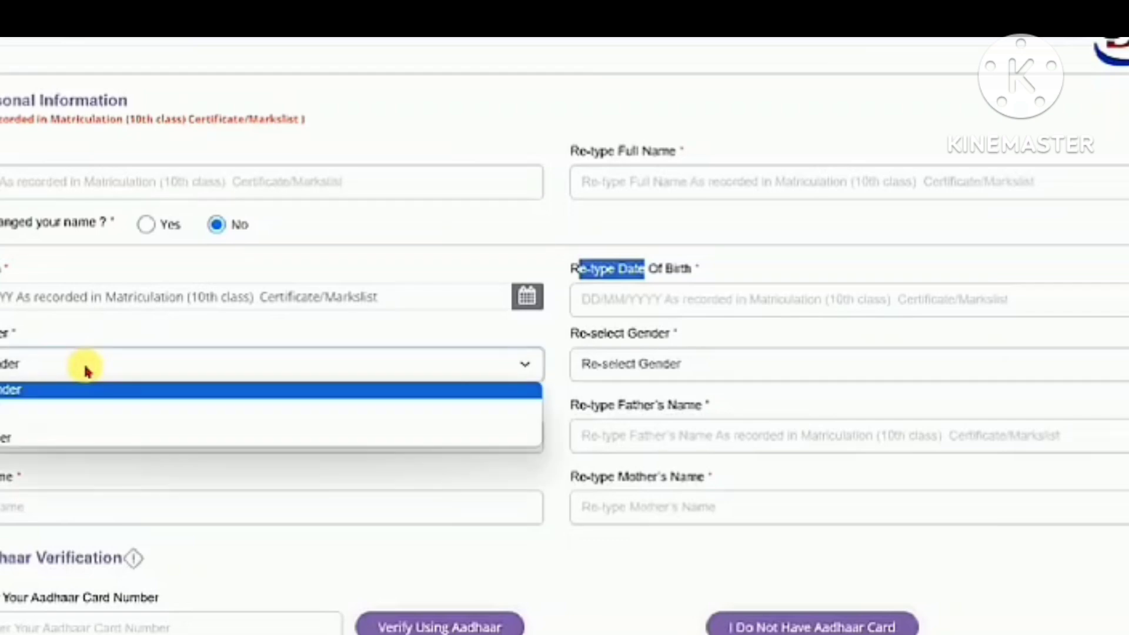
click(5, 412)
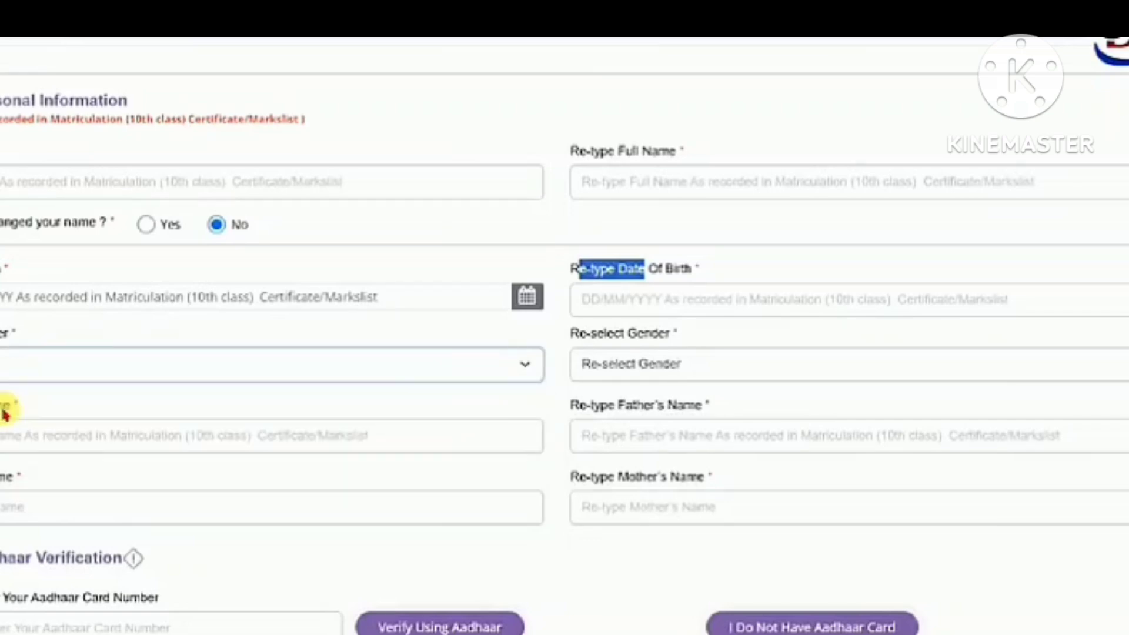
click(615, 363)
click(611, 411)
Go over the father's and mother's name fields with their re-type fields and the Aadhaar card number field.
scroll(625, 357, down, 2)
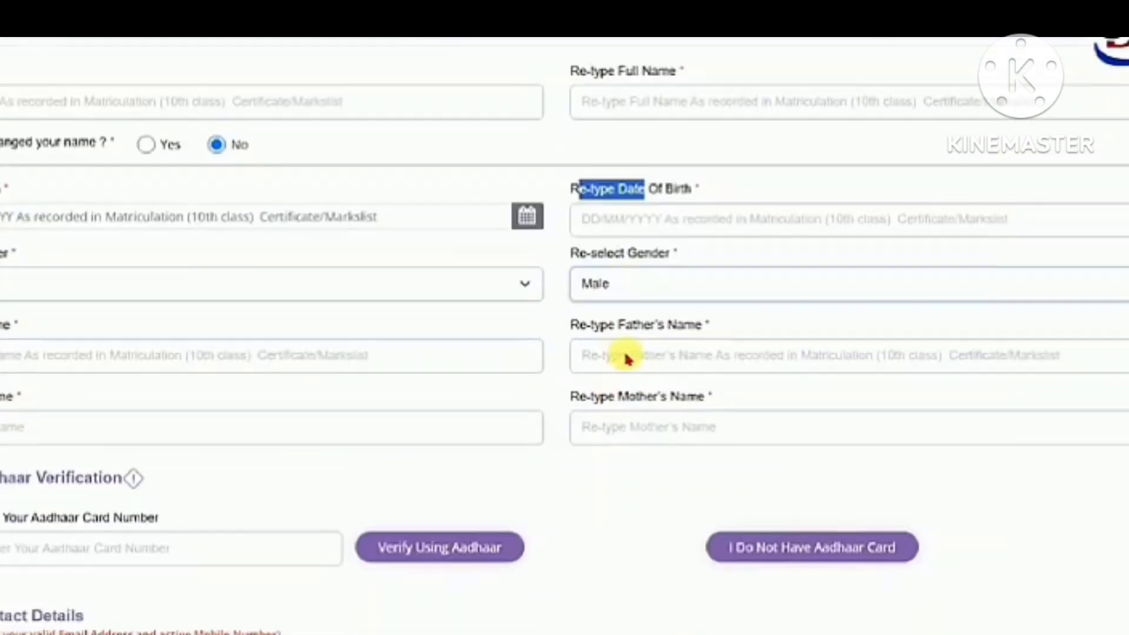
click(2, 353)
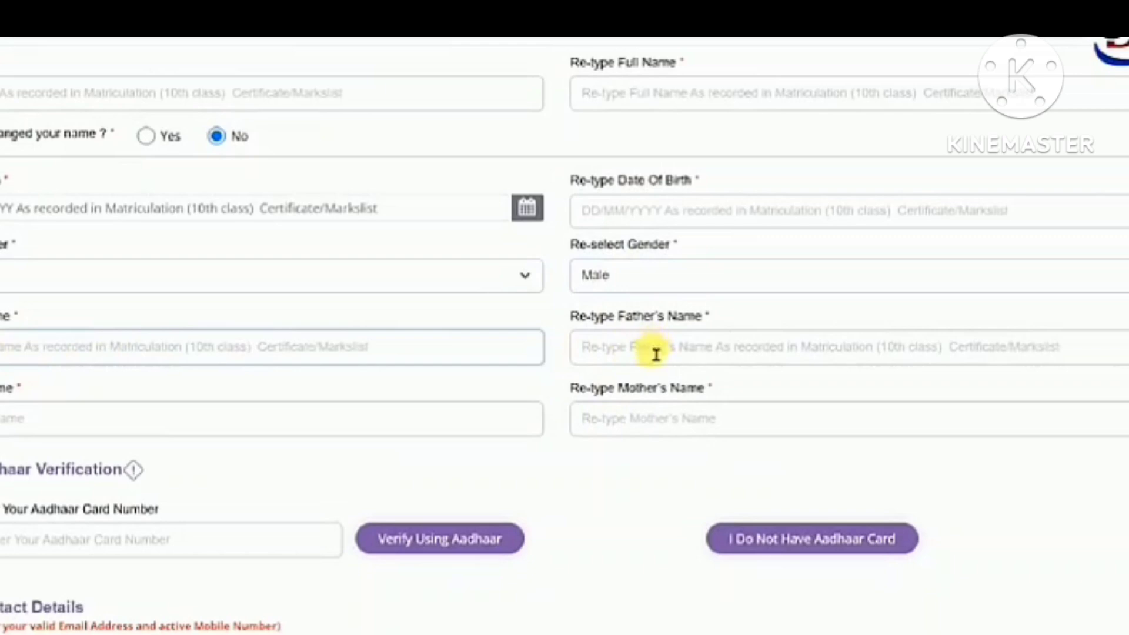
scroll(656, 354, down, 2)
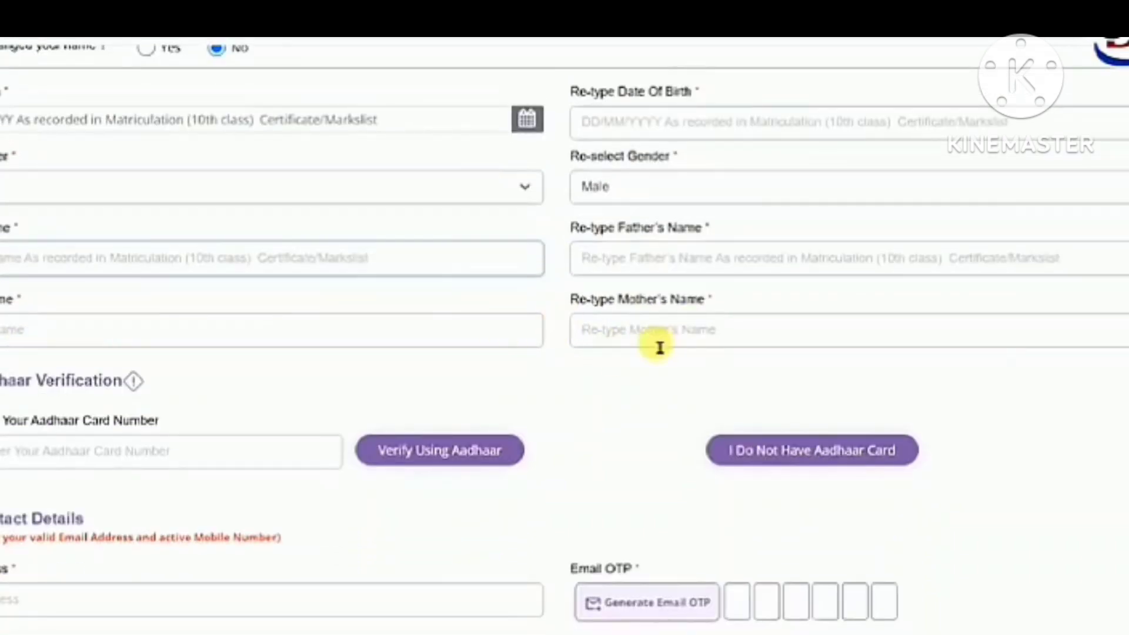
scroll(210, 424, down, 2)
click(36, 370)
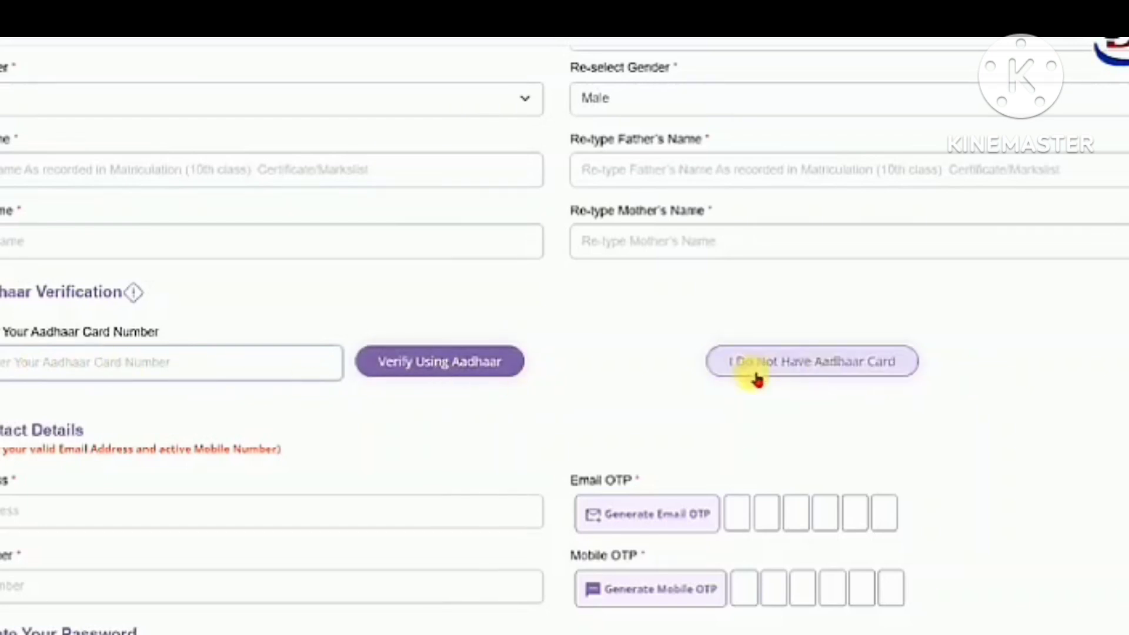
Try the option of not having an Aadhaar card, confirm it, and choose the licence as valid proof of ID.
click(801, 368)
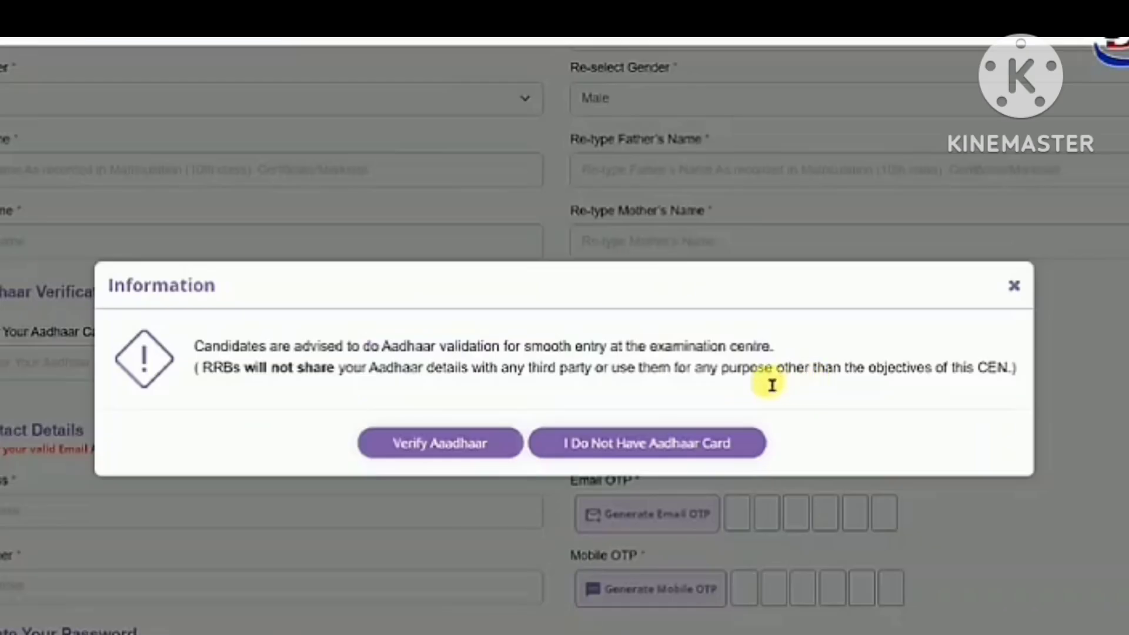
click(652, 447)
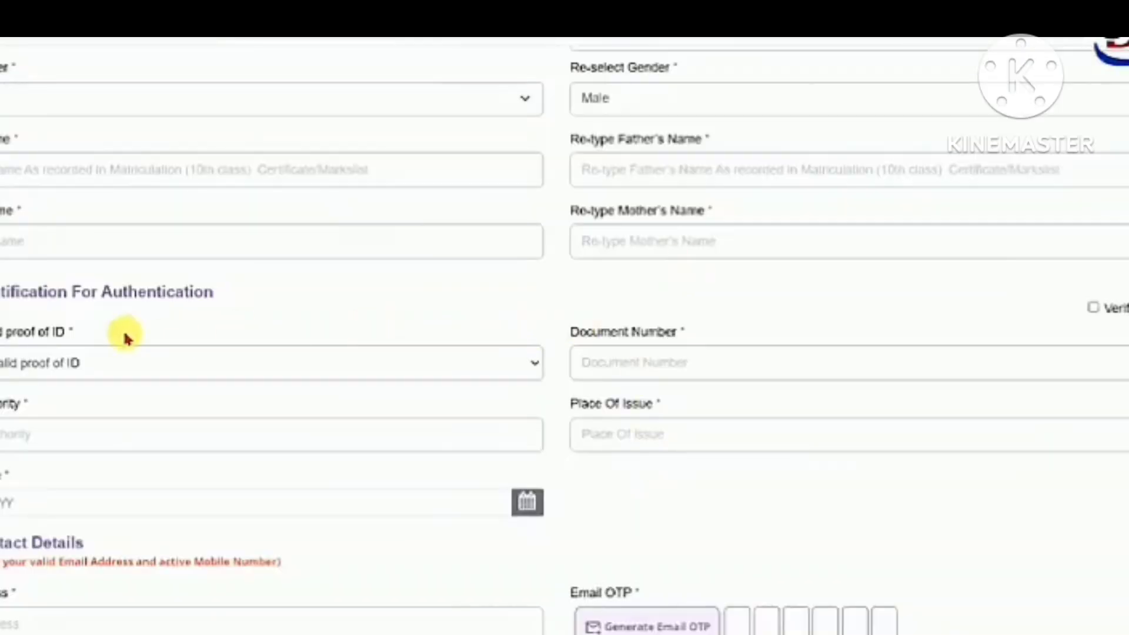
scroll(192, 335, down, 2)
click(76, 274)
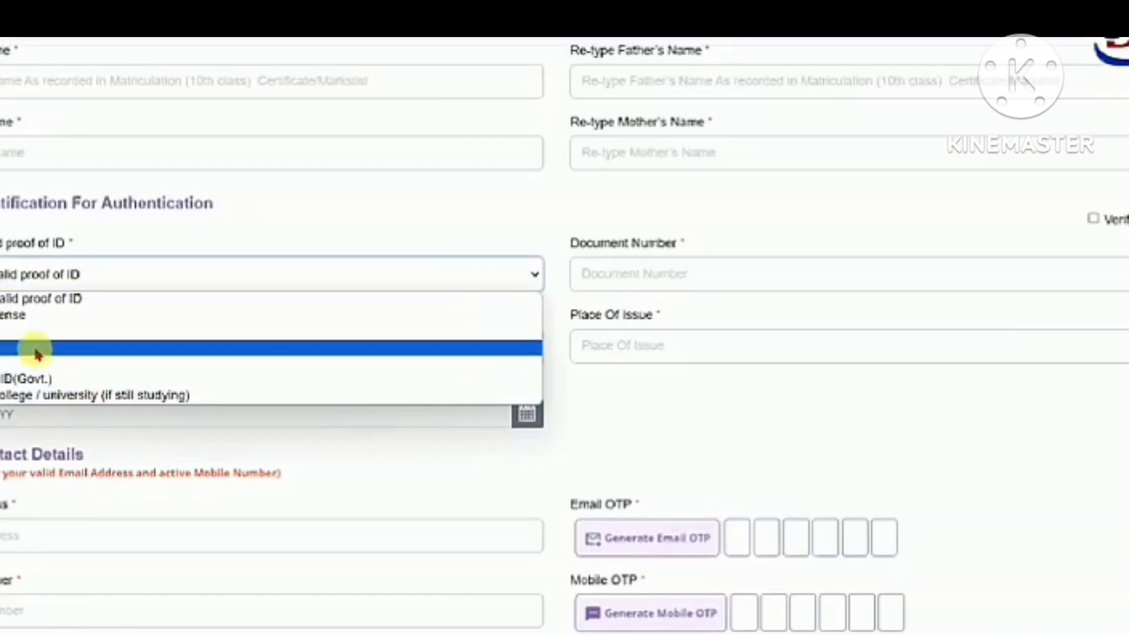
click(8, 318)
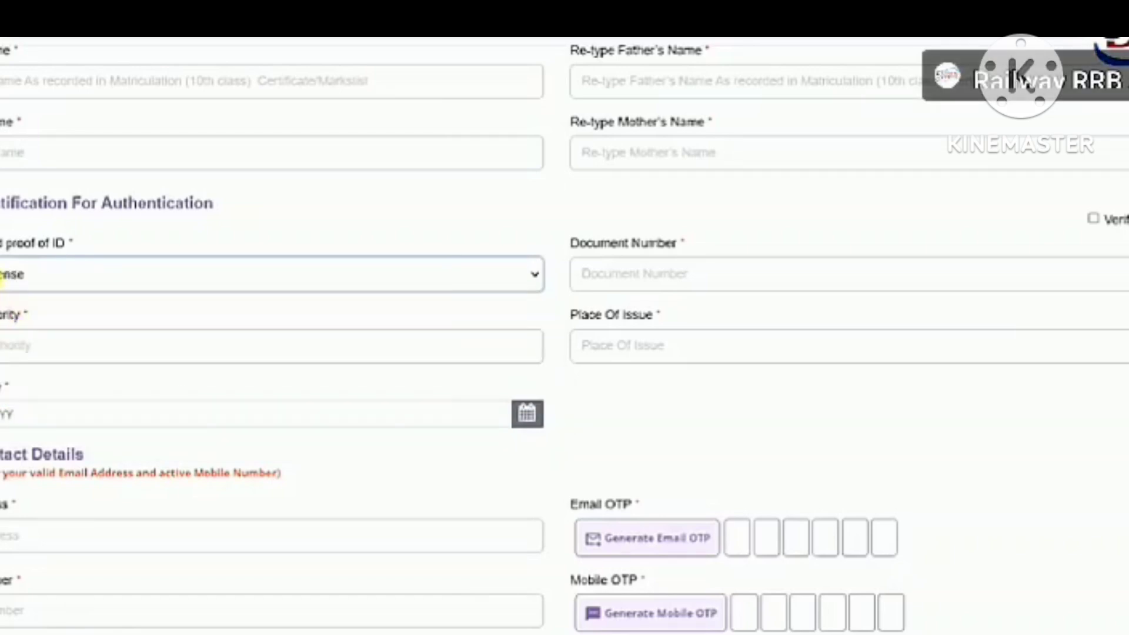
Go over the document number, issuing authority and place of issue fields, and try other options as proof of ID.
click(660, 284)
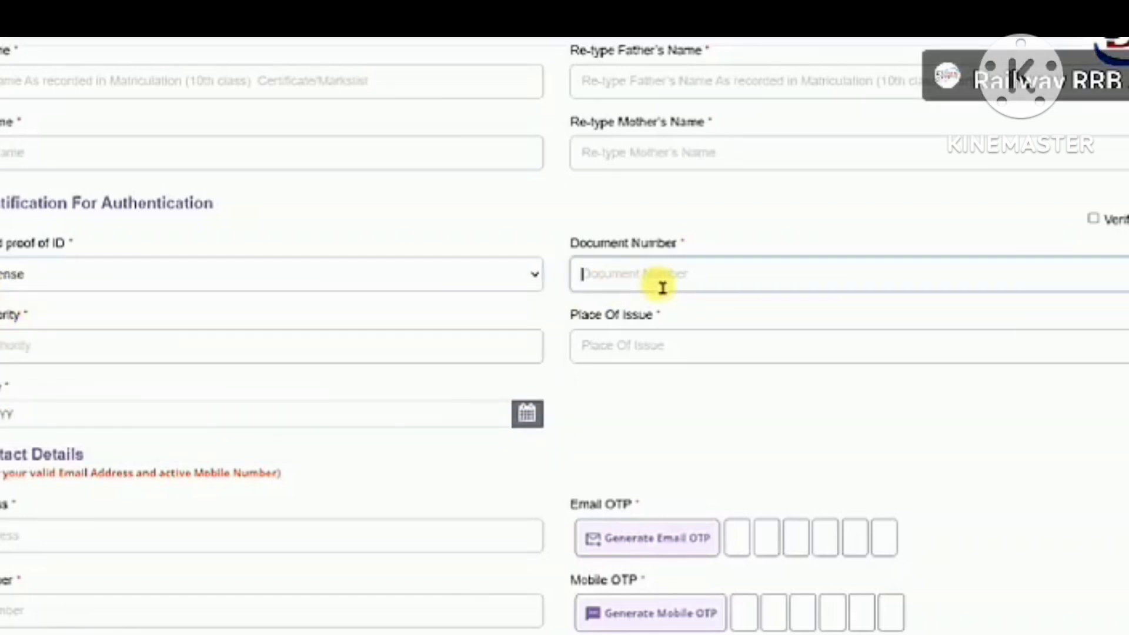
click(74, 356)
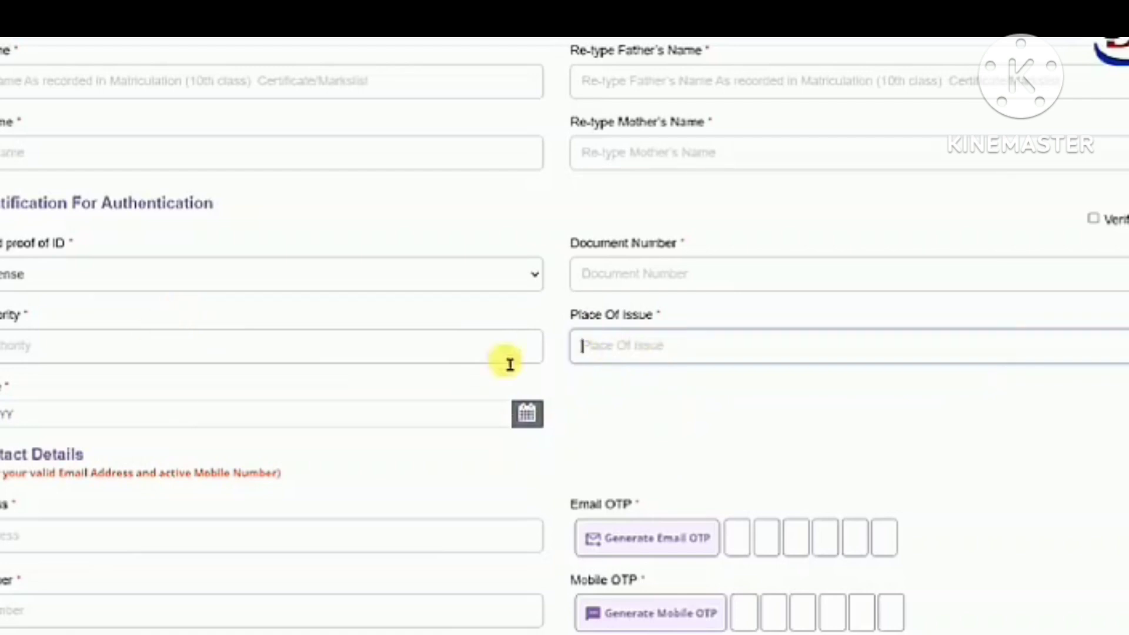
click(62, 271)
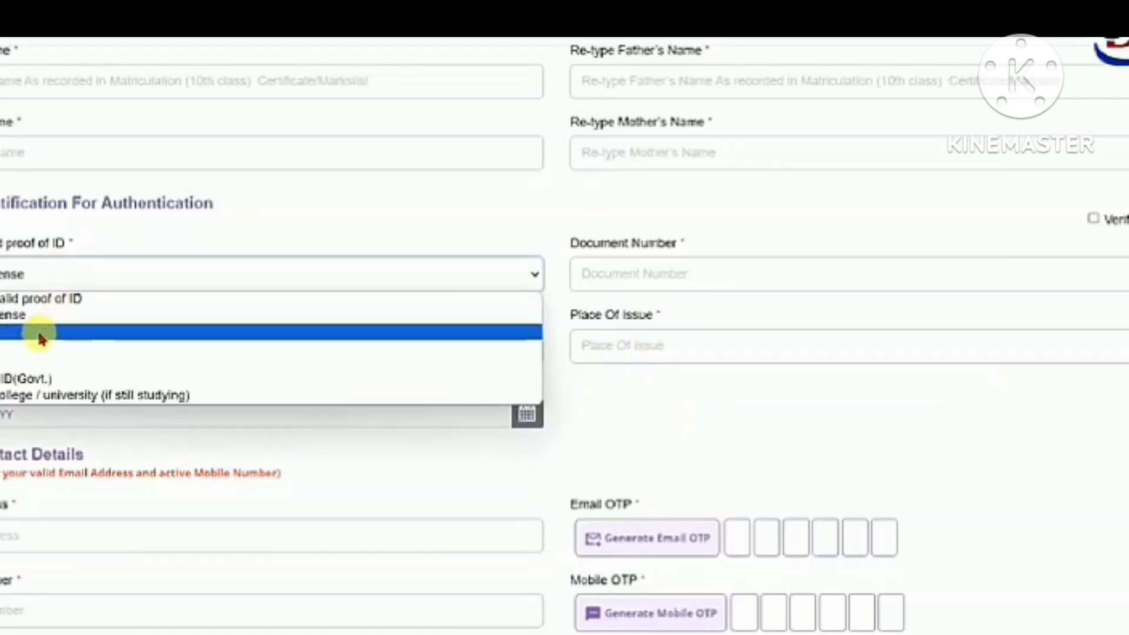
click(32, 349)
click(36, 273)
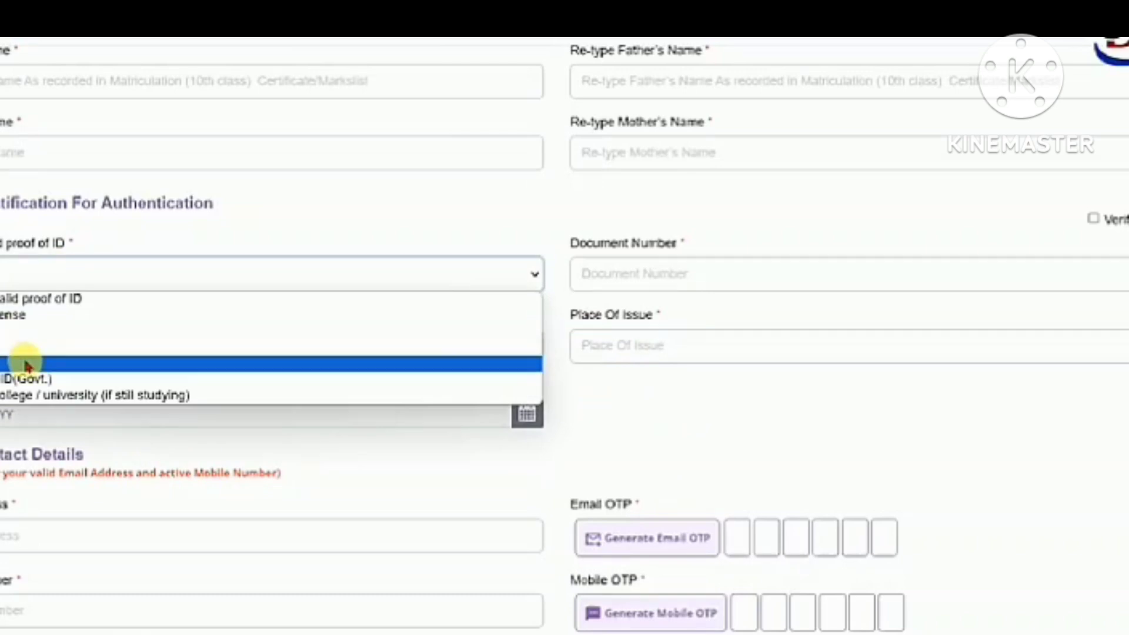
click(25, 363)
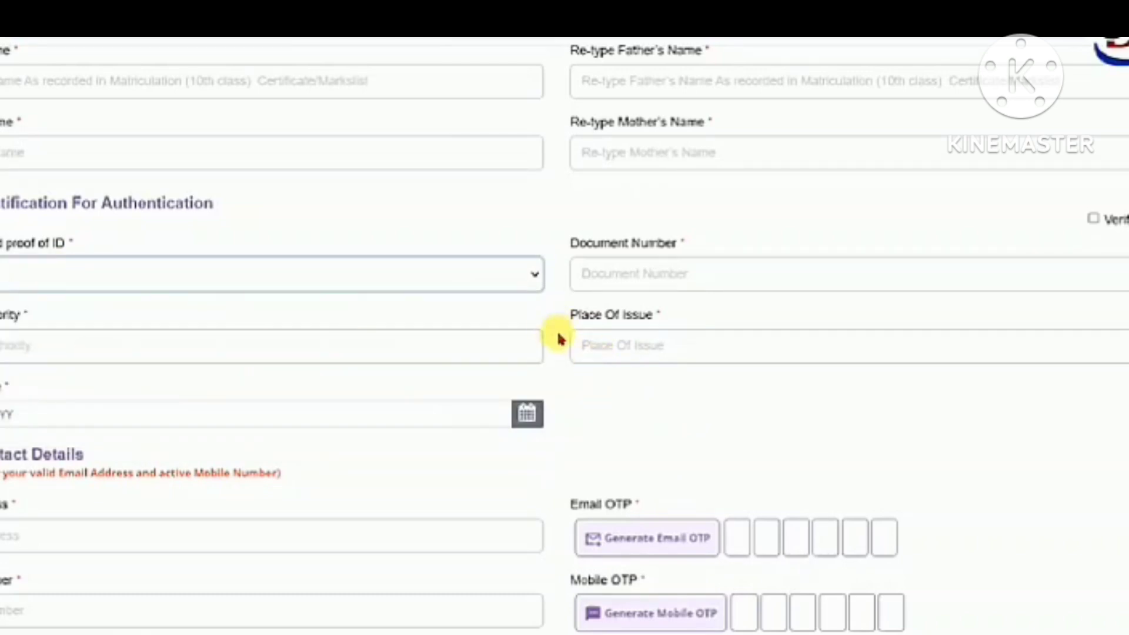
Go over the contact details section with its email address, email OTP and mobile number fields.
scroll(559, 336, down, 3)
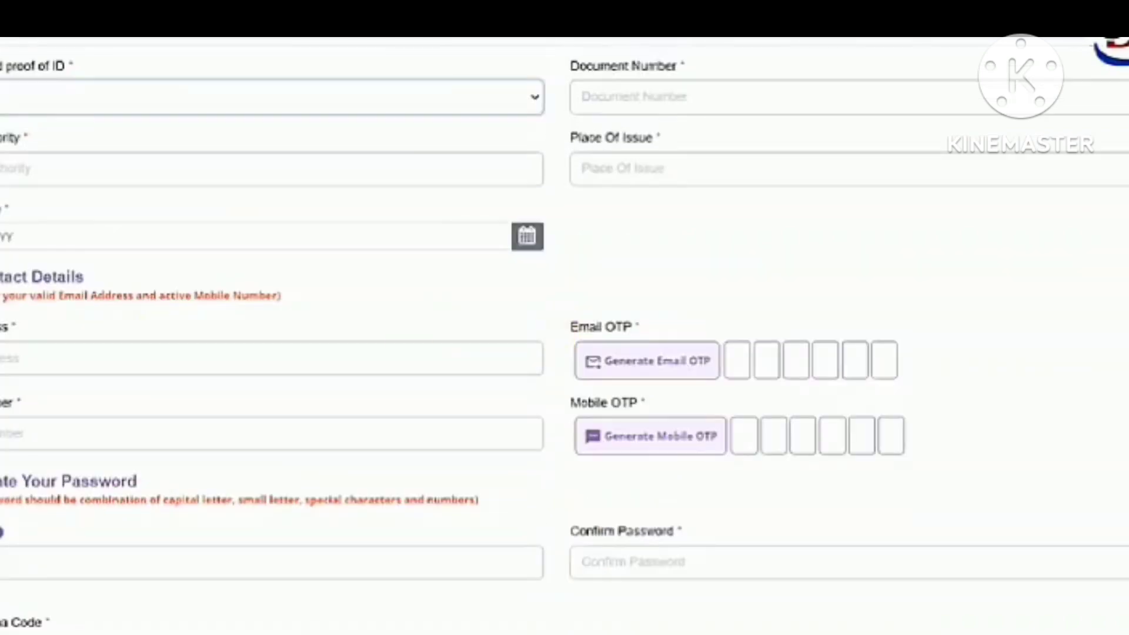
drag(1, 276, 70, 277)
click(3, 360)
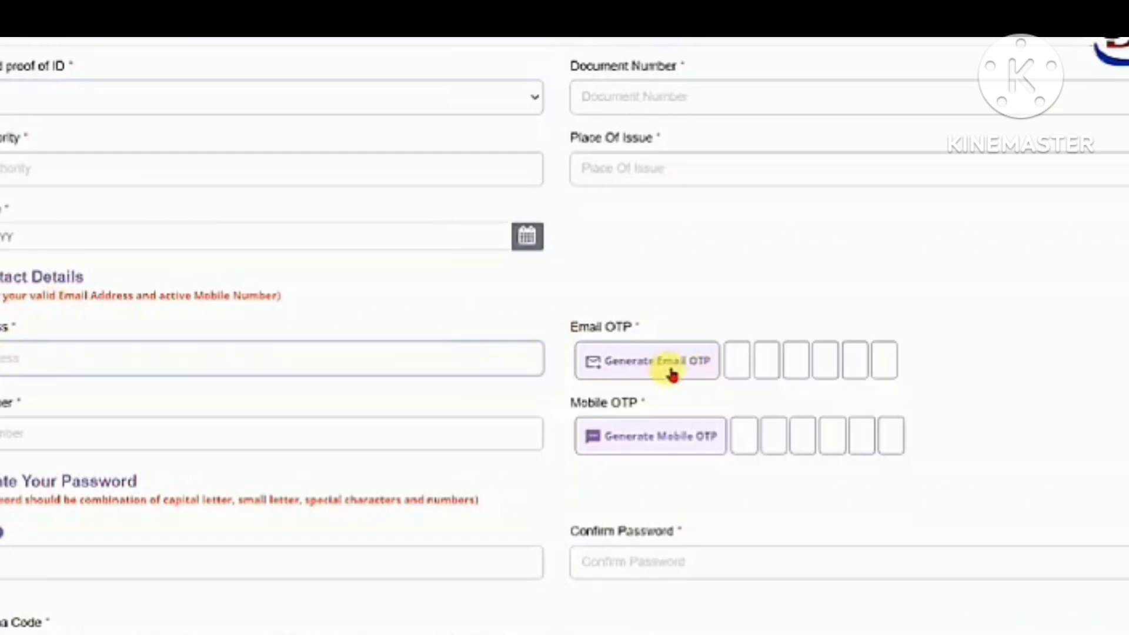
click(742, 370)
click(116, 438)
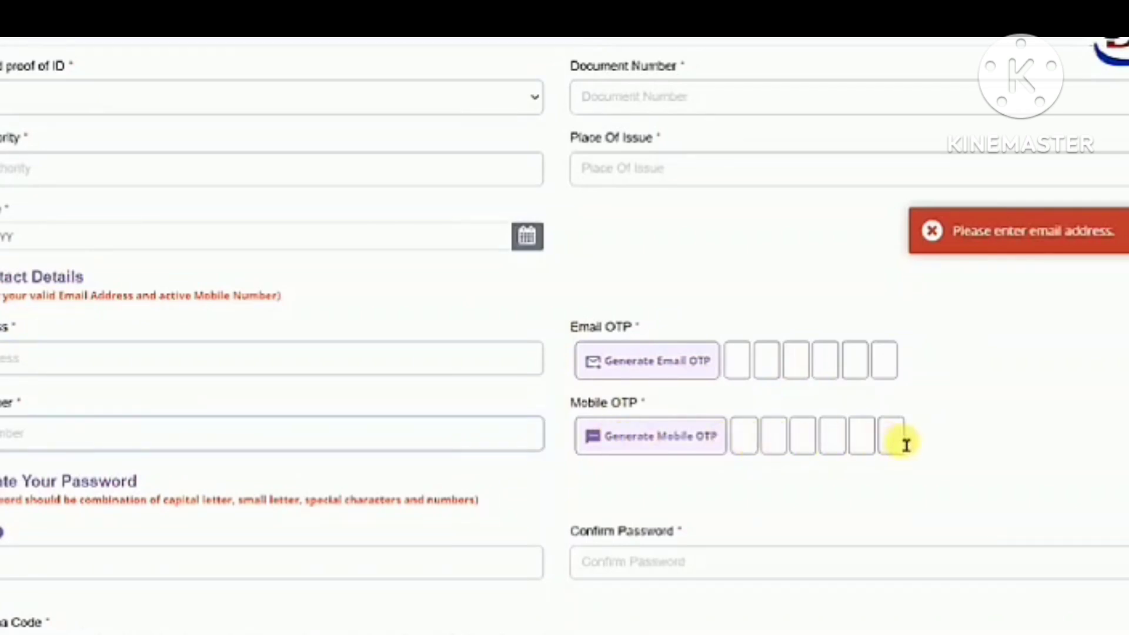
Examine the password creation section with its combination rules, the confirm password field and the captcha field.
scroll(504, 421, down, 2)
drag(3, 367, 93, 369)
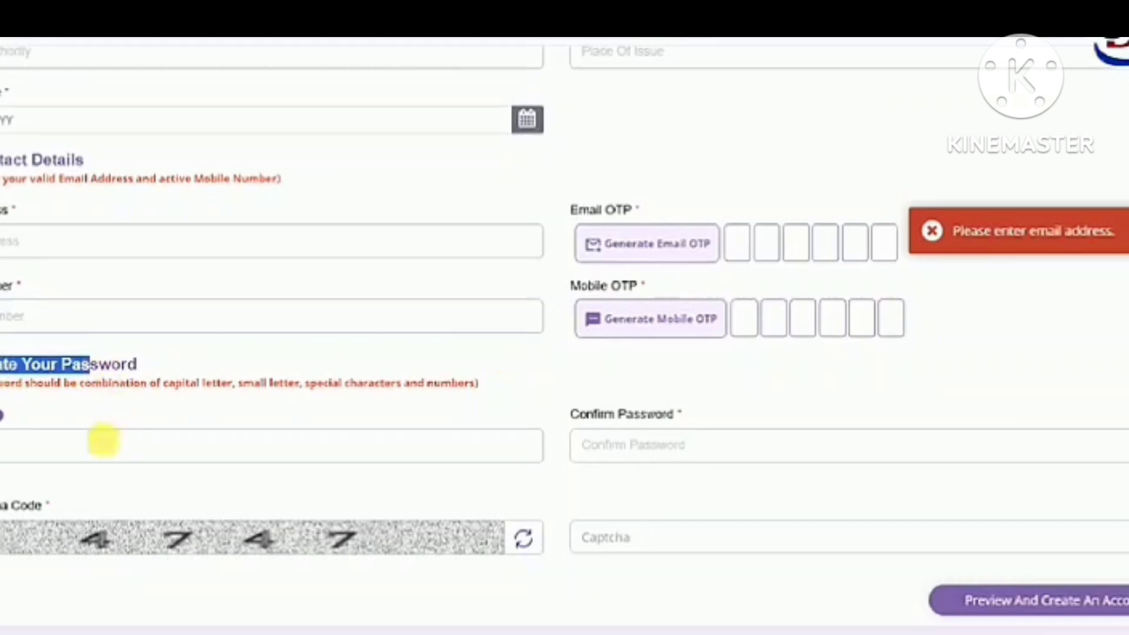
click(80, 459)
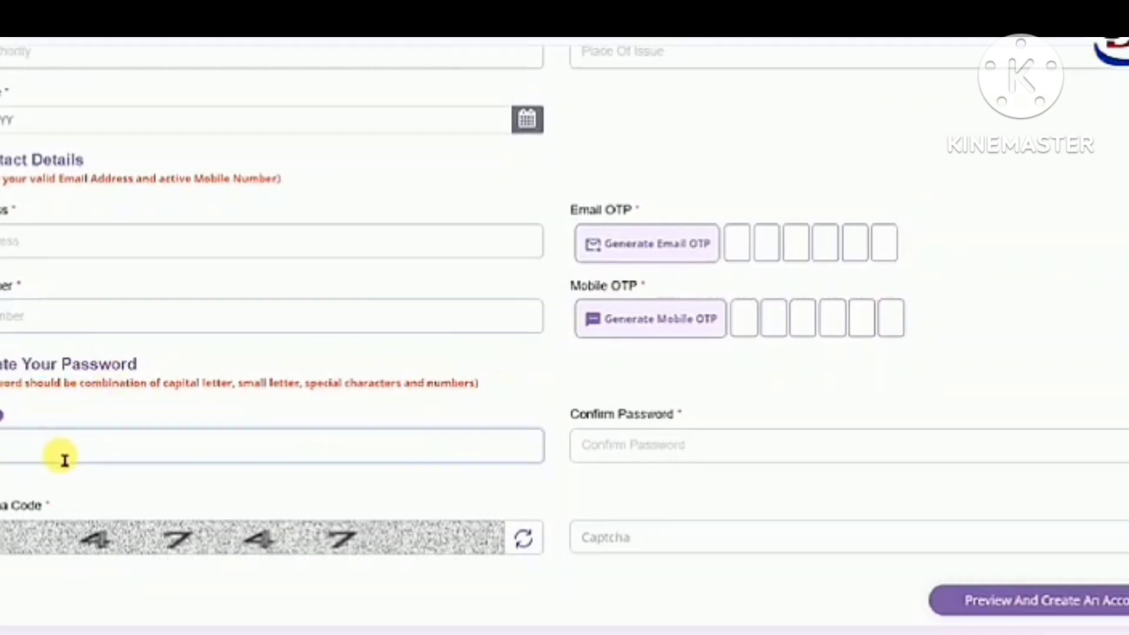
drag(179, 393, 465, 389)
click(146, 464)
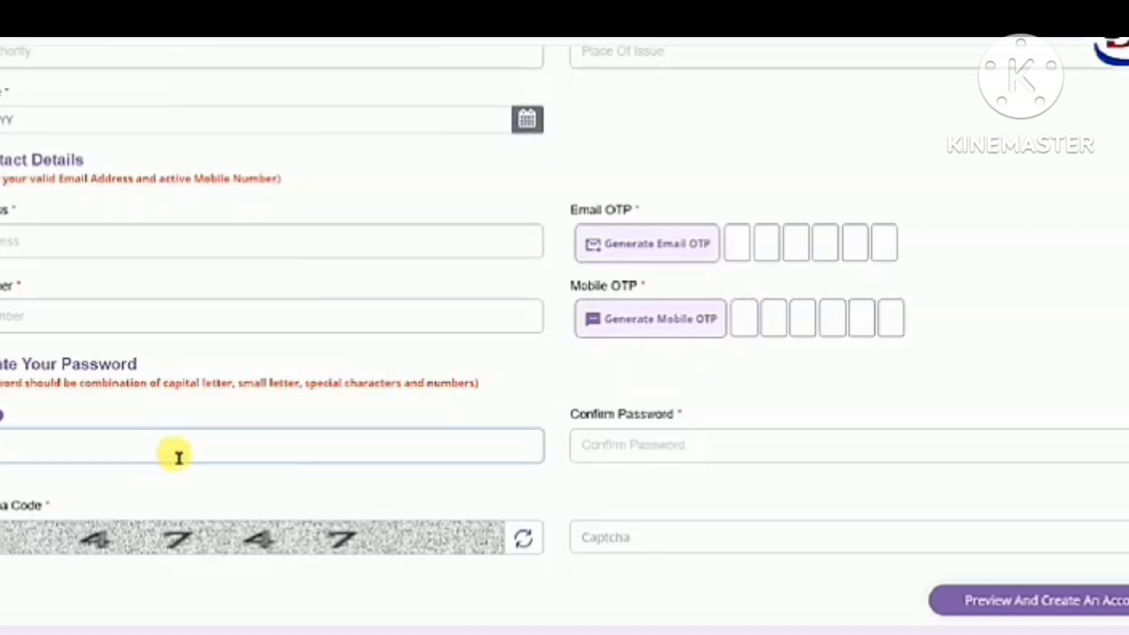
click(633, 454)
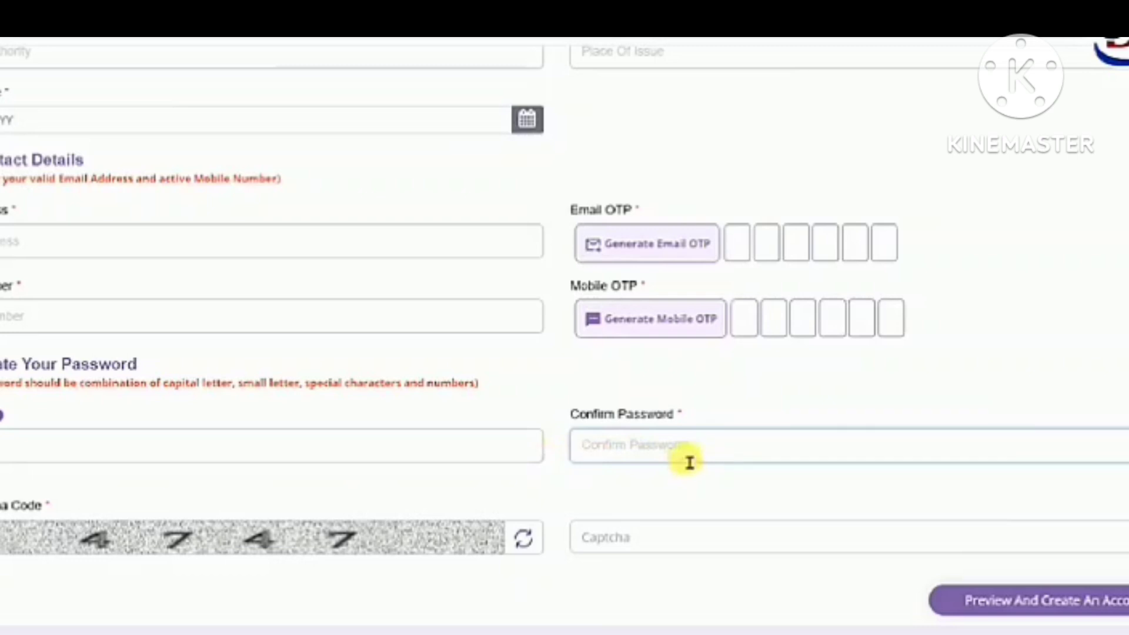
click(660, 547)
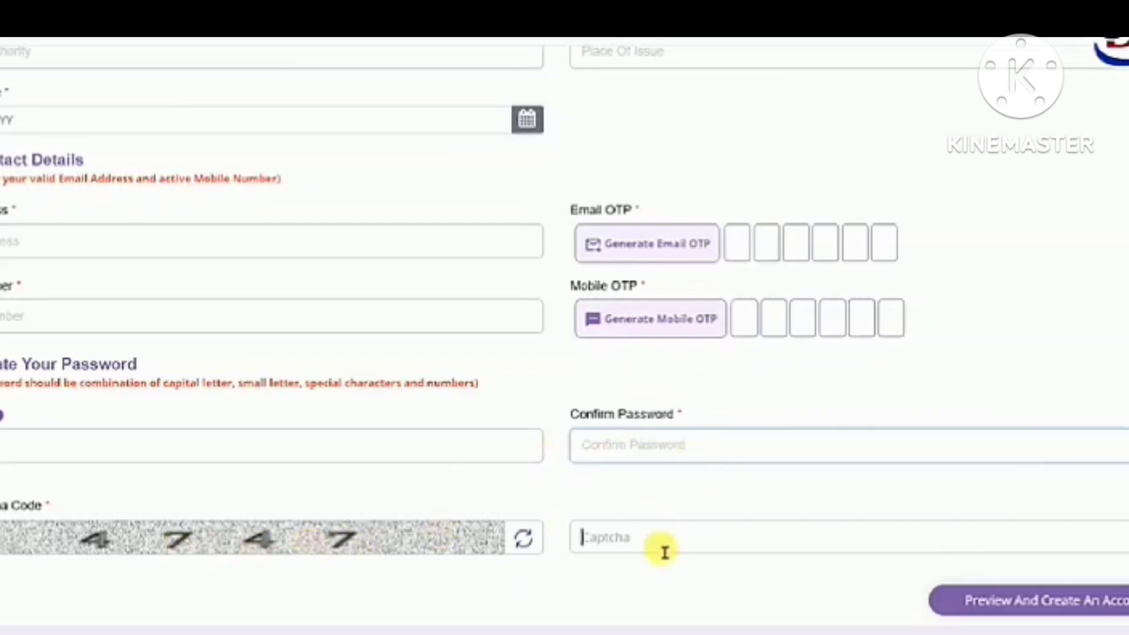
Preview the account details, declare them re-checked and correct, and proceed with creating the account.
click(1052, 611)
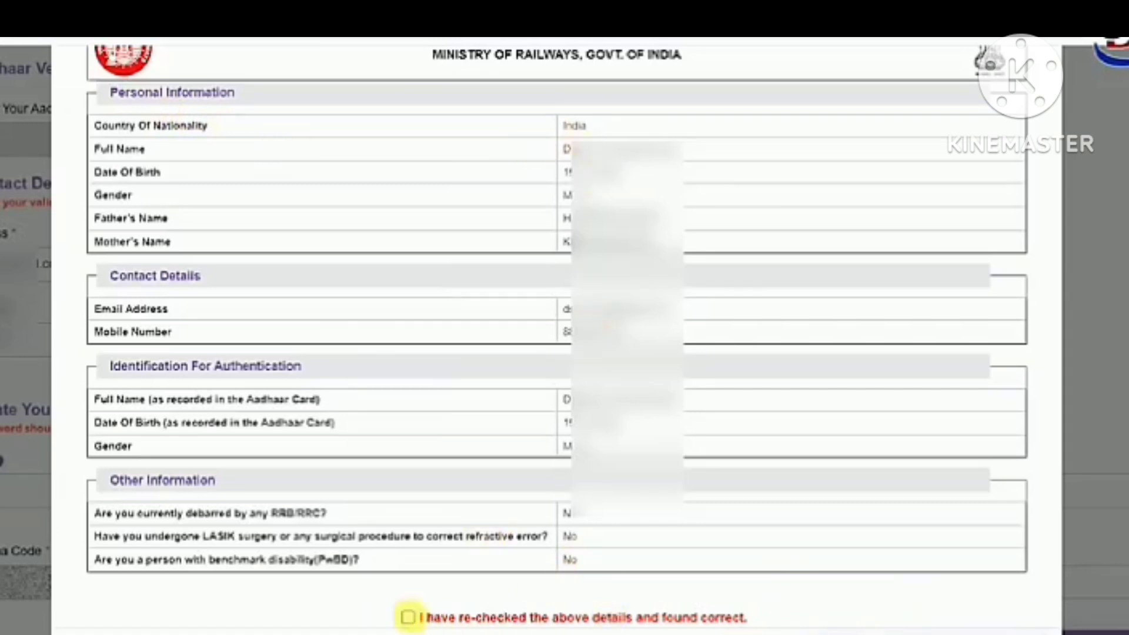
click(408, 617)
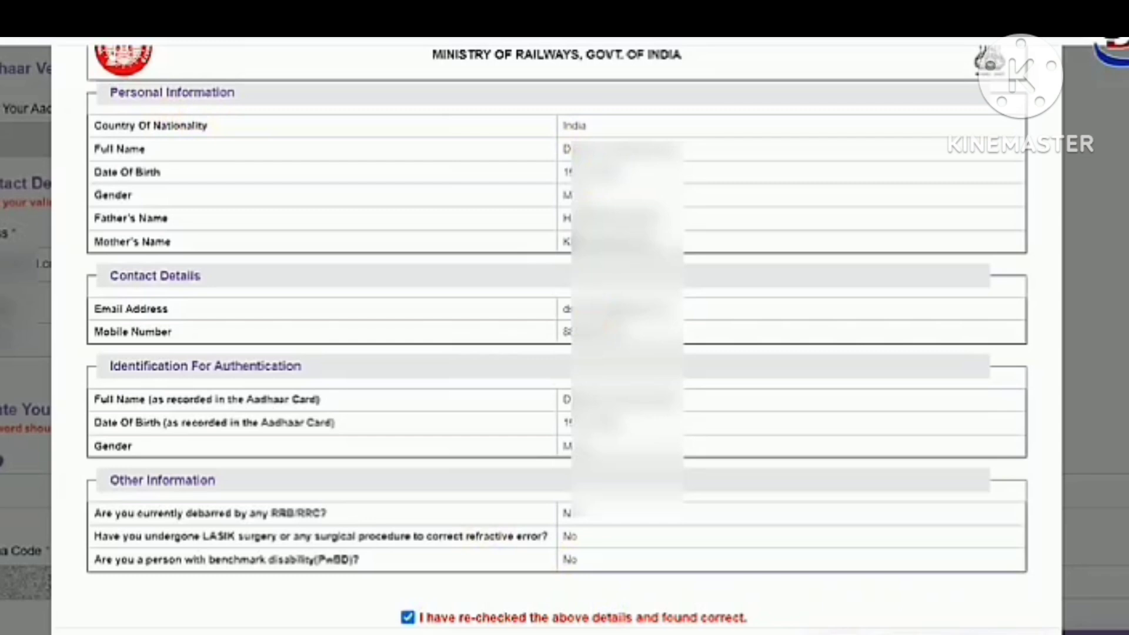
click(954, 634)
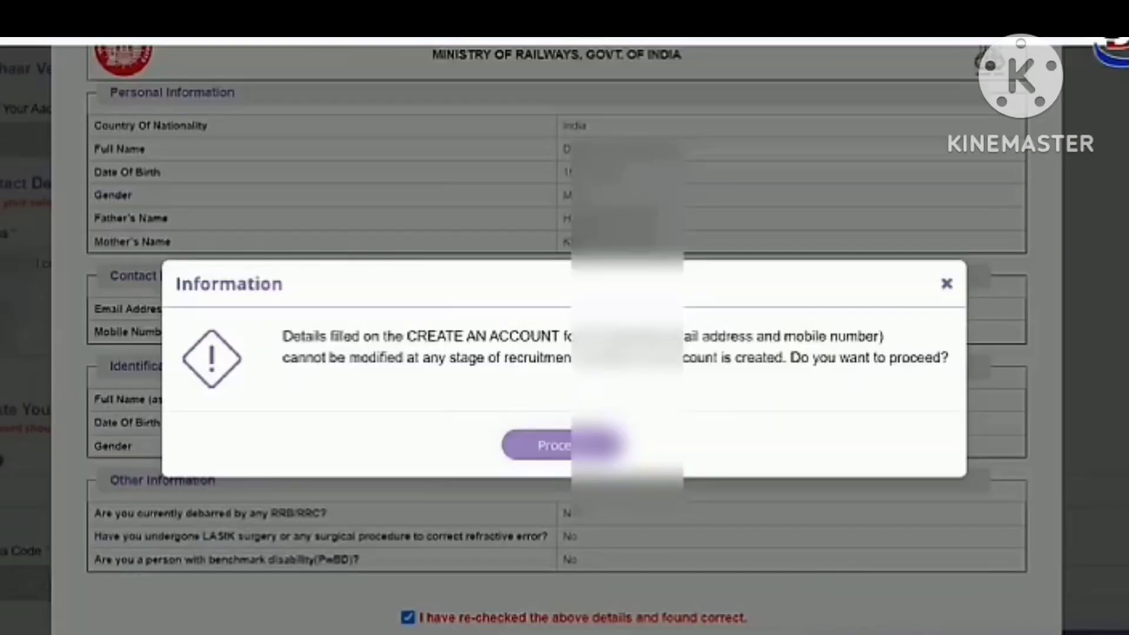
click(546, 447)
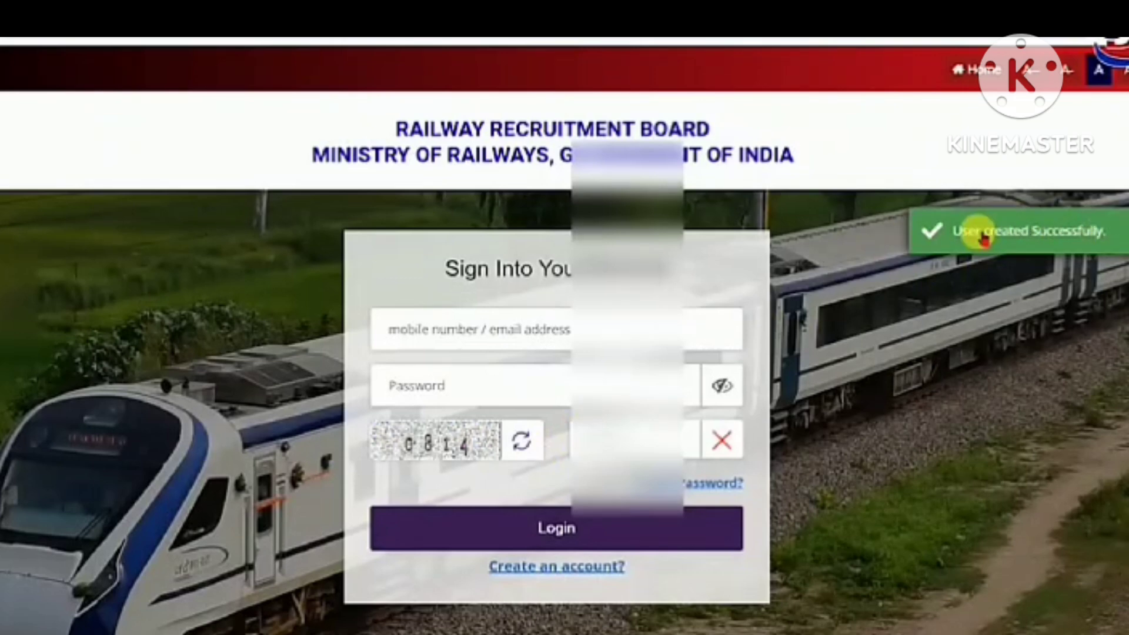
Sign in to the account with the registered mobile number or email address, the account password and the captcha.
click(468, 345)
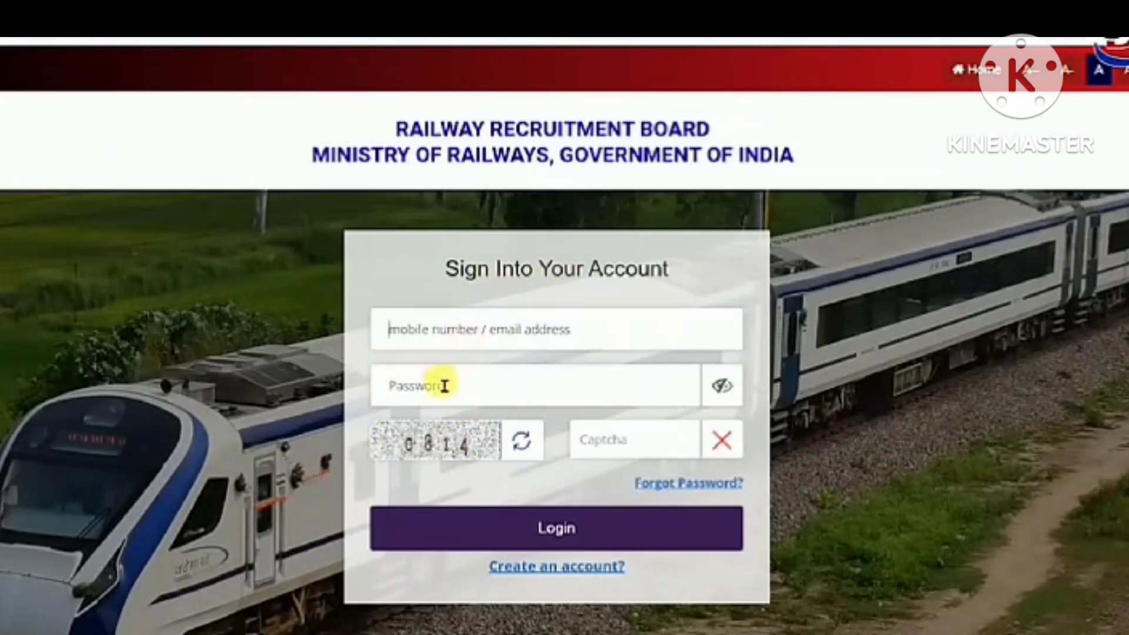
click(619, 442)
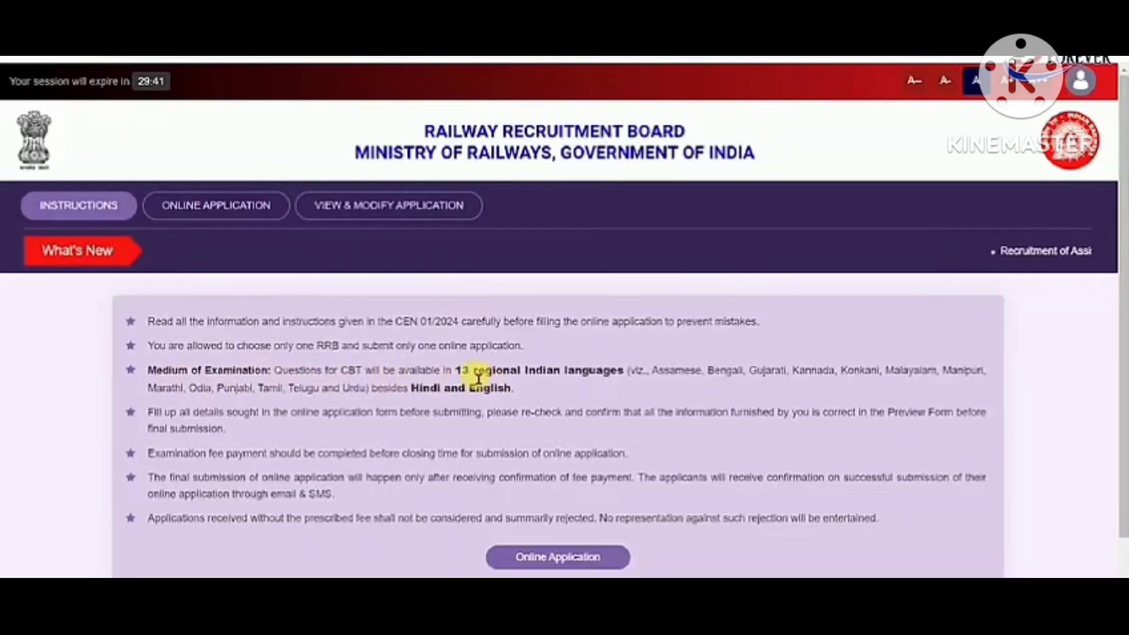
Read the instruction on the medium of examination with its regional languages, Hindi and English, and check the session expiry timer.
drag(470, 375, 633, 372)
click(465, 406)
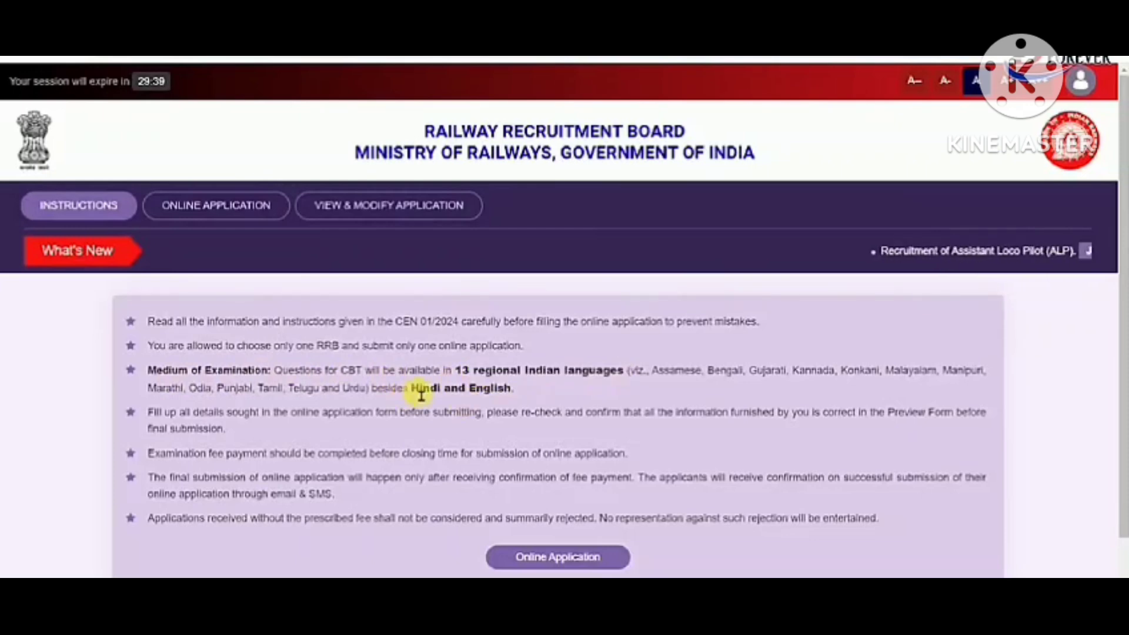
drag(413, 390, 498, 388)
click(498, 388)
drag(653, 371, 988, 372)
drag(150, 389, 315, 390)
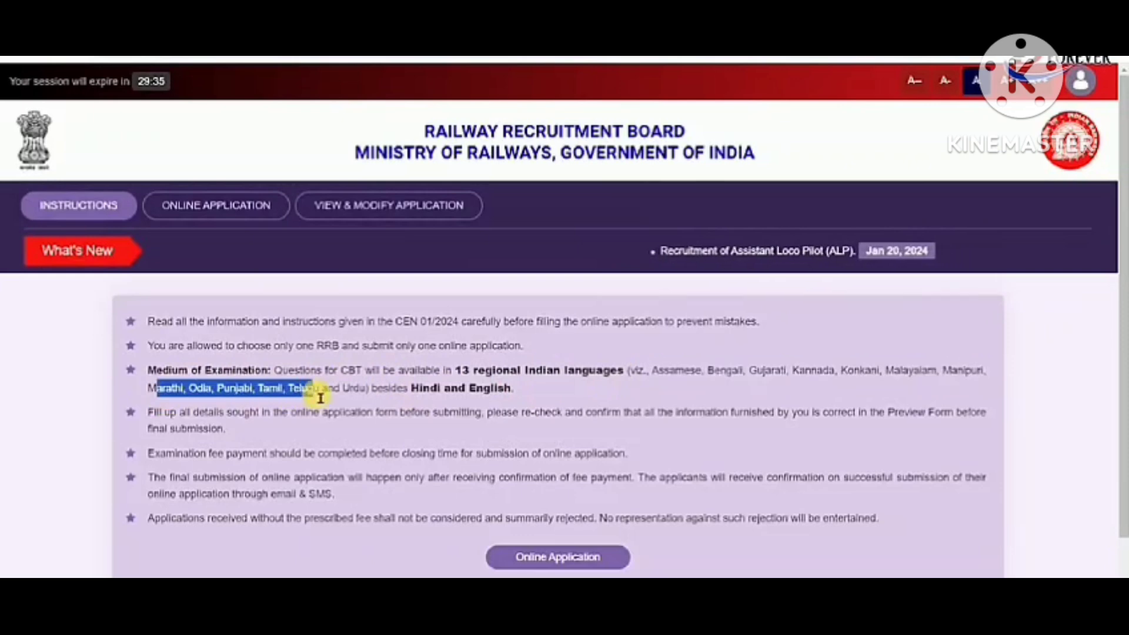
click(315, 390)
drag(51, 87, 97, 82)
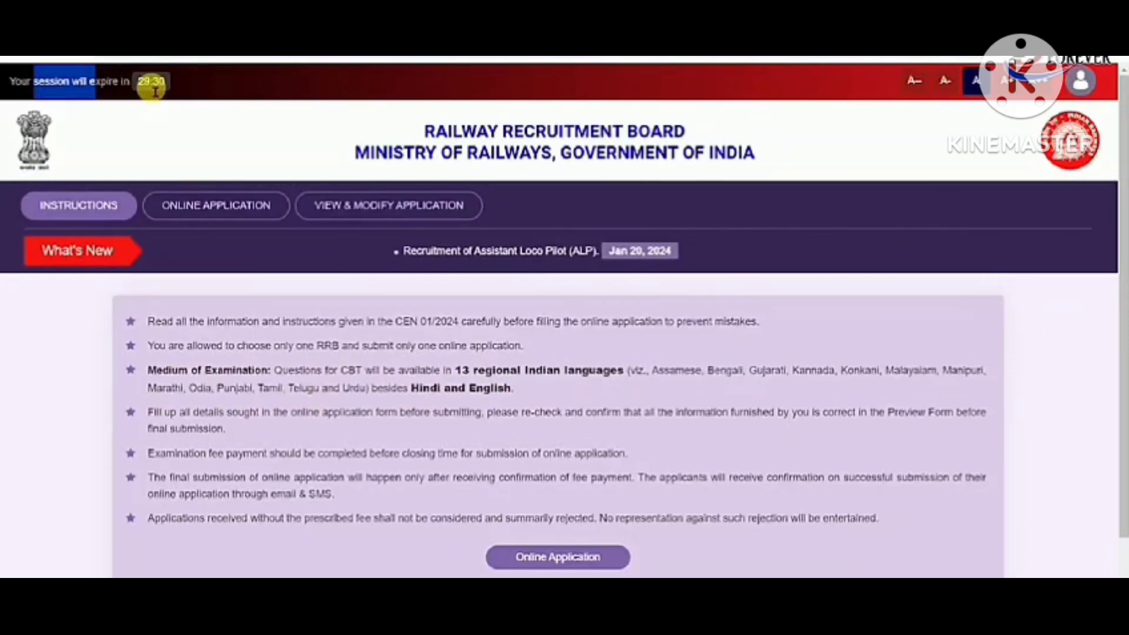
click(132, 89)
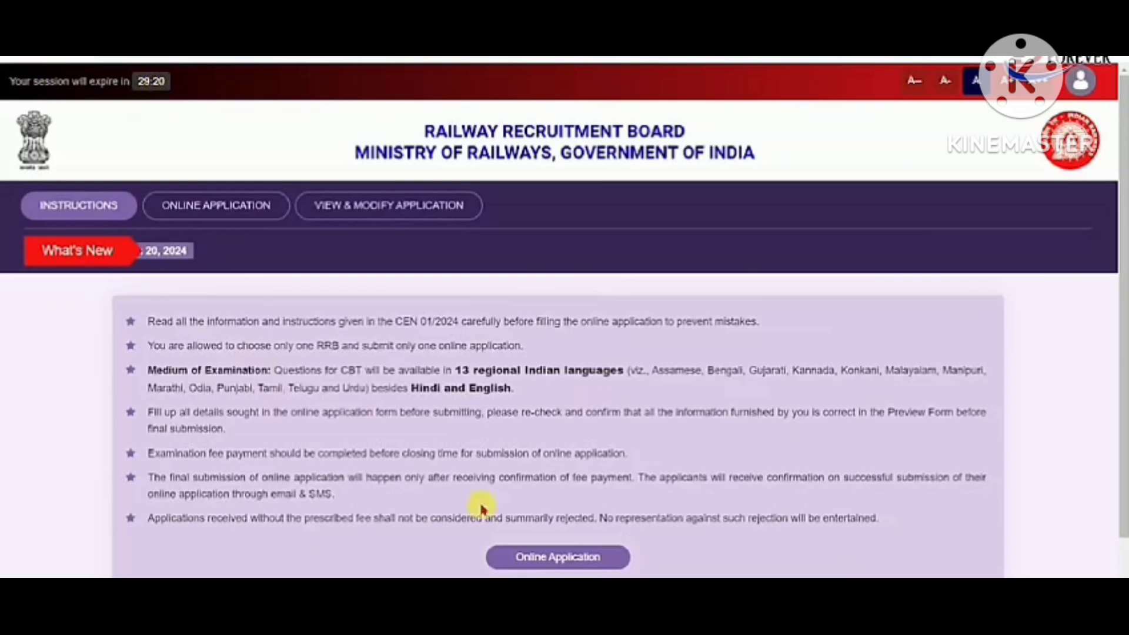
Continue from the instructions to the online application page for CEN No.01/2024.
scroll(545, 555, down, 1)
click(547, 499)
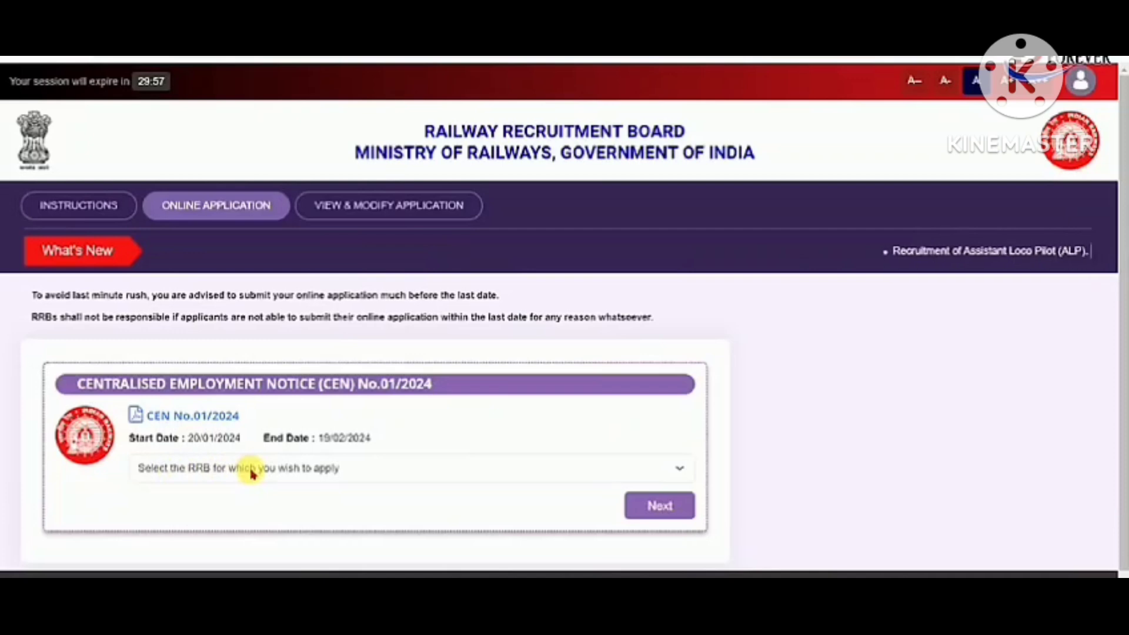
Review the list of RRBs available for application and the RRB and zone-wise ALP vacancy table in Annexure-B of the CEN 01/2024 notice.
click(288, 471)
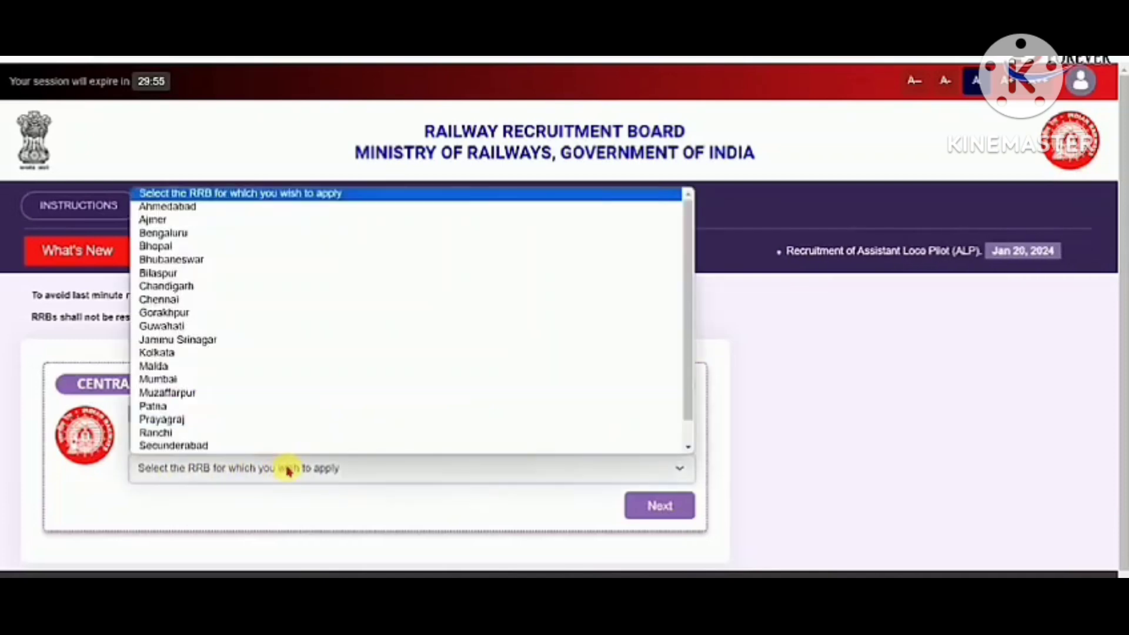
scroll(290, 398, down, 2)
scroll(388, 350, up, 2)
scroll(390, 348, down, 1)
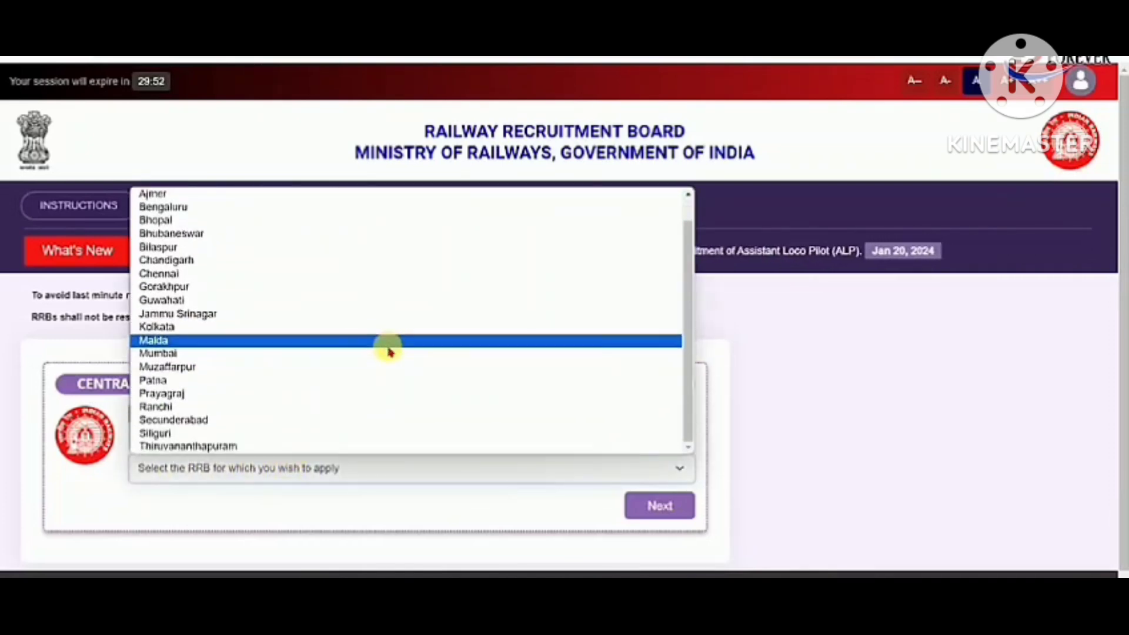
scroll(379, 346, up, 1)
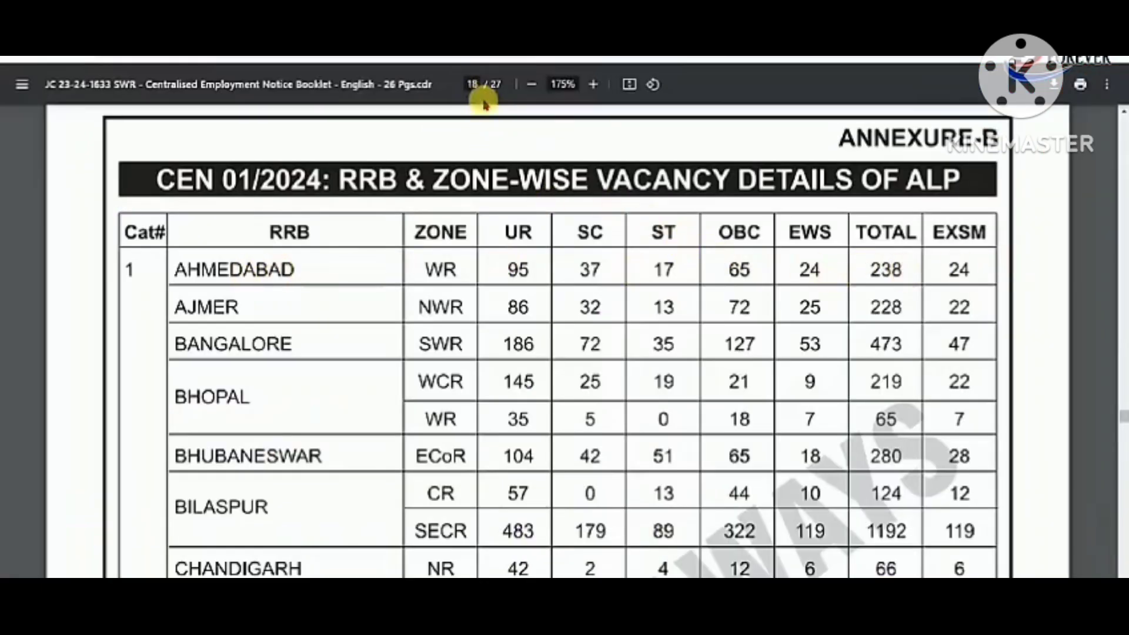
scroll(514, 273, down, 9)
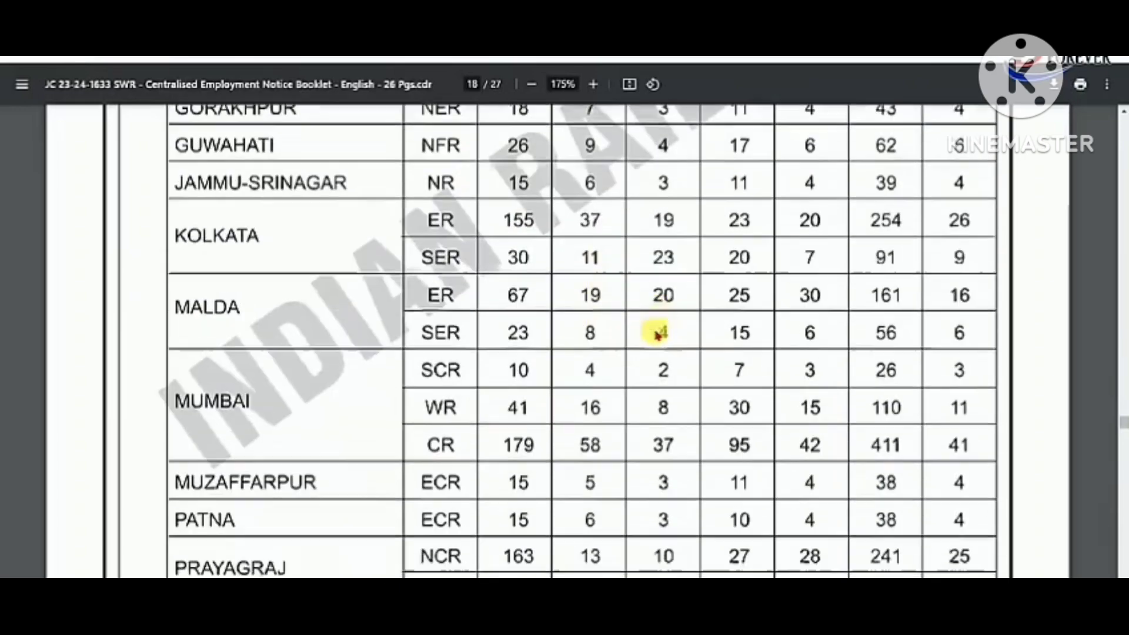
scroll(658, 333, down, 6)
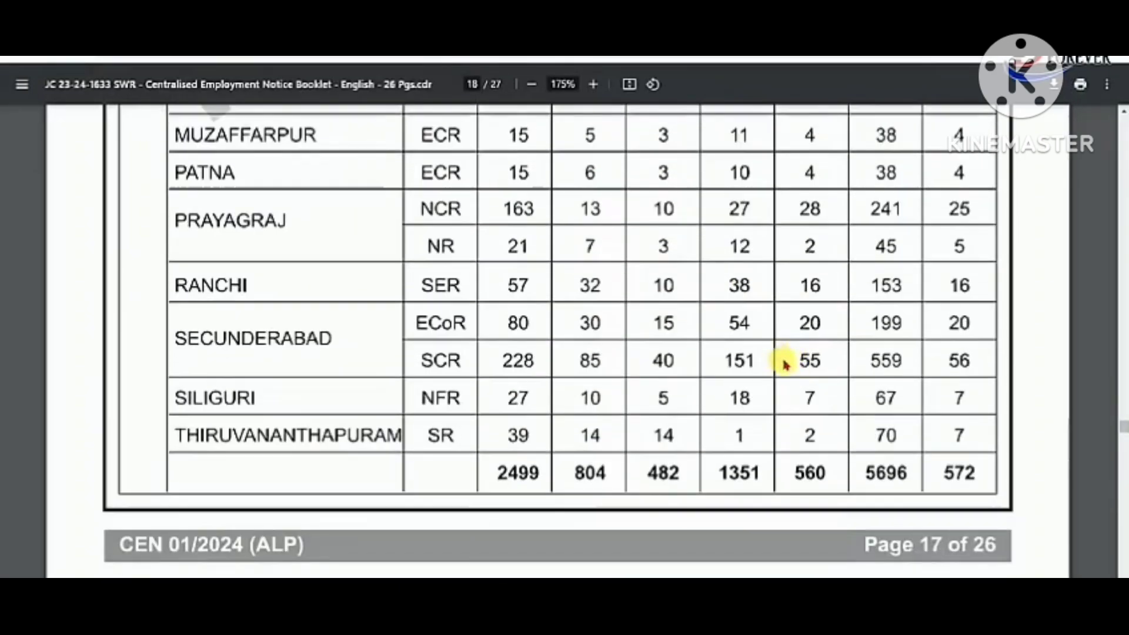
scroll(785, 365, up, 8)
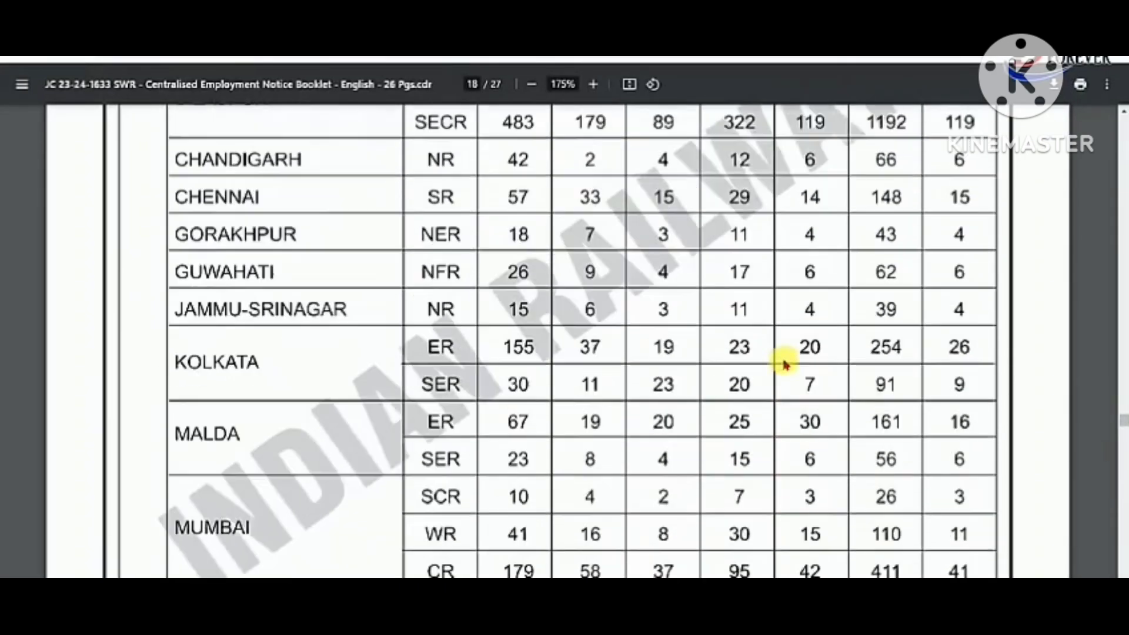
scroll(787, 361, up, 5)
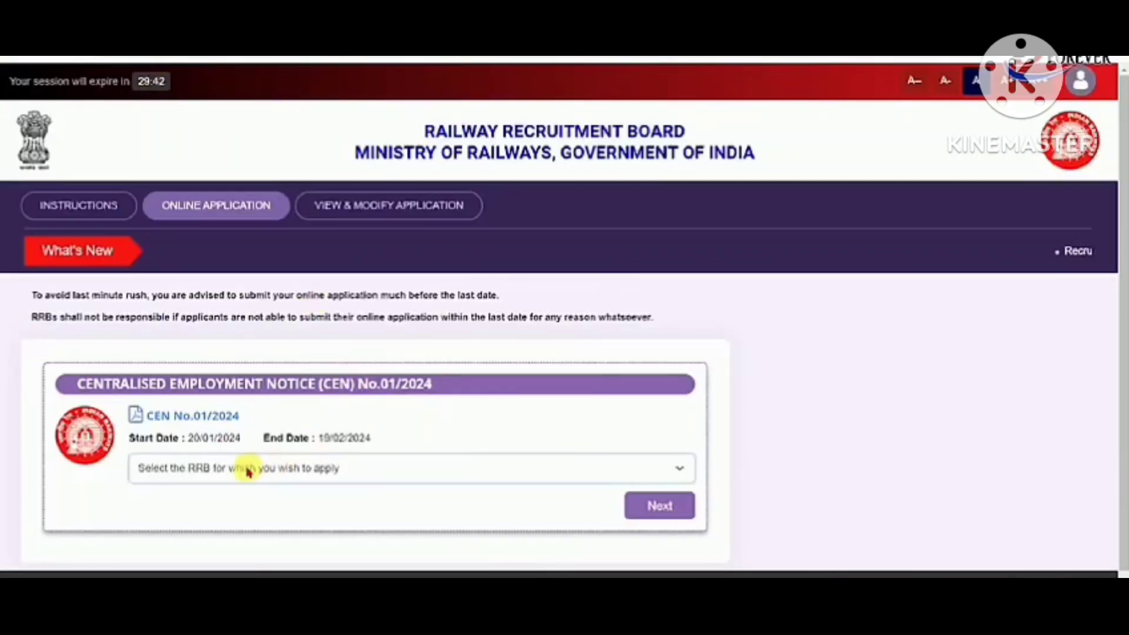
Apply to RRB Patna for the Assistant Loco Pilot (ECR) post, agree to serve in the appointed zone, and proceed to the application form.
click(247, 471)
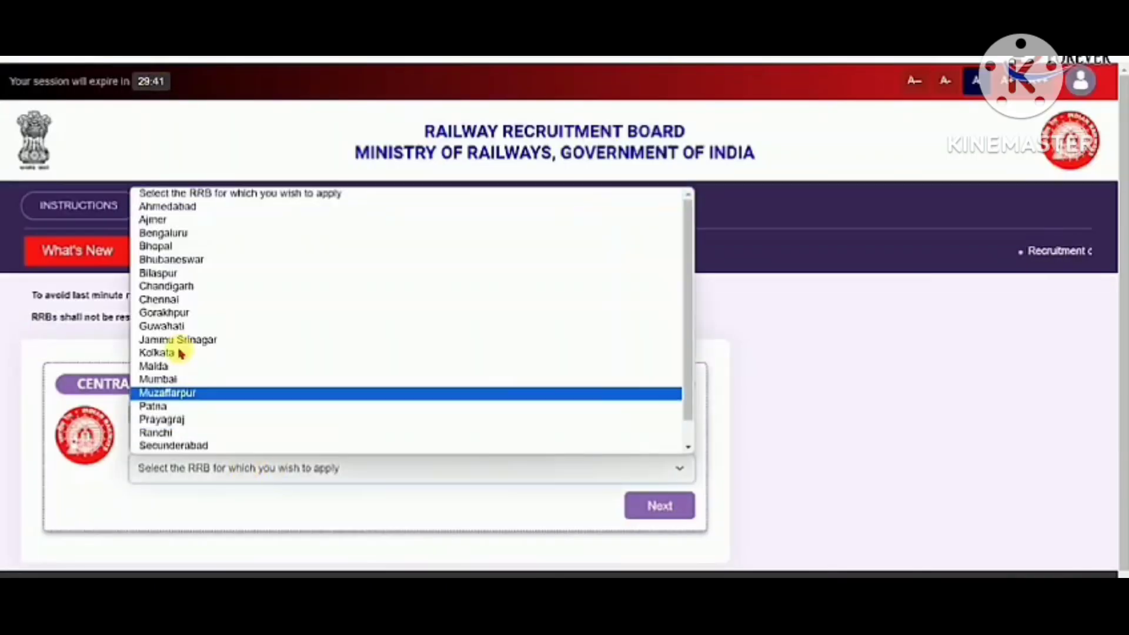
click(178, 409)
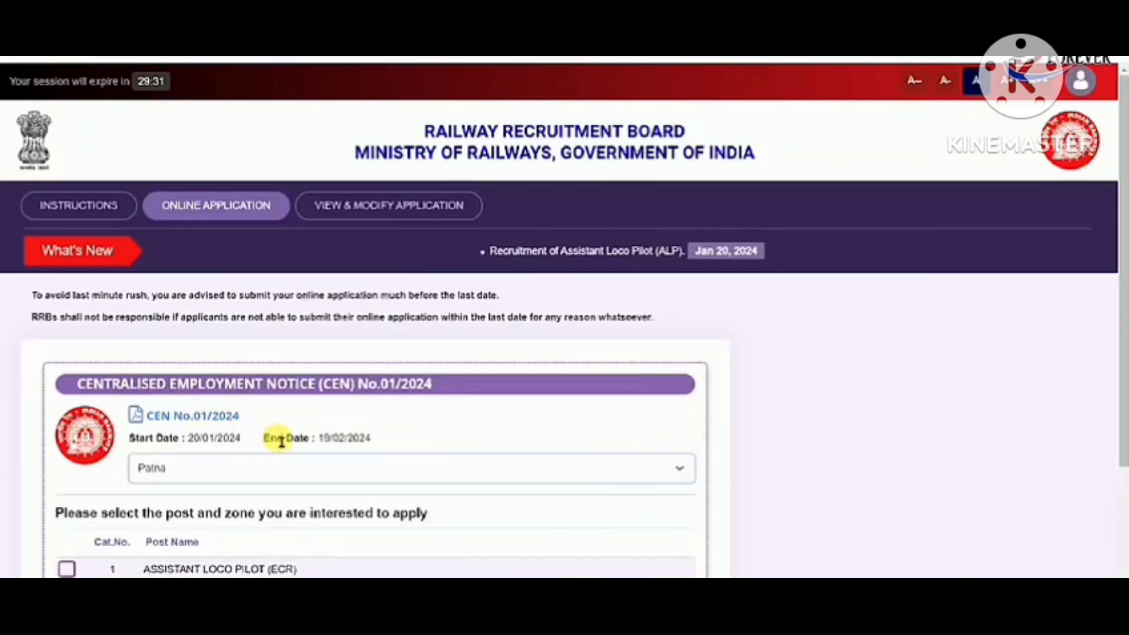
scroll(279, 440, down, 3)
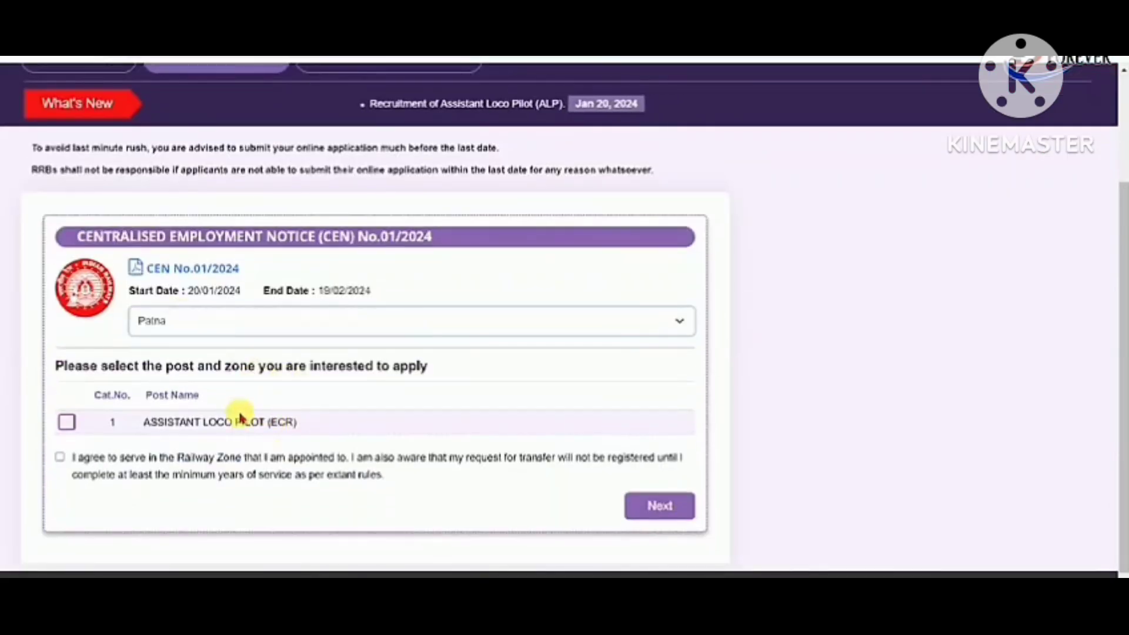
click(67, 422)
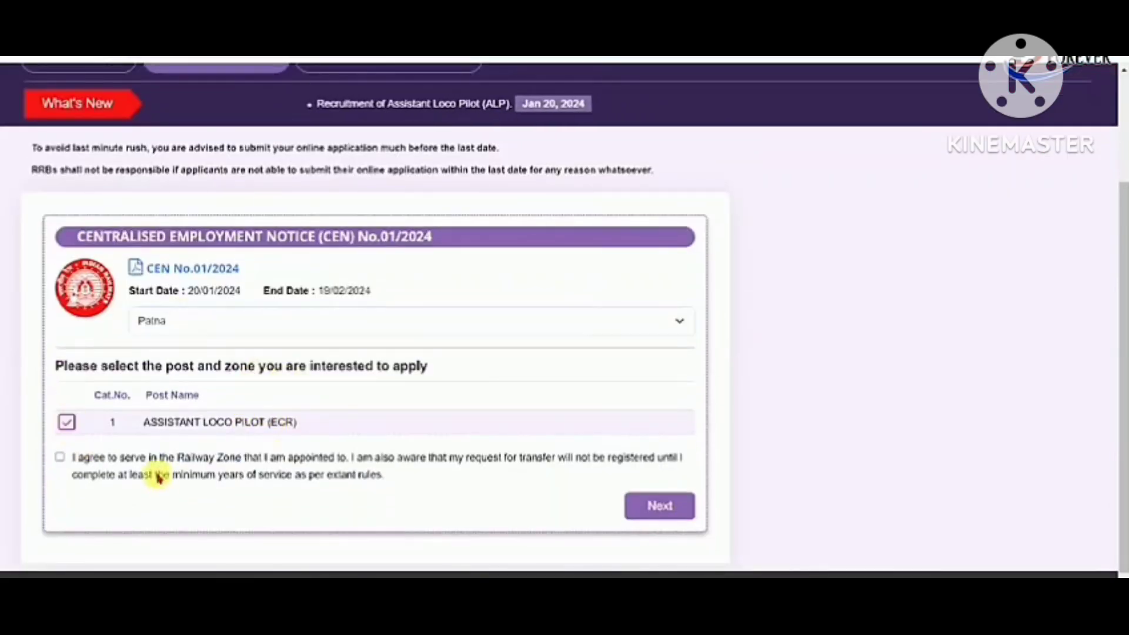
click(59, 457)
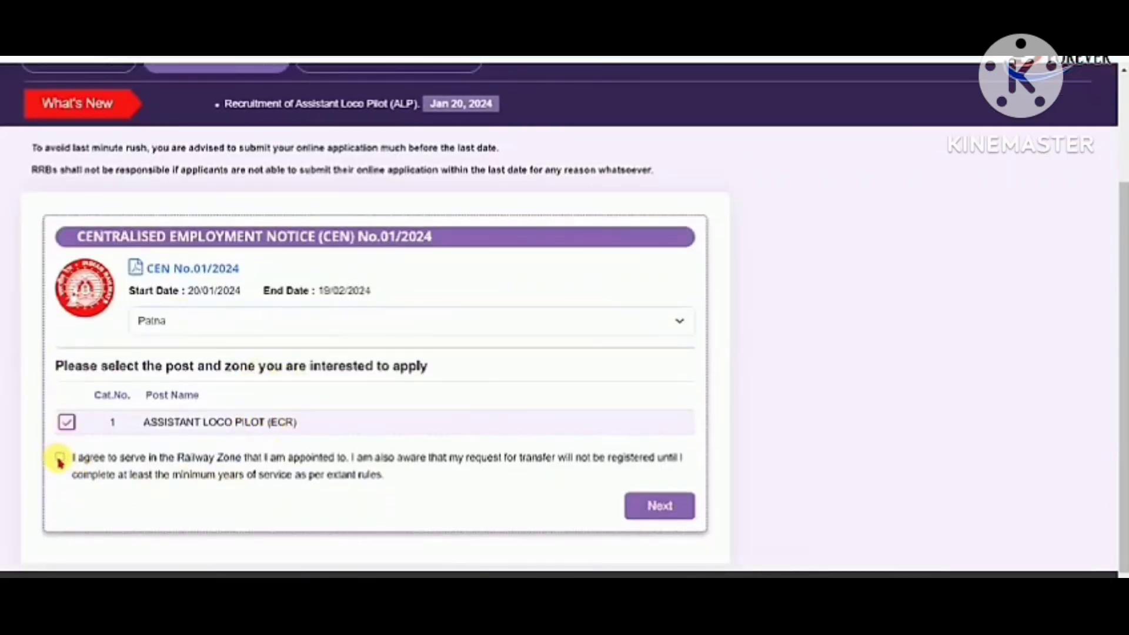
click(680, 513)
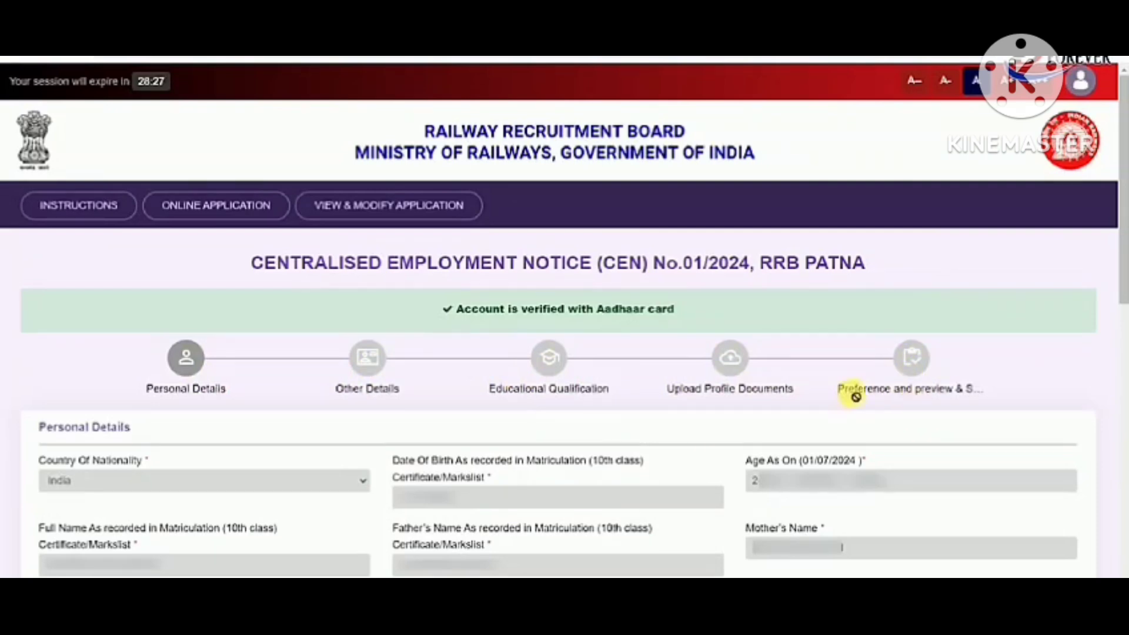
In the personal details, set marital status to Unmarried, religion to Hindu and the choice of language for examination to Hindi.
scroll(925, 363, down, 3)
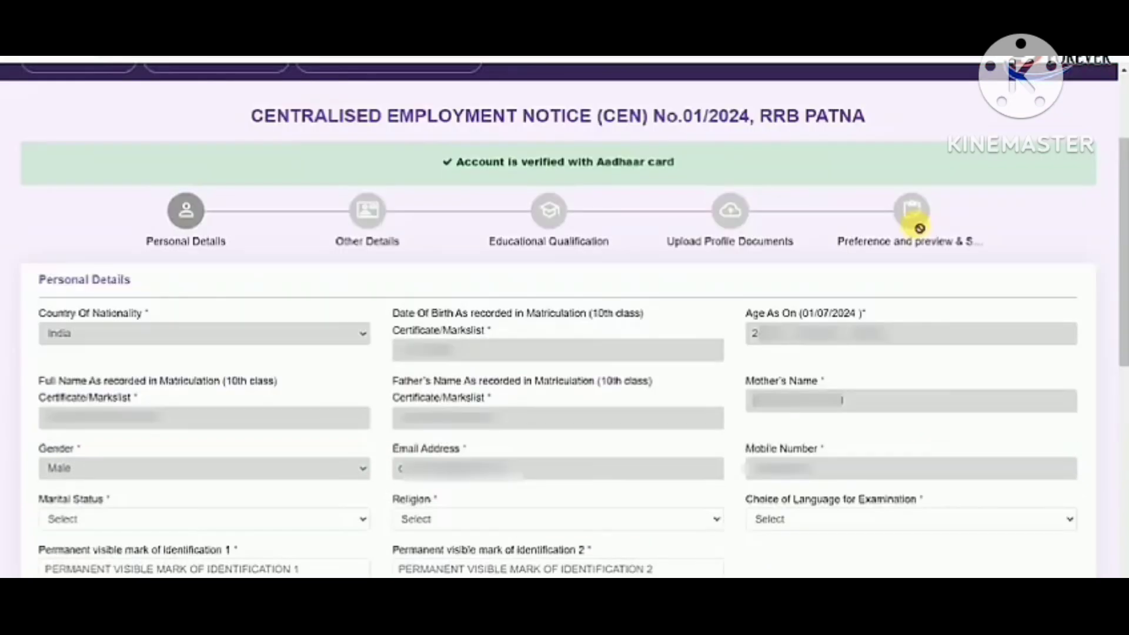
scroll(272, 322, down, 3)
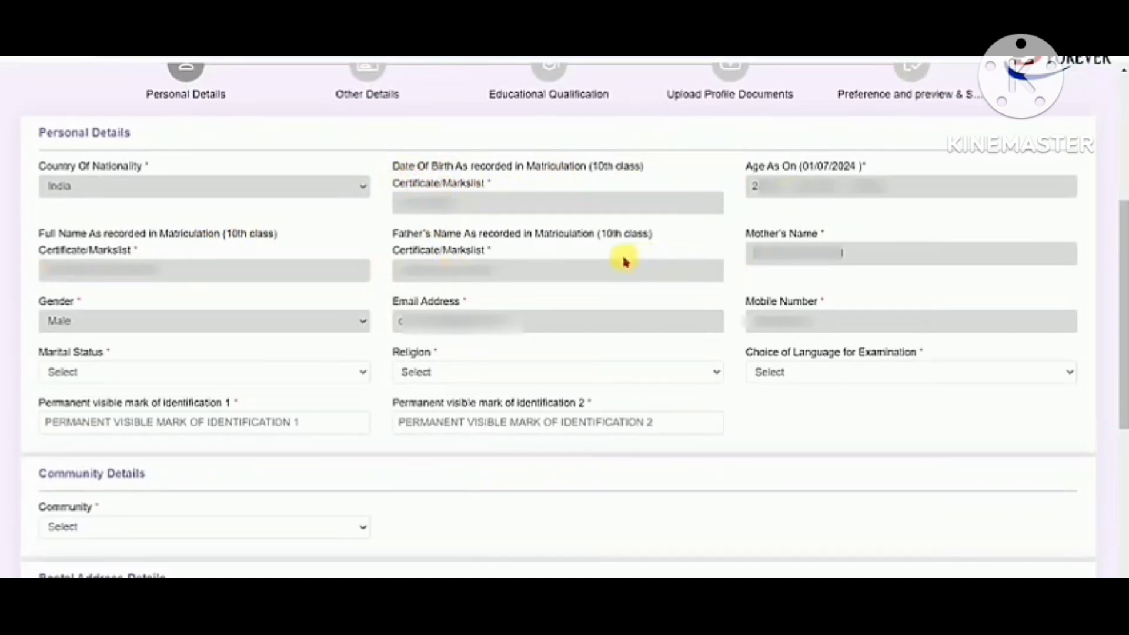
click(91, 374)
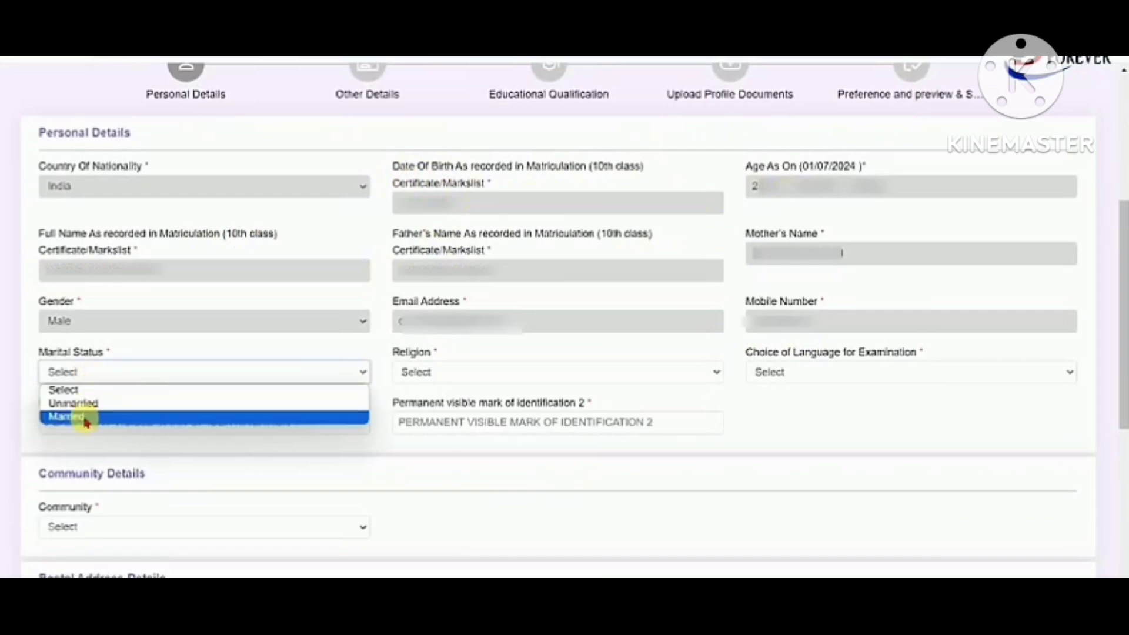
click(82, 402)
click(498, 380)
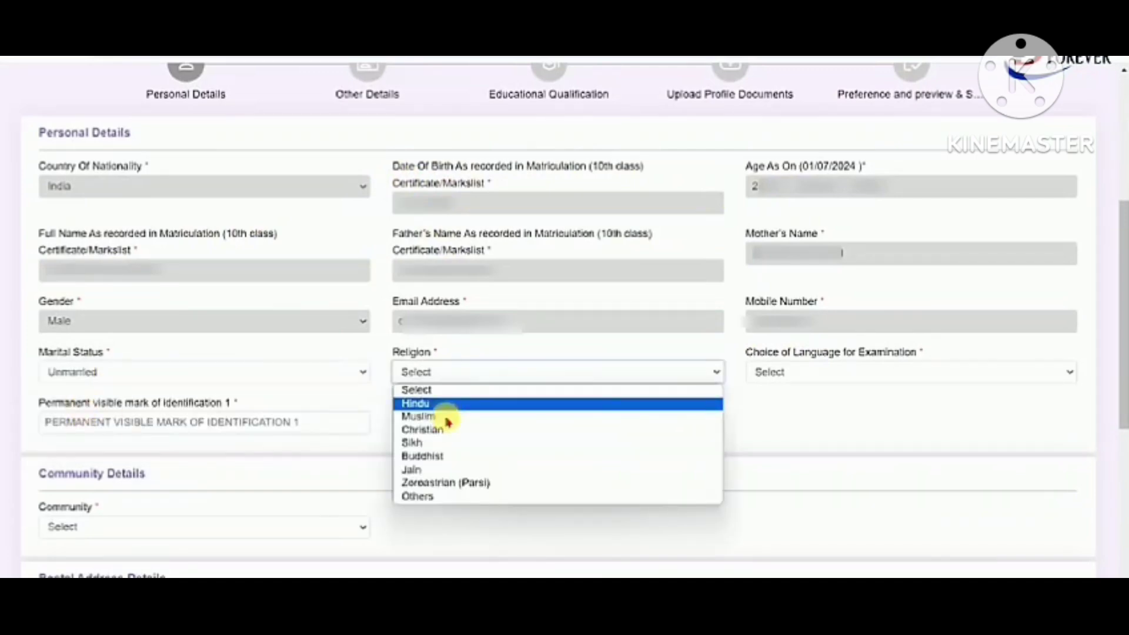
click(442, 406)
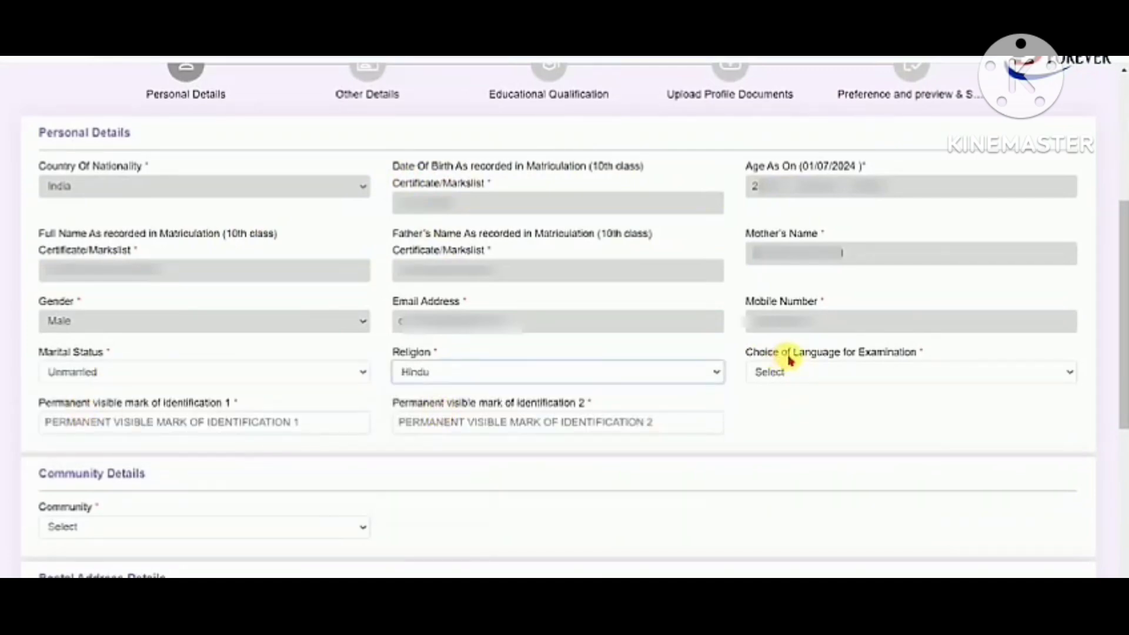
drag(788, 357, 879, 356)
click(803, 386)
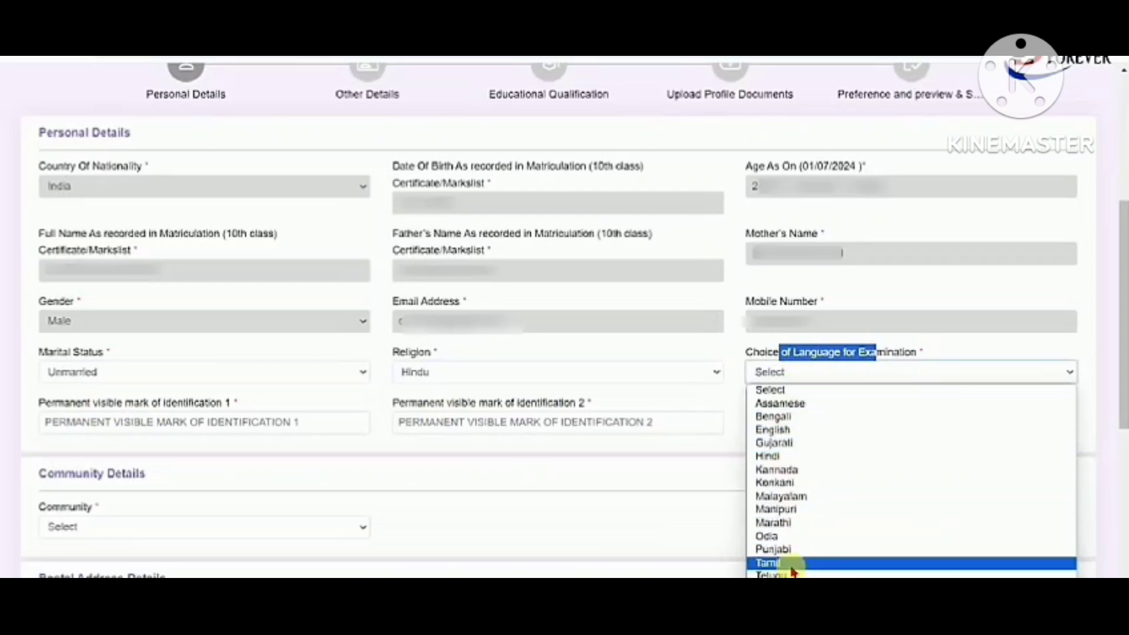
click(777, 459)
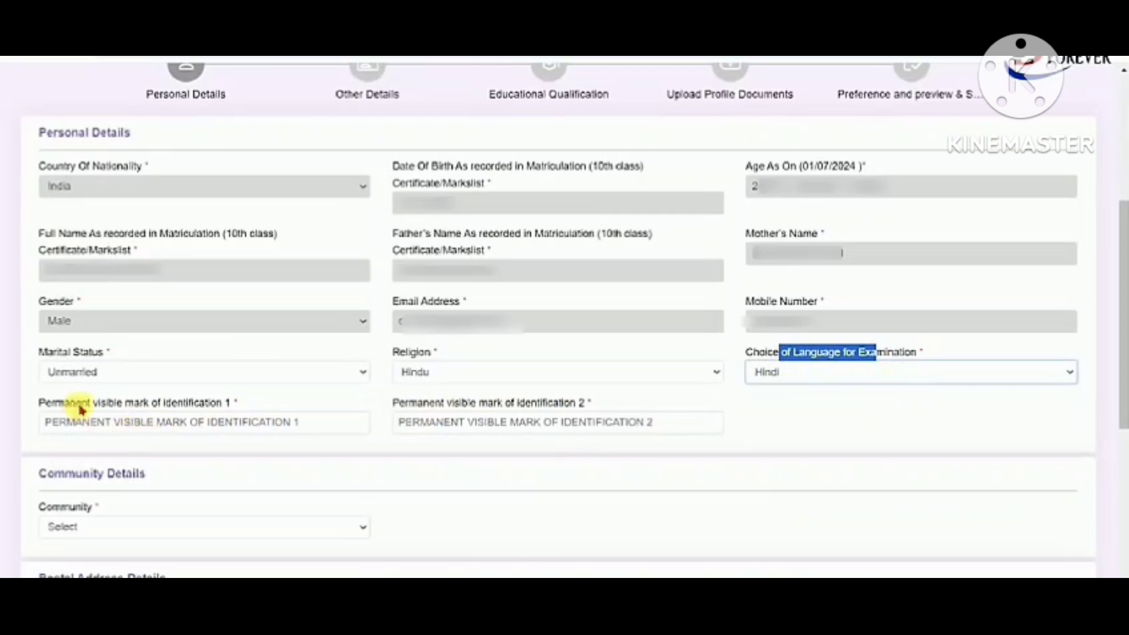
Enter "A MOLE ON FORHEAD" as the first permanent visible mark of identification.
click(102, 422)
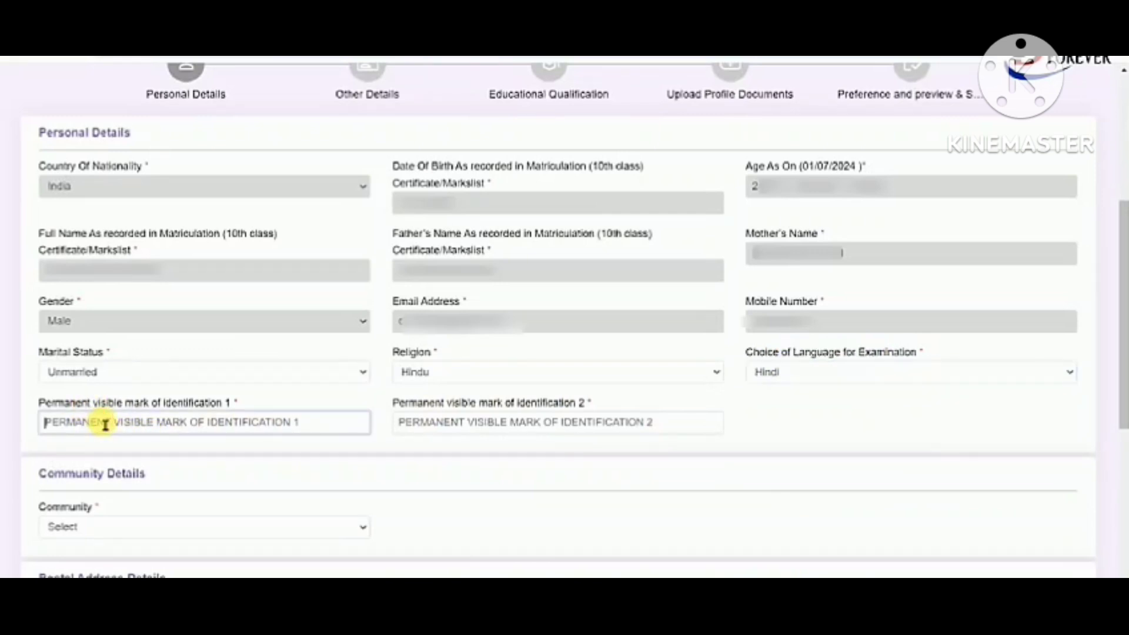
text(A MOLE ON FORHEAD)
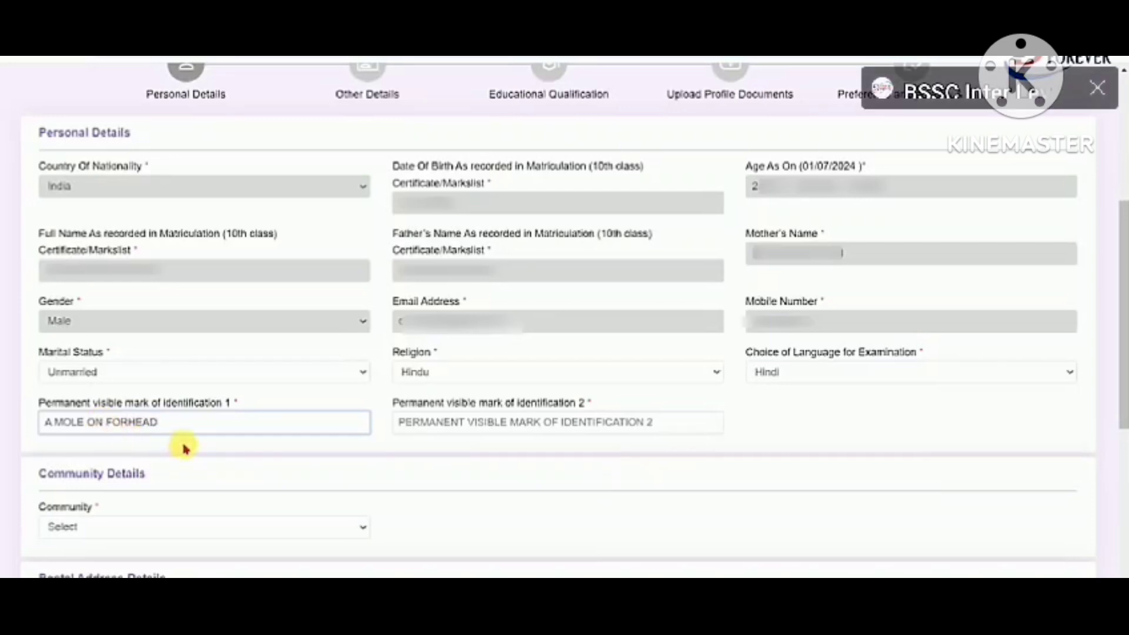
click(426, 429)
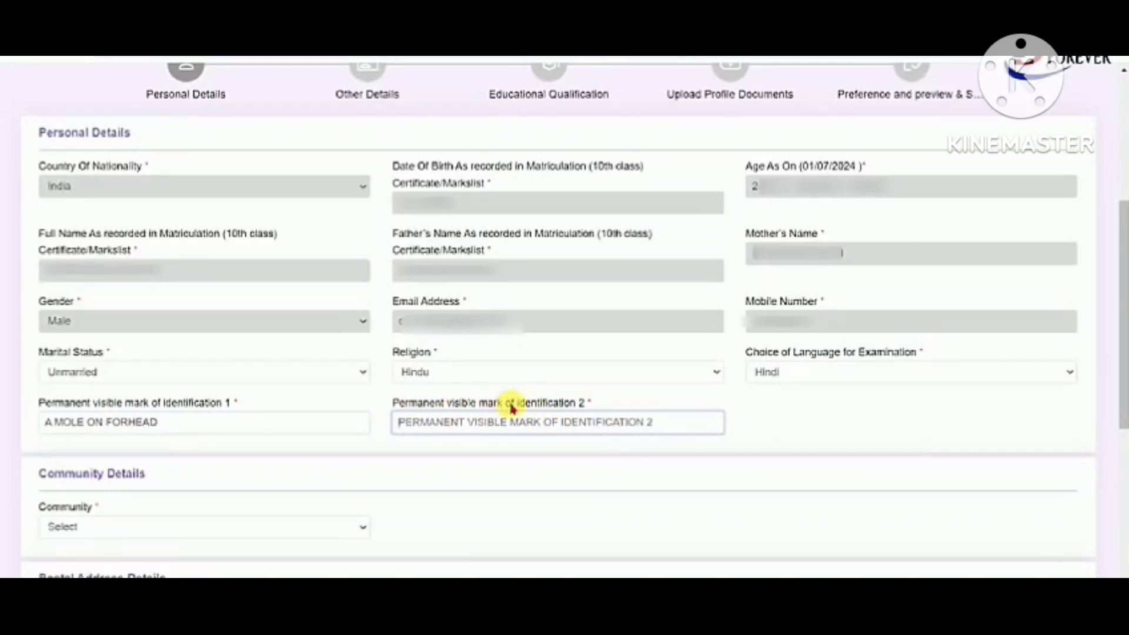
Choose UR (Unreserved) as the community in the community details.
scroll(271, 441, down, 1)
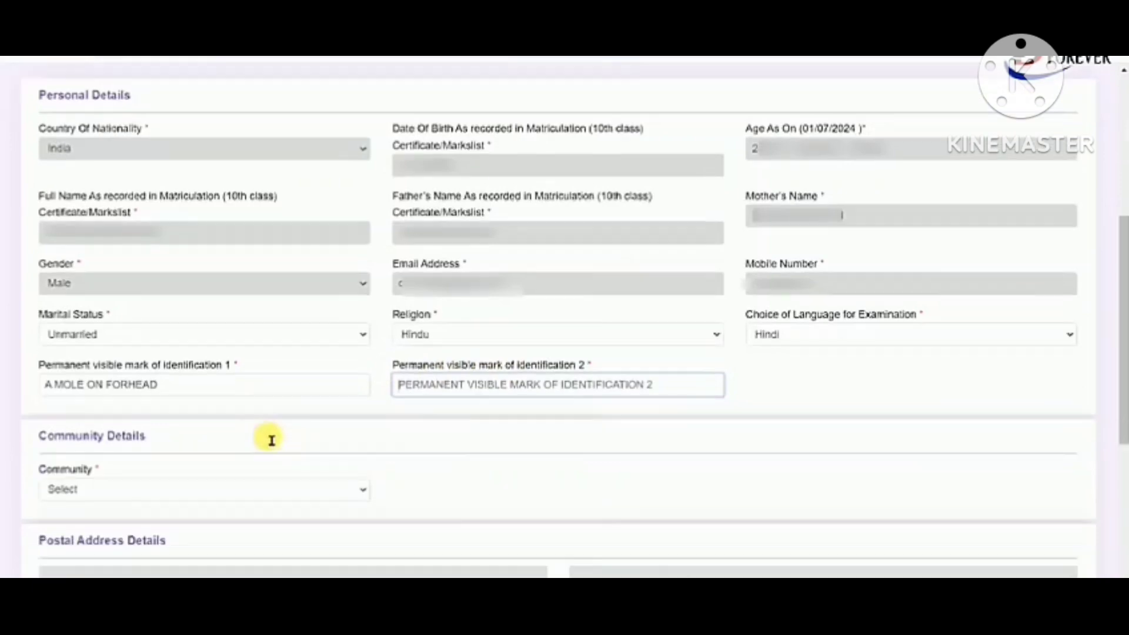
scroll(272, 441, down, 3)
click(107, 307)
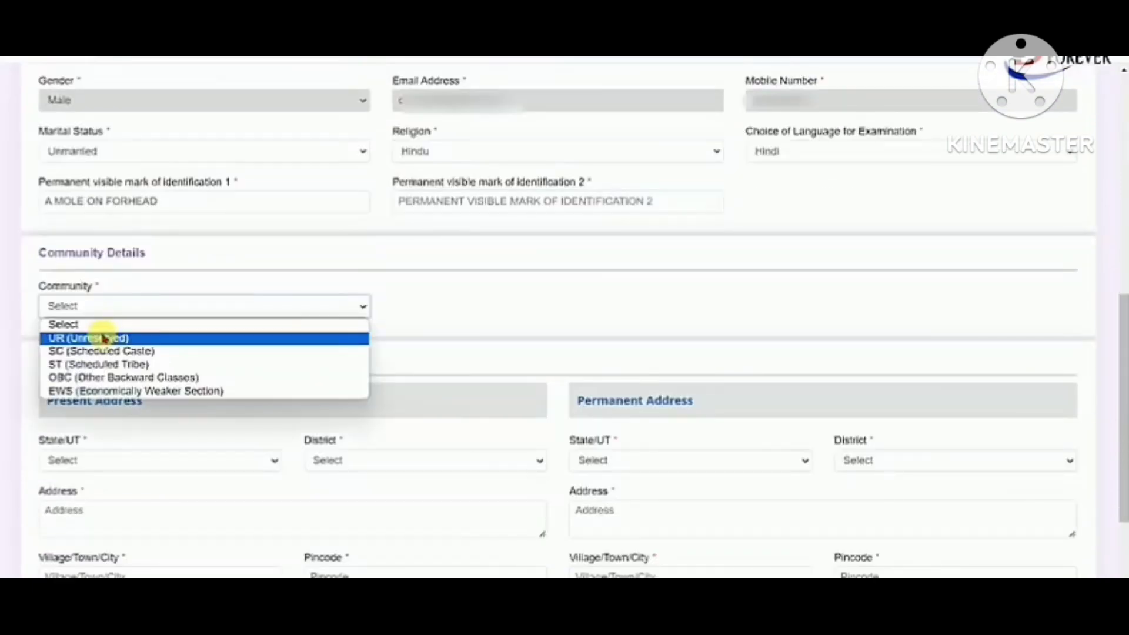
click(75, 286)
drag(71, 286, 84, 286)
click(90, 339)
Set the community to SC (Scheduled Caste) and agree to the information about communities eligible for reservation.
click(91, 312)
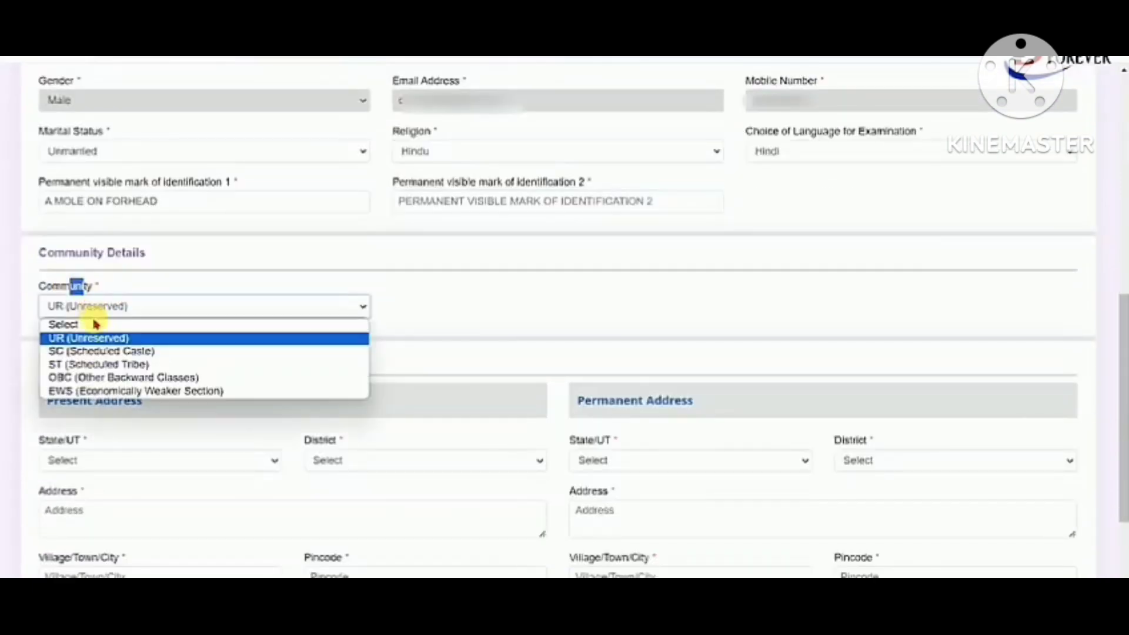
click(88, 351)
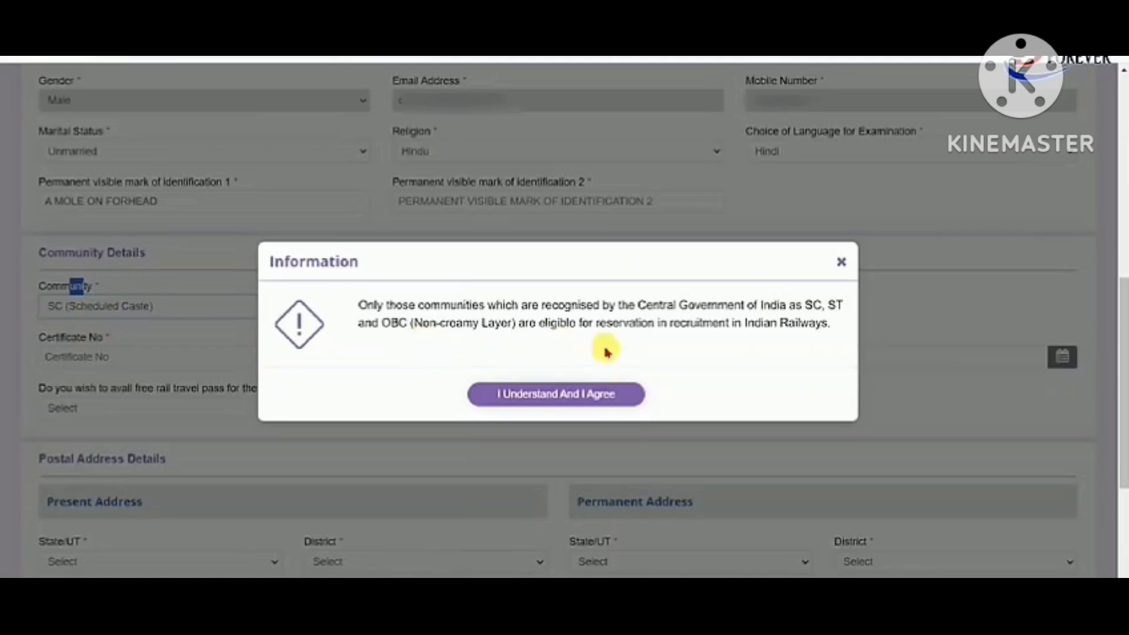
drag(444, 311, 713, 315)
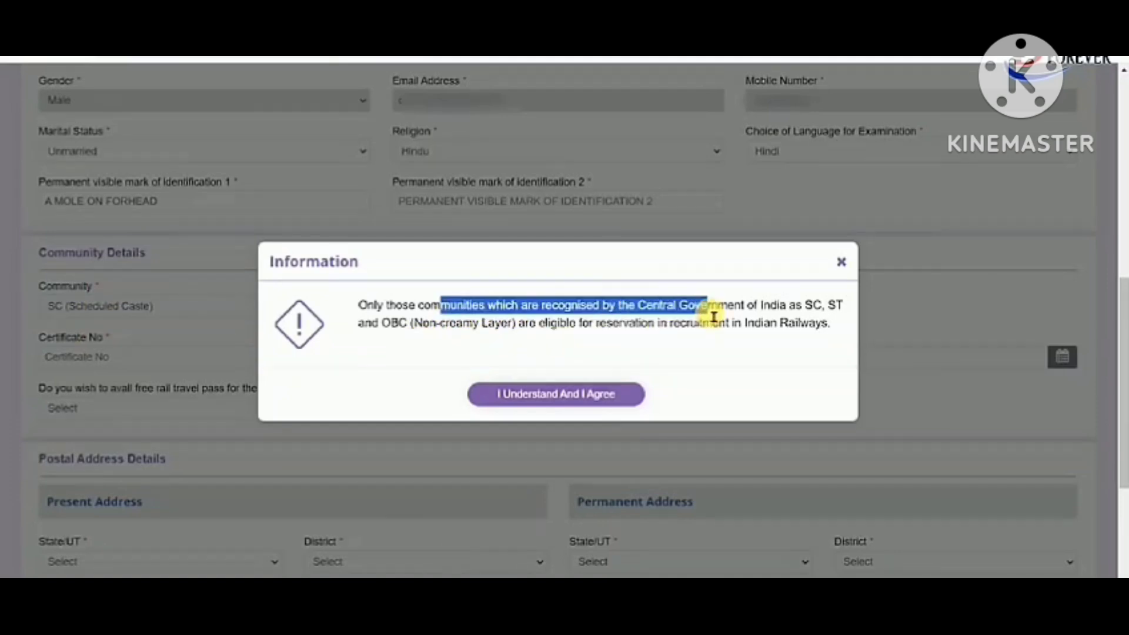
click(552, 396)
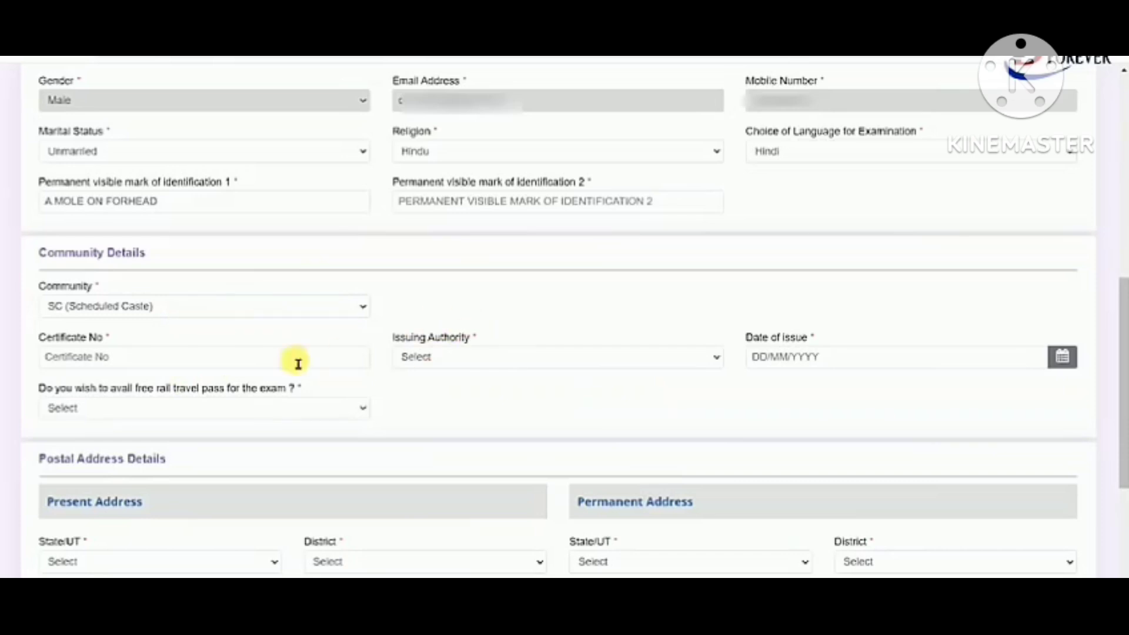
Set the community certificate's issuing authority to Revenue Officers not below the rank of Tehsildar and its issuing state to Bihar.
click(118, 363)
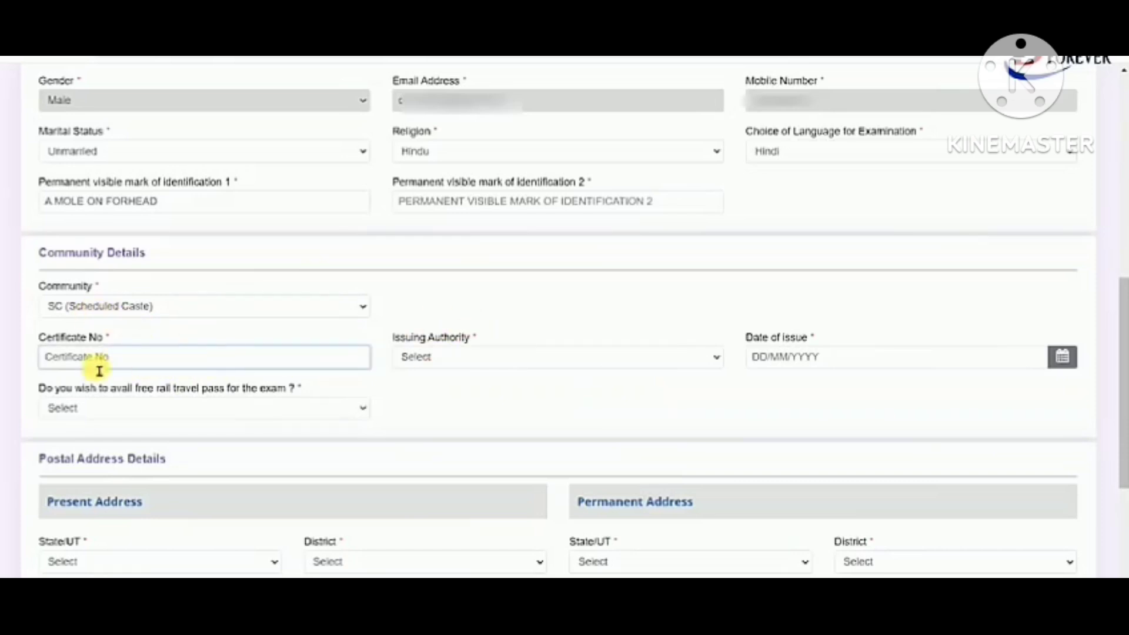
click(461, 357)
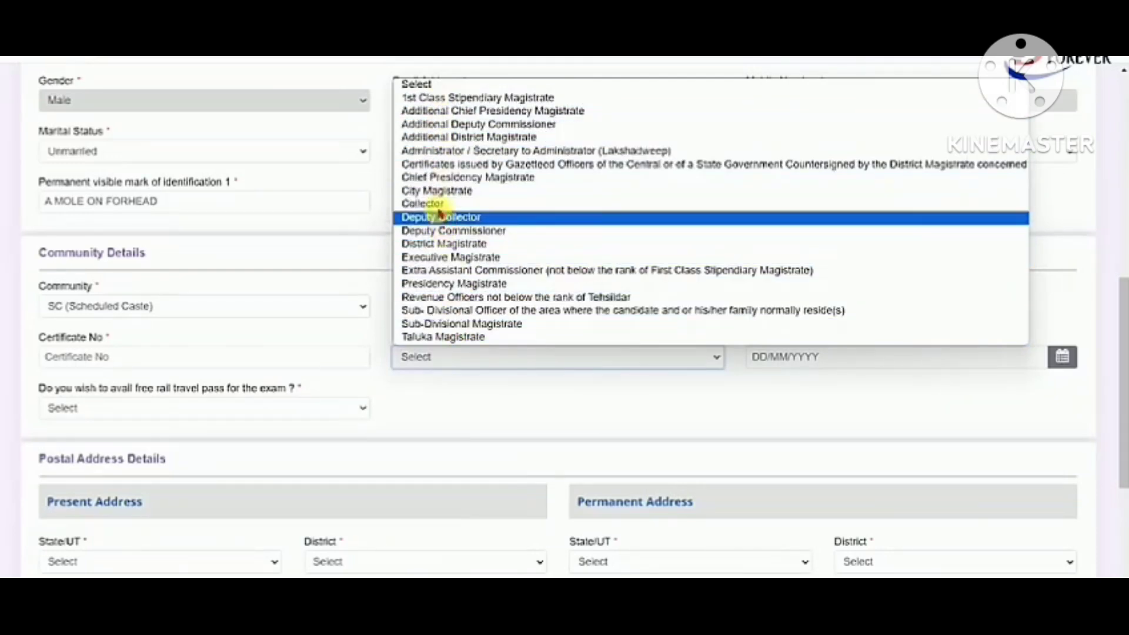
click(462, 298)
click(785, 358)
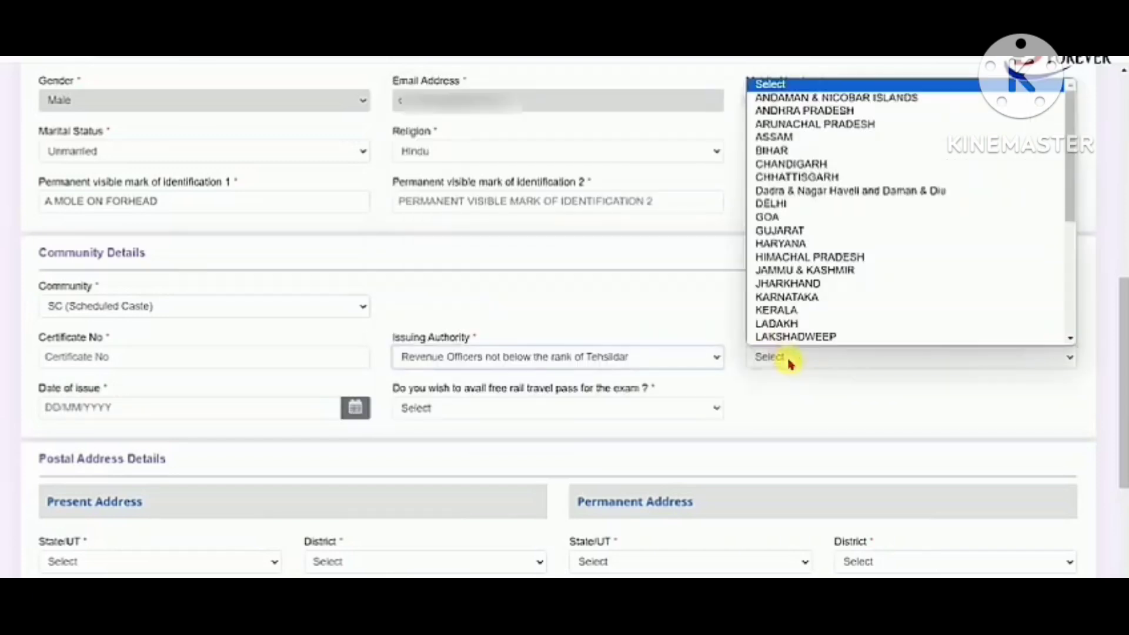
click(772, 151)
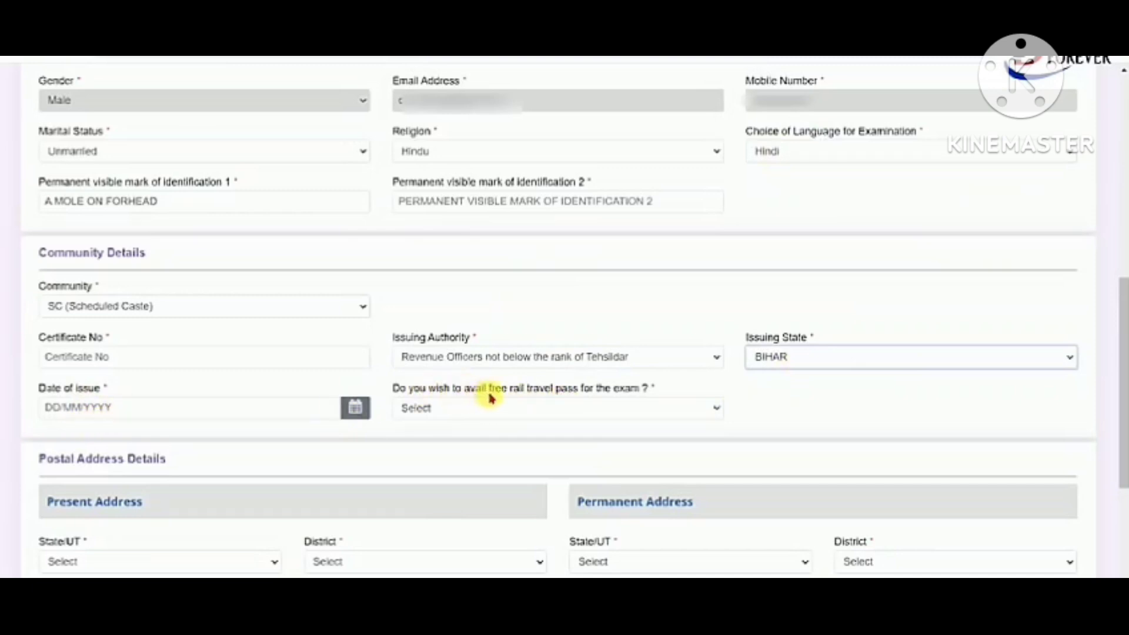
Read the question on availing a free rail travel pass for the exam in the community details.
drag(533, 390, 585, 389)
click(584, 390)
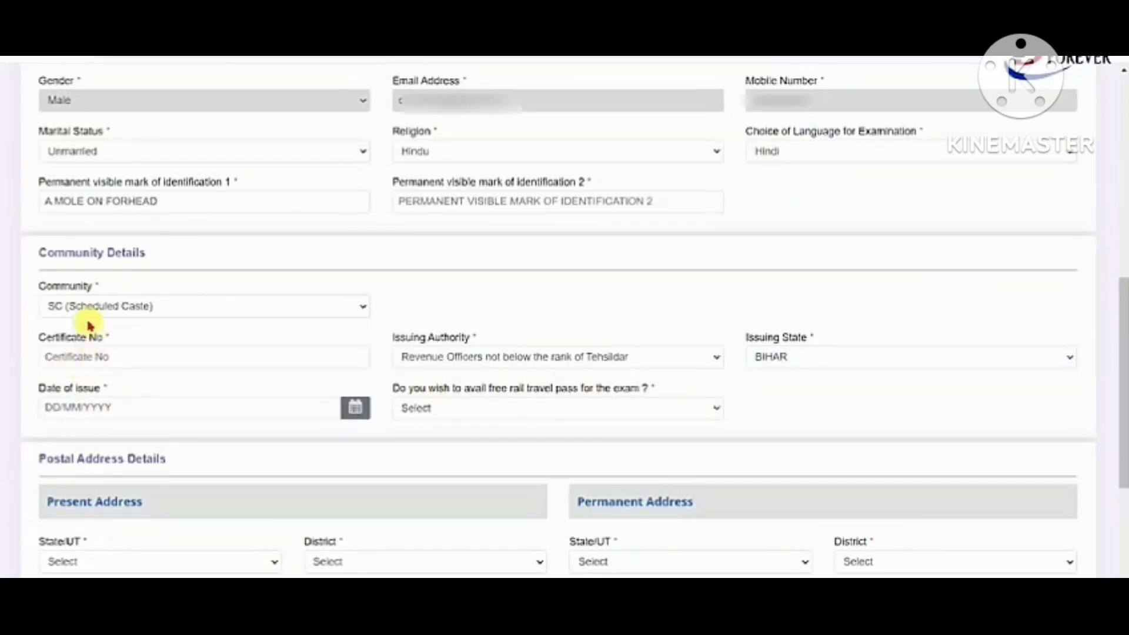
drag(491, 389, 569, 388)
click(569, 389)
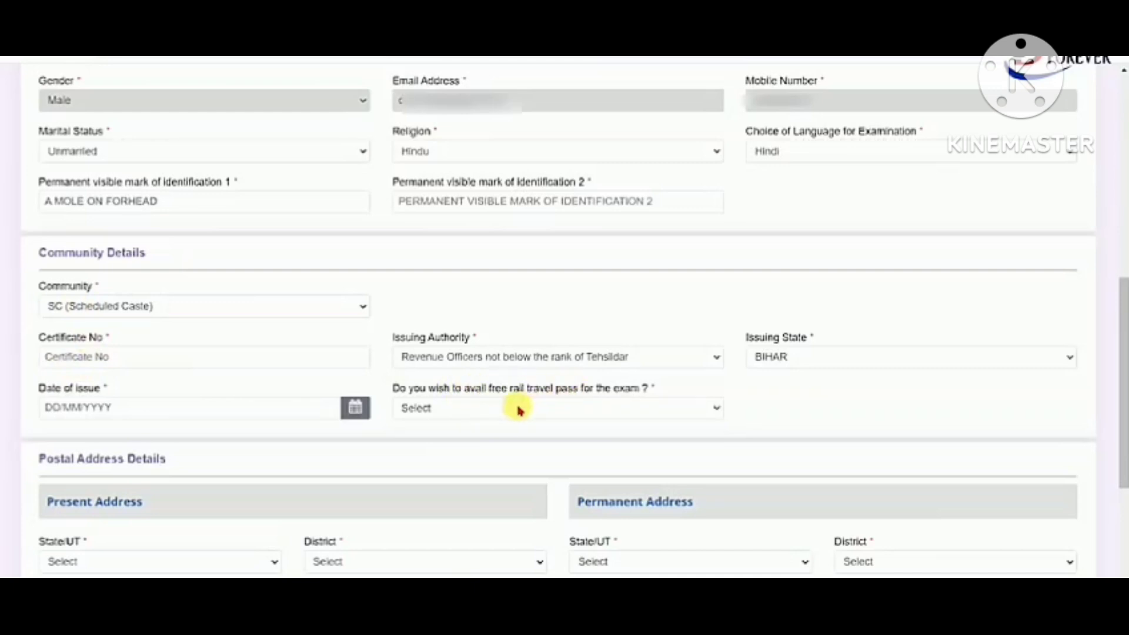
Answer Yes to availing the free rail travel pass for the exam and activate the nearest railway station field.
click(517, 405)
click(445, 440)
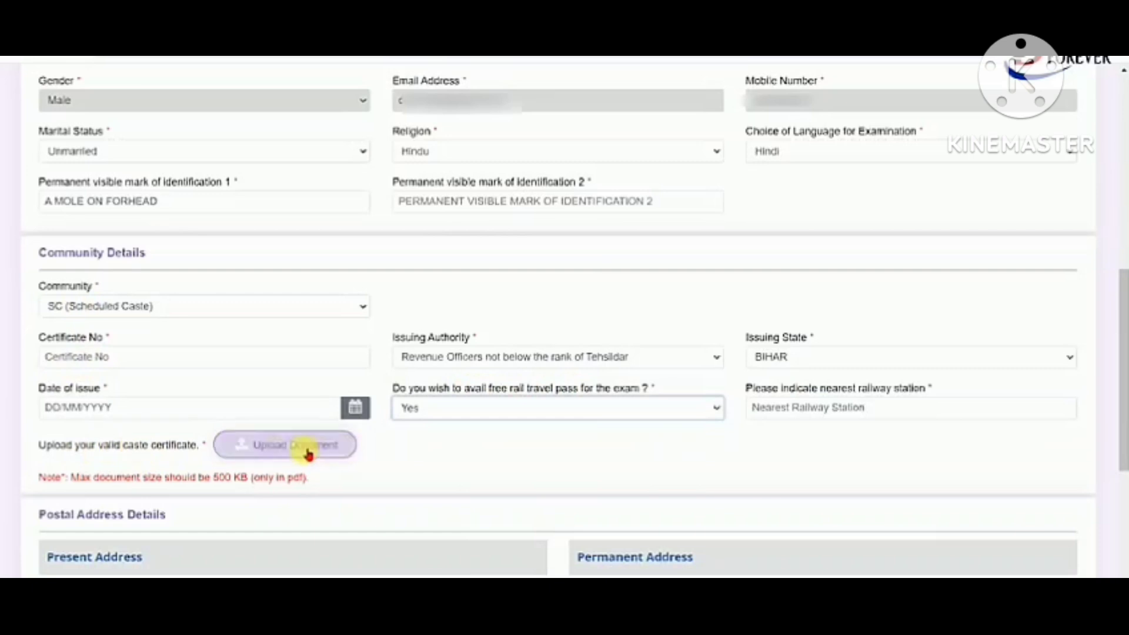
drag(823, 390, 927, 389)
click(796, 420)
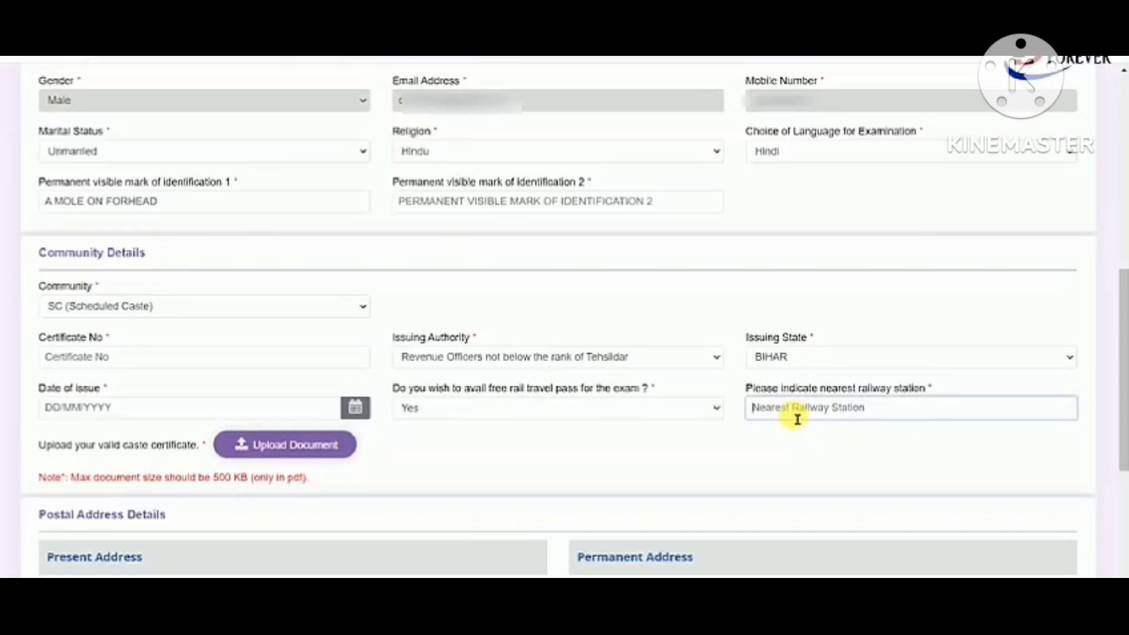
drag(469, 388, 584, 389)
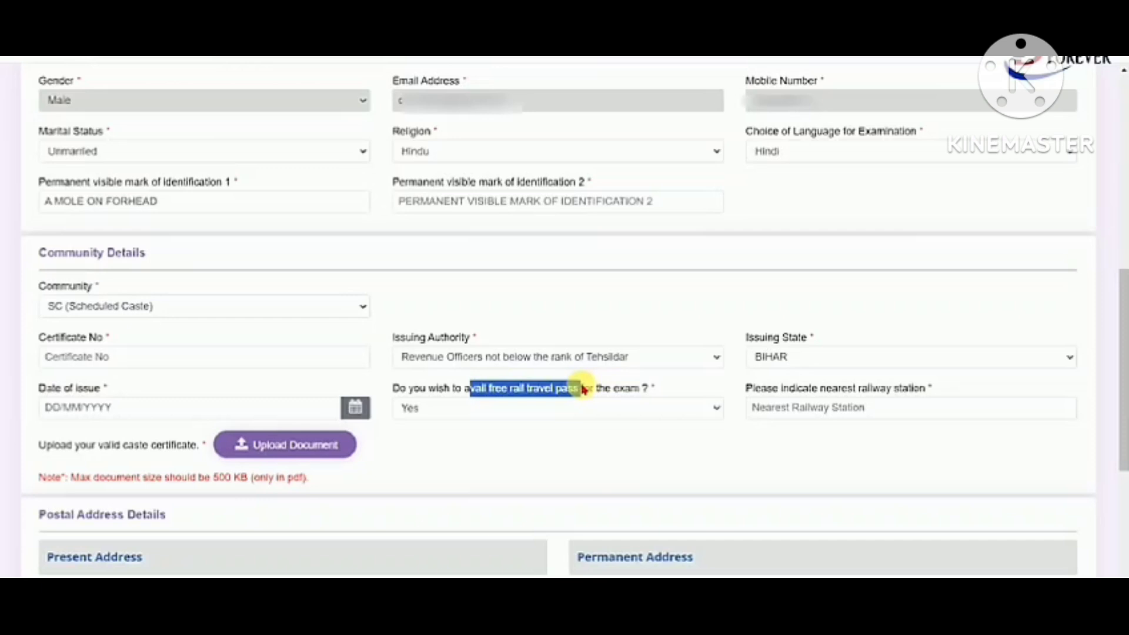
click(584, 389)
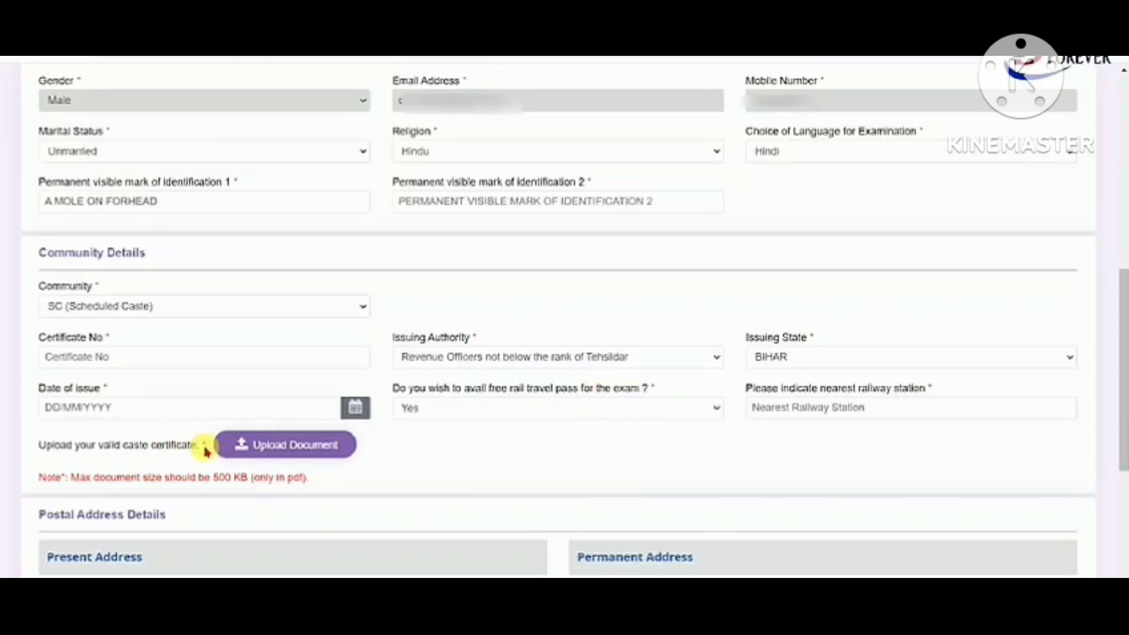
Set the community to ST (Scheduled Tribe) and agree to the information on communities eligible for reservation.
click(139, 318)
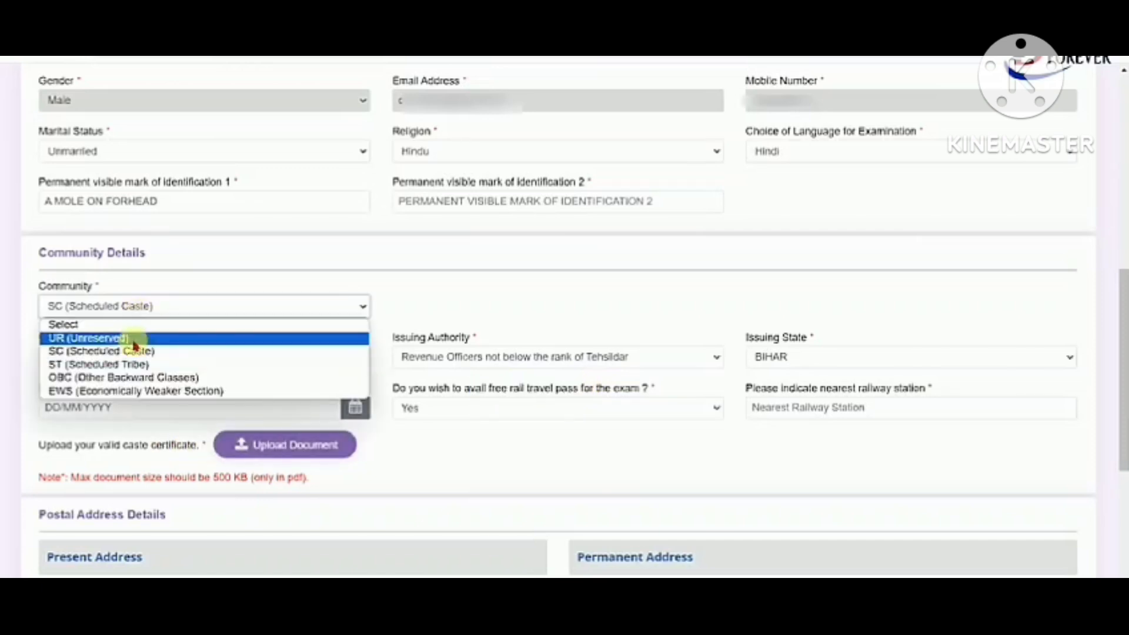
click(139, 366)
click(494, 399)
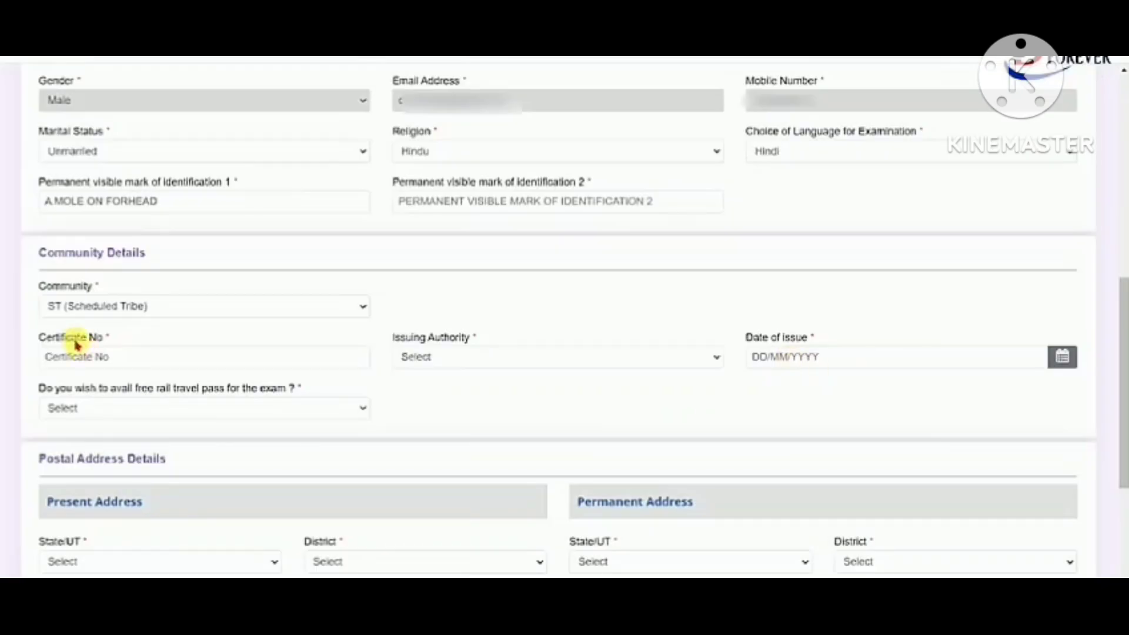
Set the community to OBC (Other Backward Classes) and agree to the information on reservation eligibility.
click(114, 305)
click(106, 379)
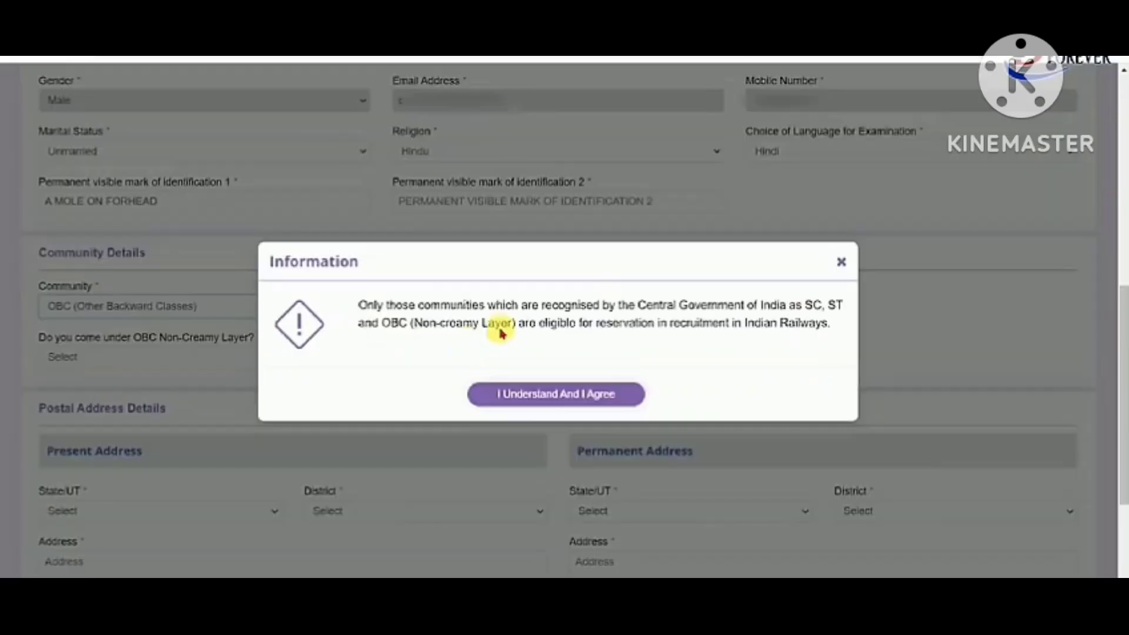
drag(409, 324, 522, 331)
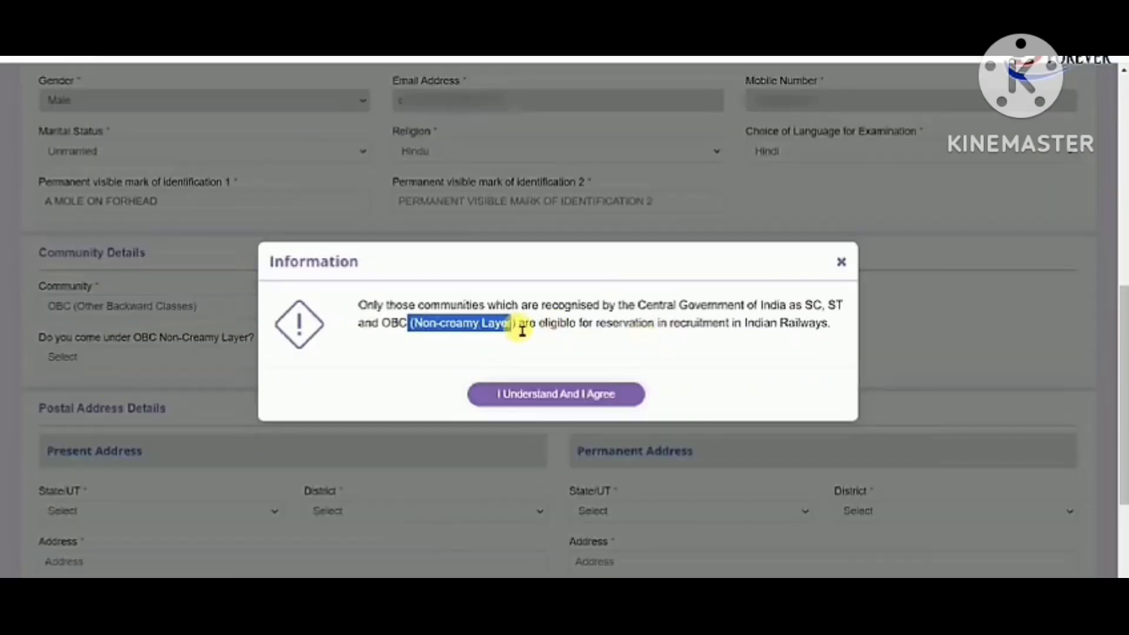
click(529, 395)
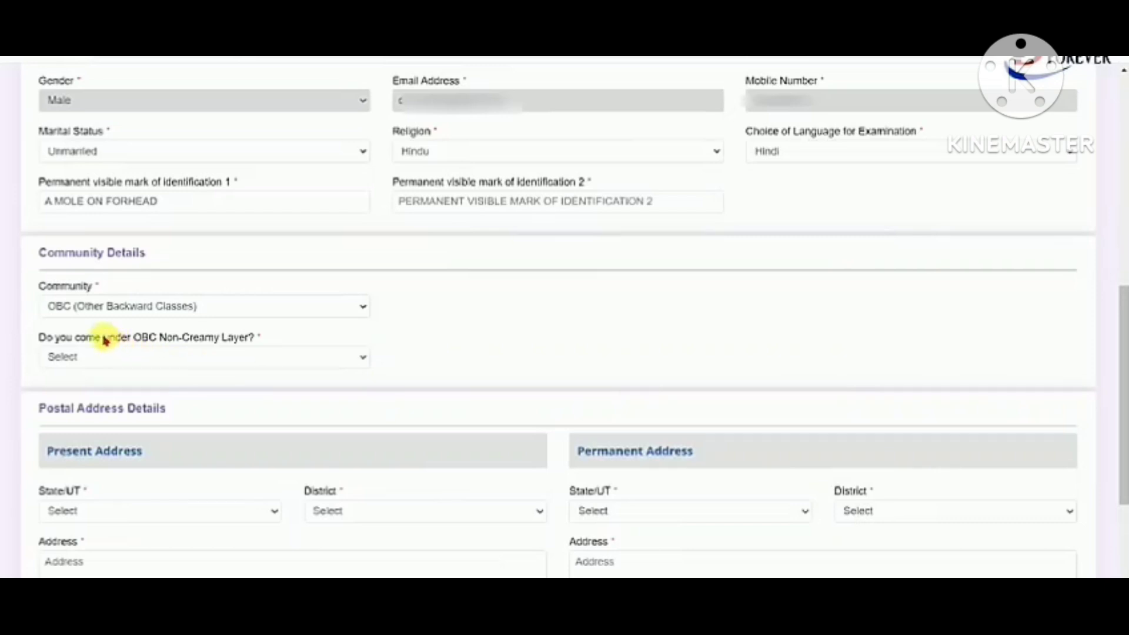
Answer Yes to coming under the OBC Non-Creamy Layer and agree to the related information.
drag(80, 337, 136, 340)
click(136, 340)
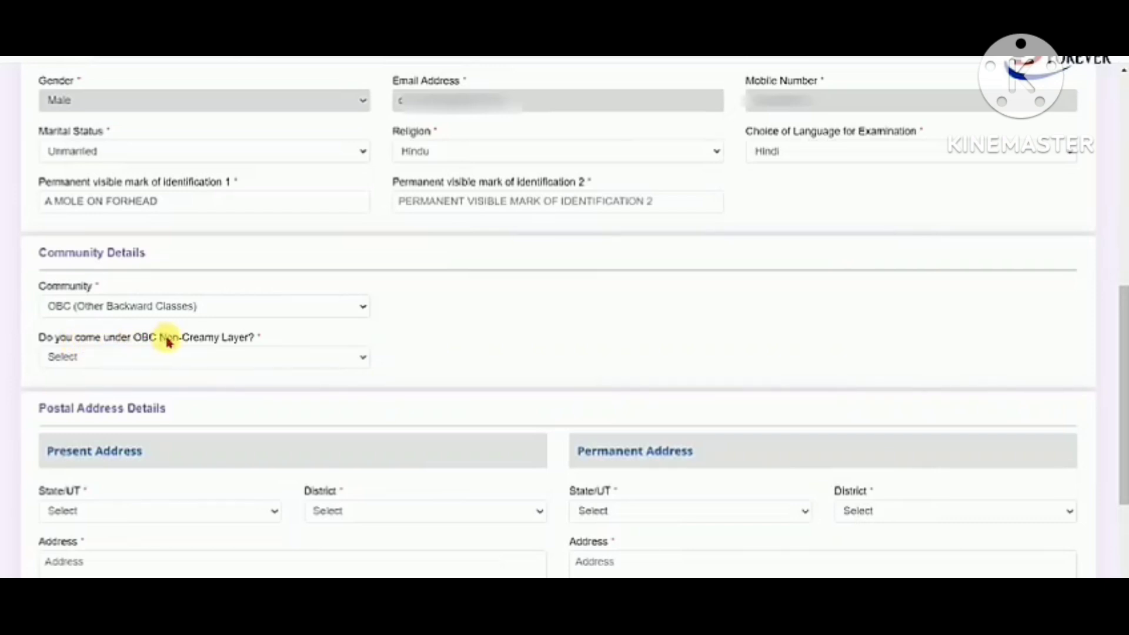
click(182, 356)
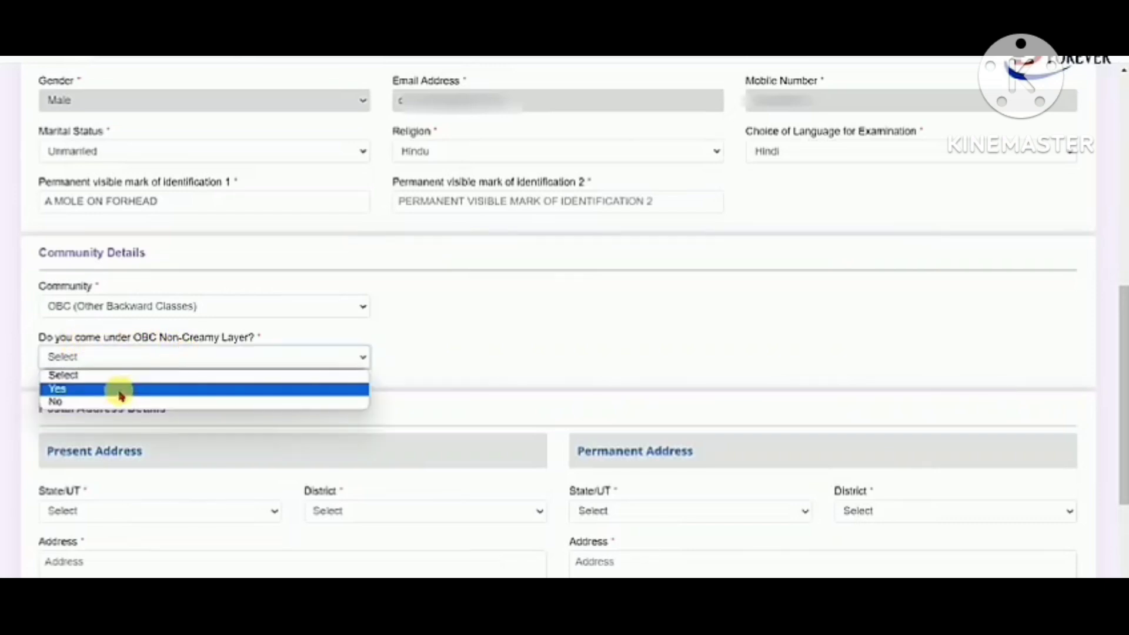
click(119, 390)
click(580, 407)
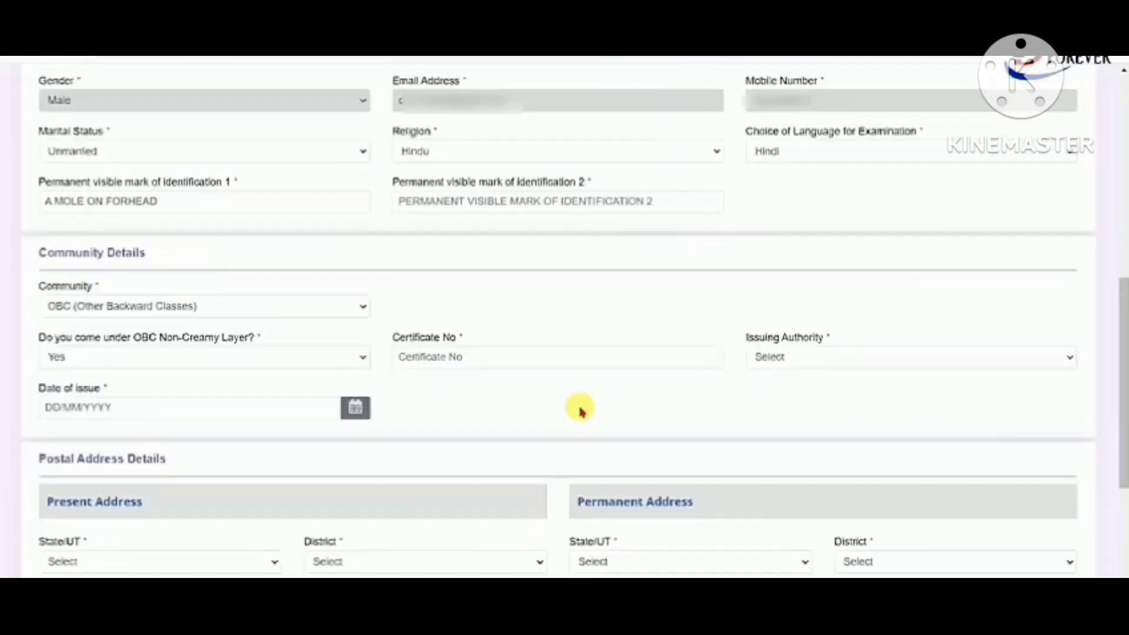
Set the OBC certificate's issuing authority to Taluka Magistrate and its issuing state to Bihar.
click(481, 366)
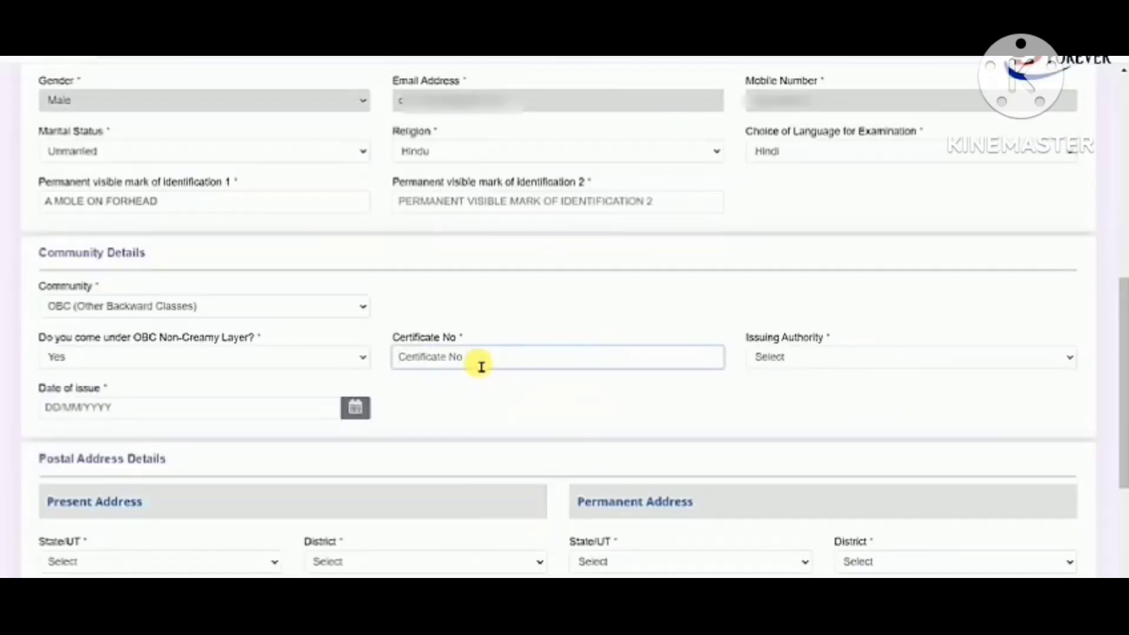
click(820, 355)
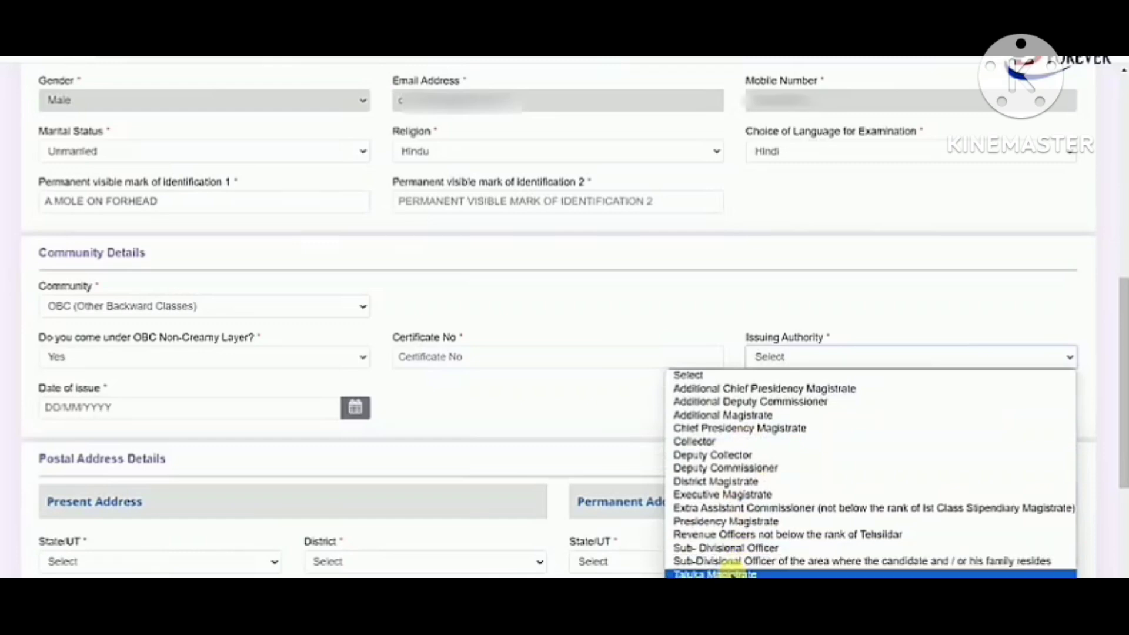
click(727, 569)
click(141, 409)
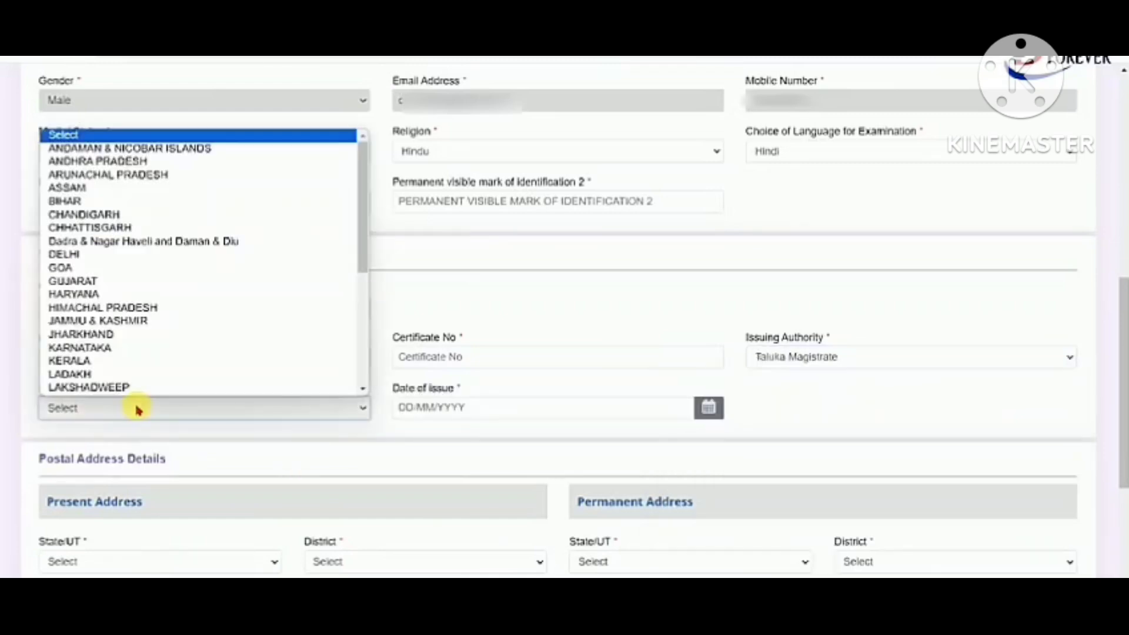
click(85, 200)
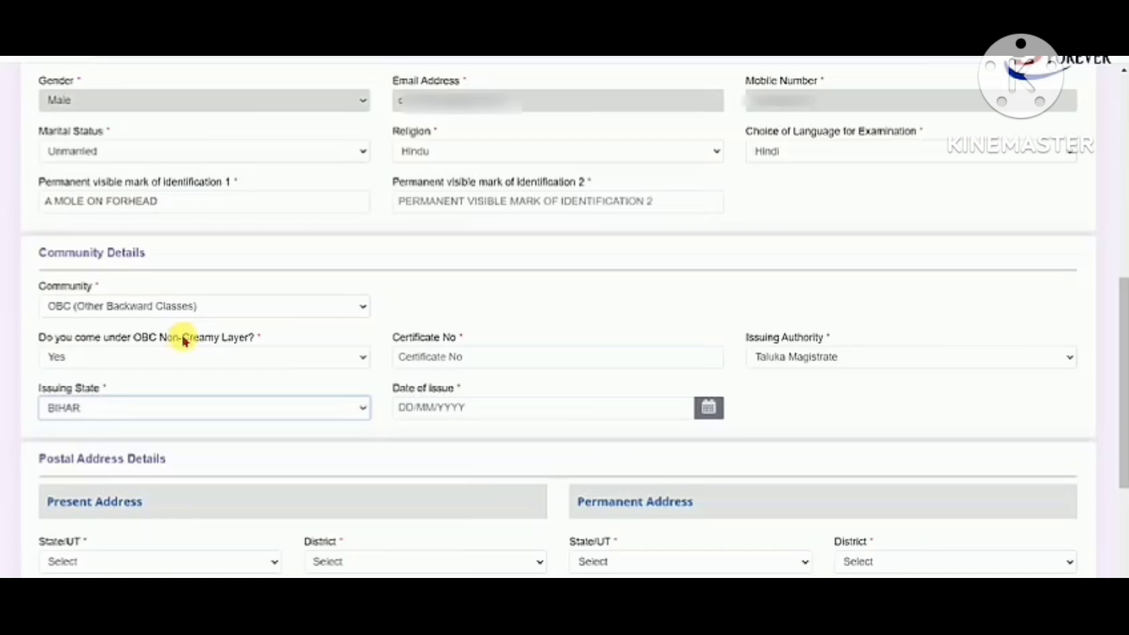
Change the OBC Non-Creamy Layer answer to No and agree to OBC creamy layer applicants being treated as UR.
drag(158, 337, 238, 337)
click(164, 363)
click(94, 389)
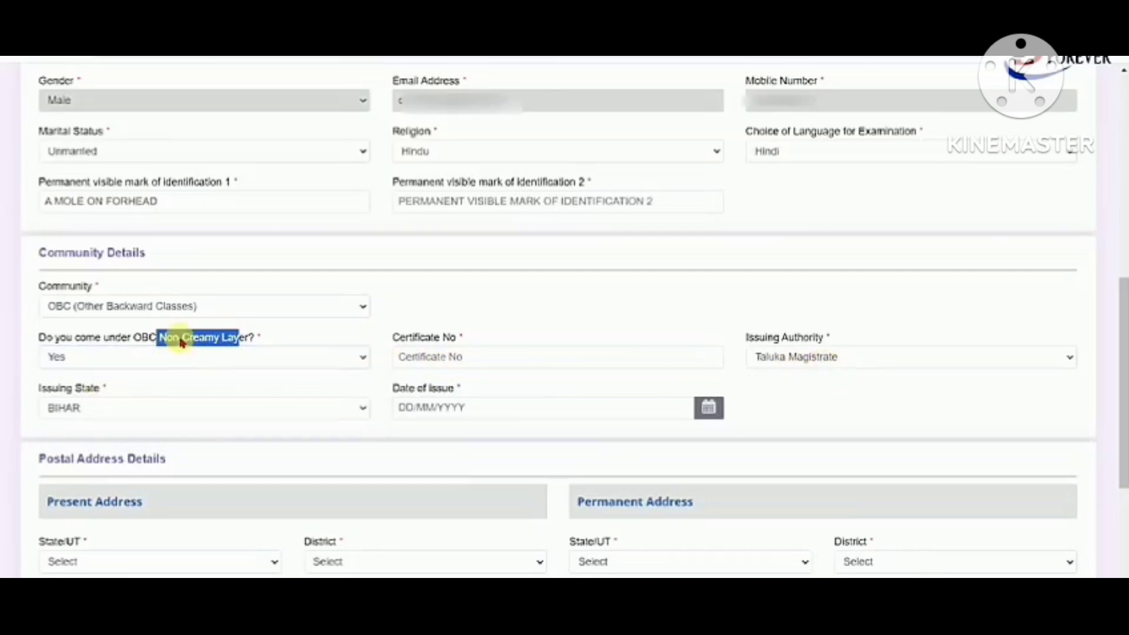
click(314, 330)
click(86, 400)
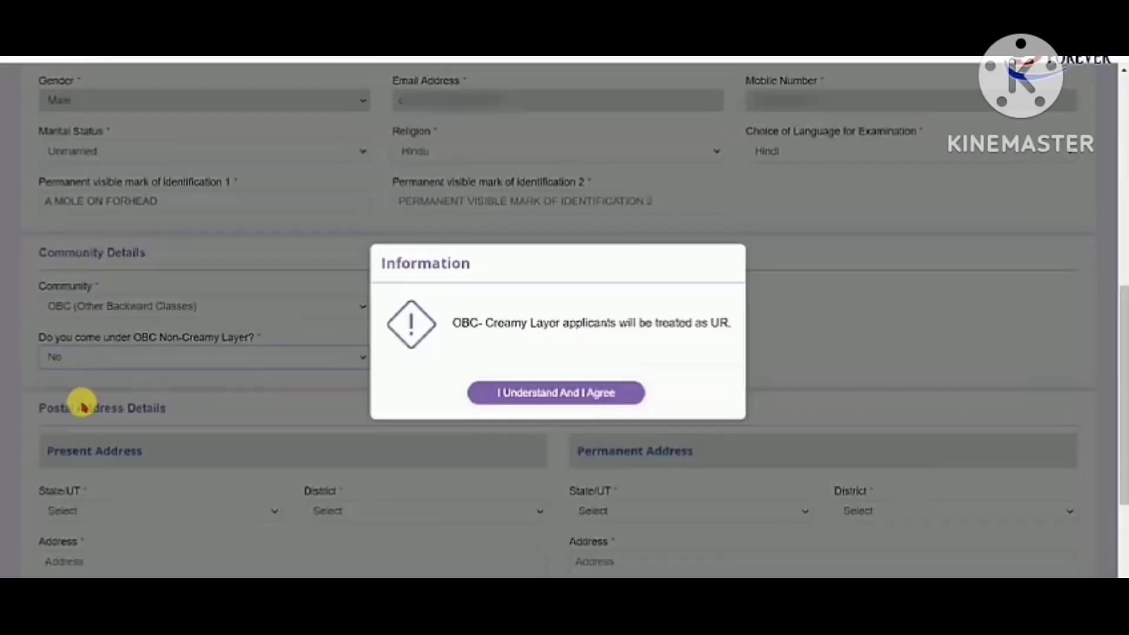
key(Return)
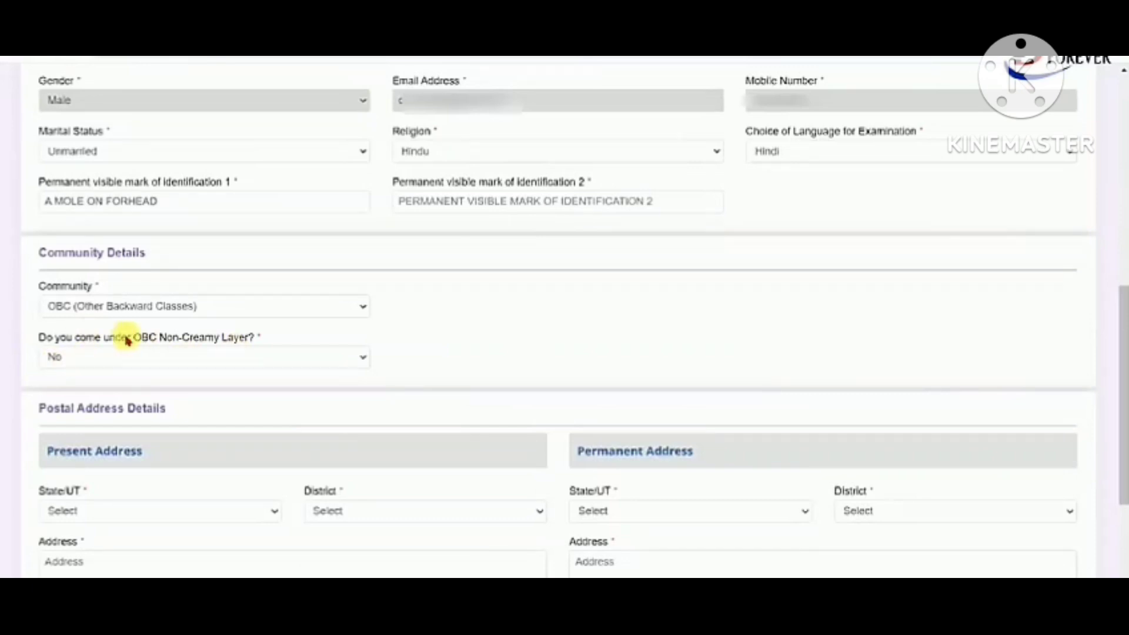
Switch the OBC Non-Creamy Layer answer back to Yes and accept the information shown.
click(156, 358)
click(97, 397)
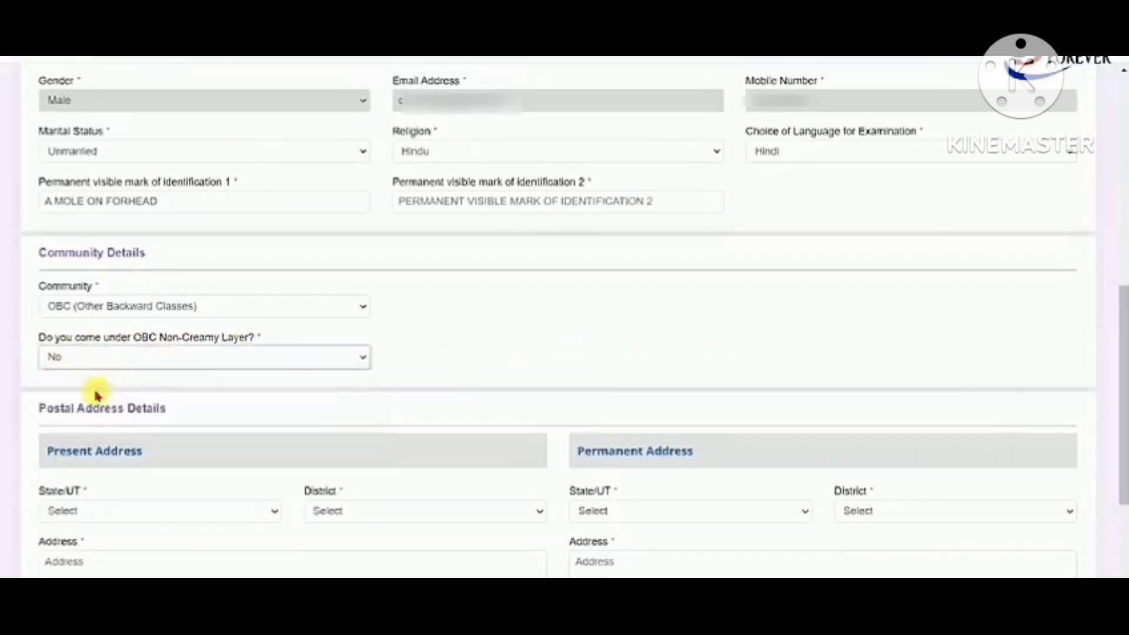
click(529, 402)
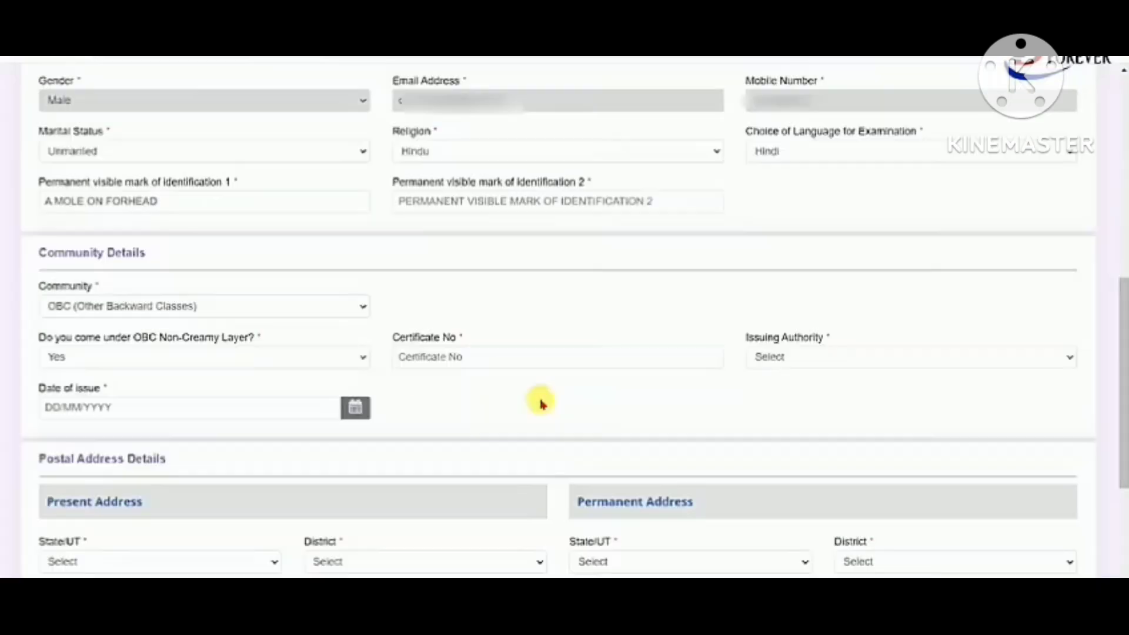
Set the community to EWS (Economically Weaker Section) and look over its certificate number, issuing authority and date of issue fields.
click(99, 314)
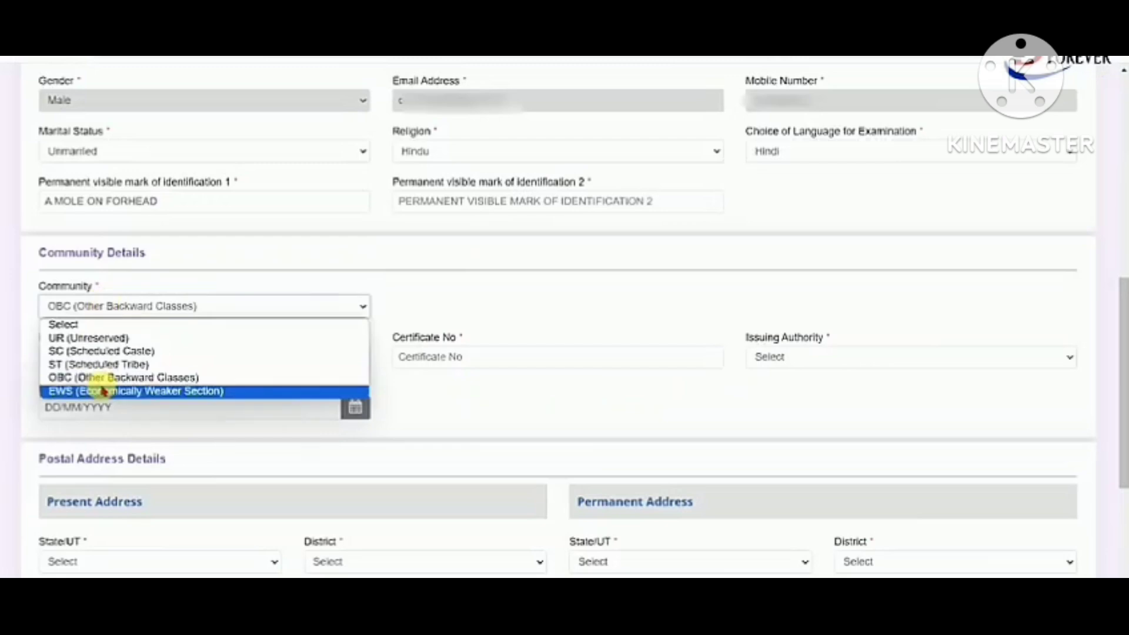
click(100, 391)
click(563, 413)
click(143, 360)
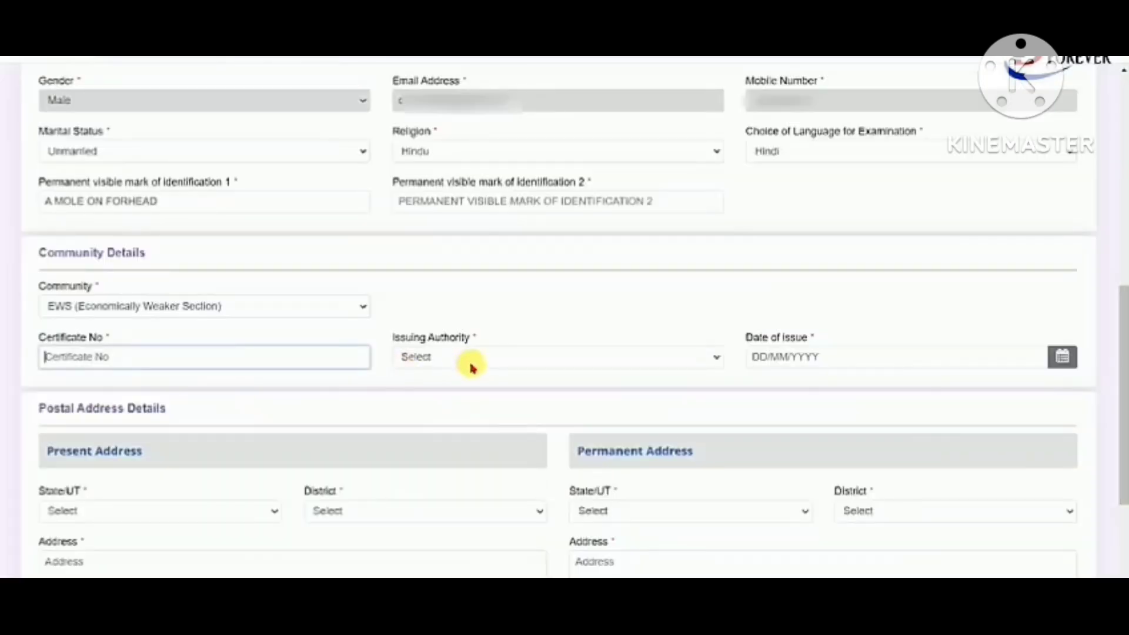
click(468, 357)
mouse_move(801, 340)
mouse_down()
mouse_move(774, 346)
mouse_move(789, 345)
mouse_up()
click(787, 345)
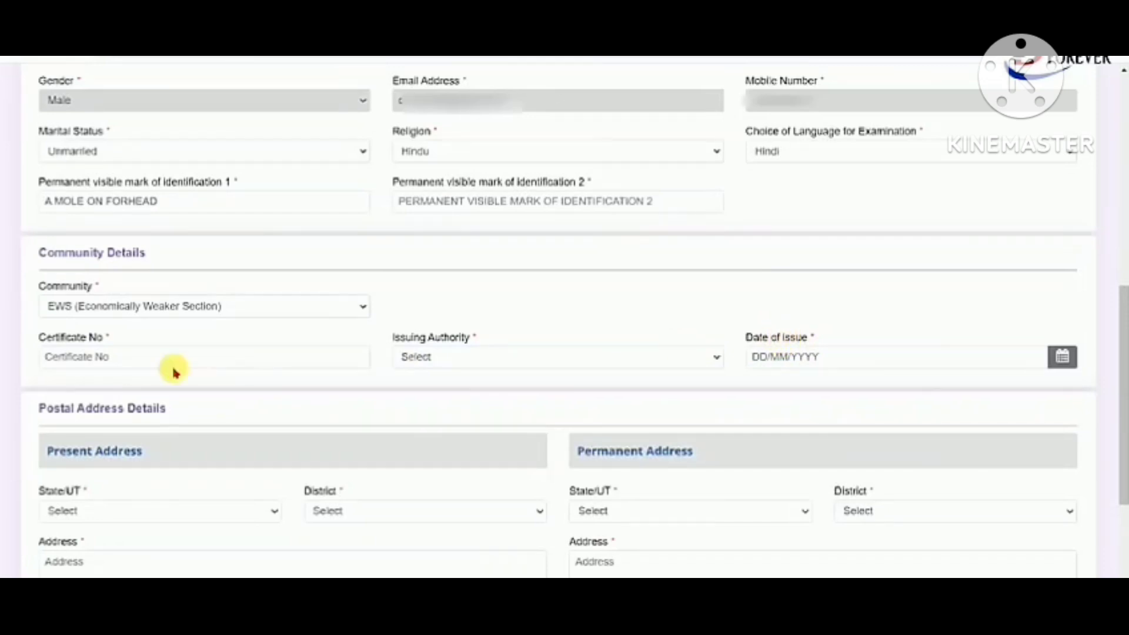
Set the present address's state to Bihar and its district to Gopalganj in the postal address details.
scroll(140, 356, down, 3)
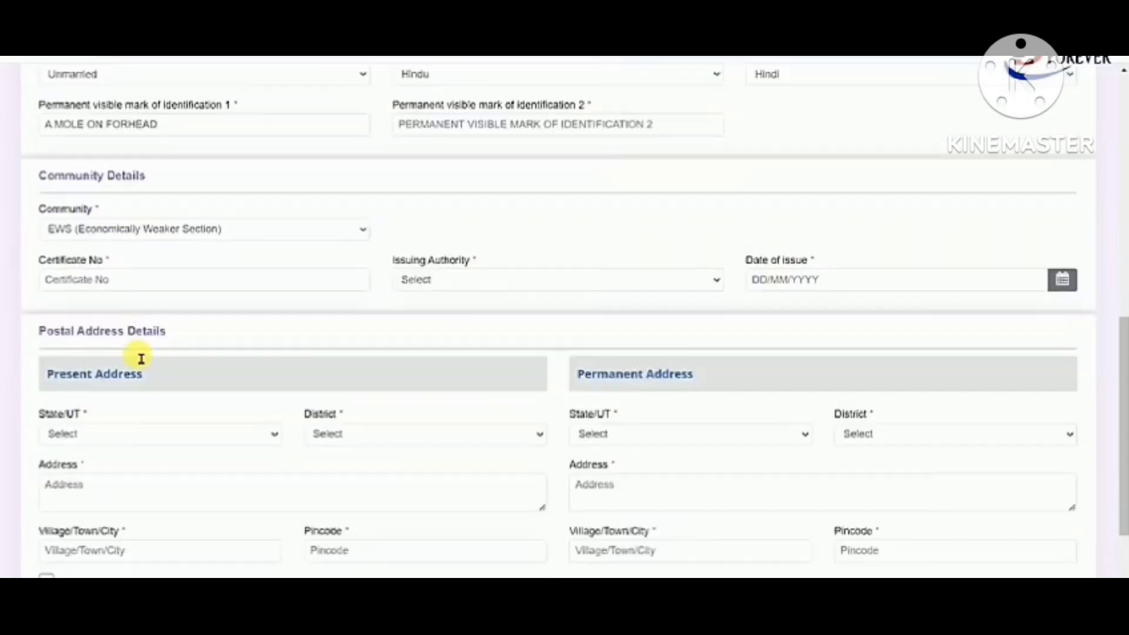
drag(76, 209, 161, 212)
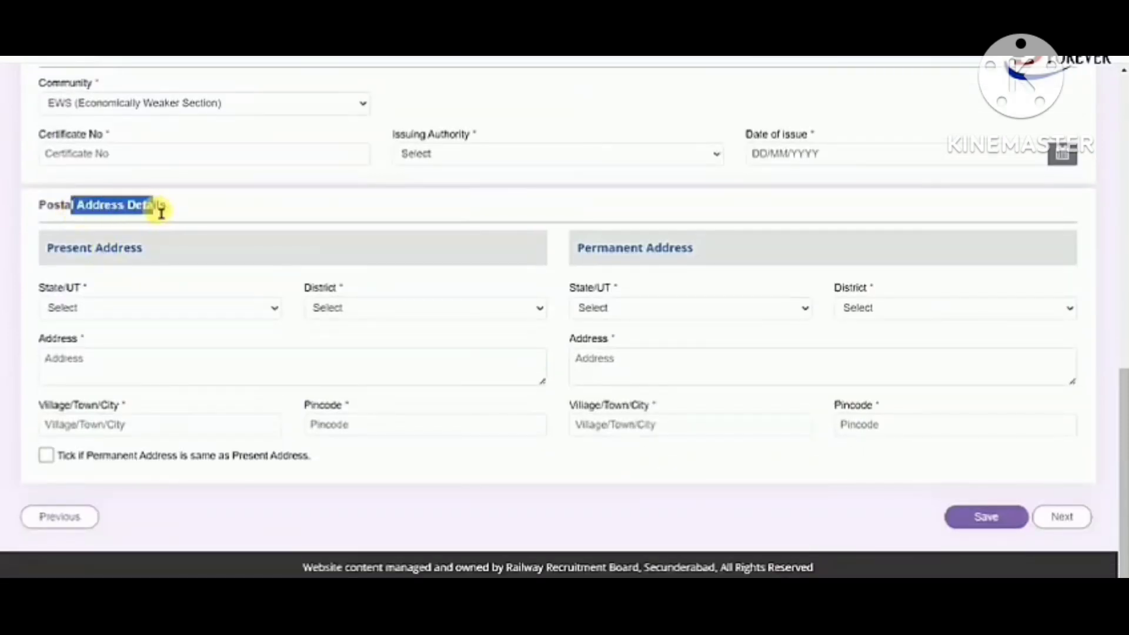
drag(85, 210, 167, 207)
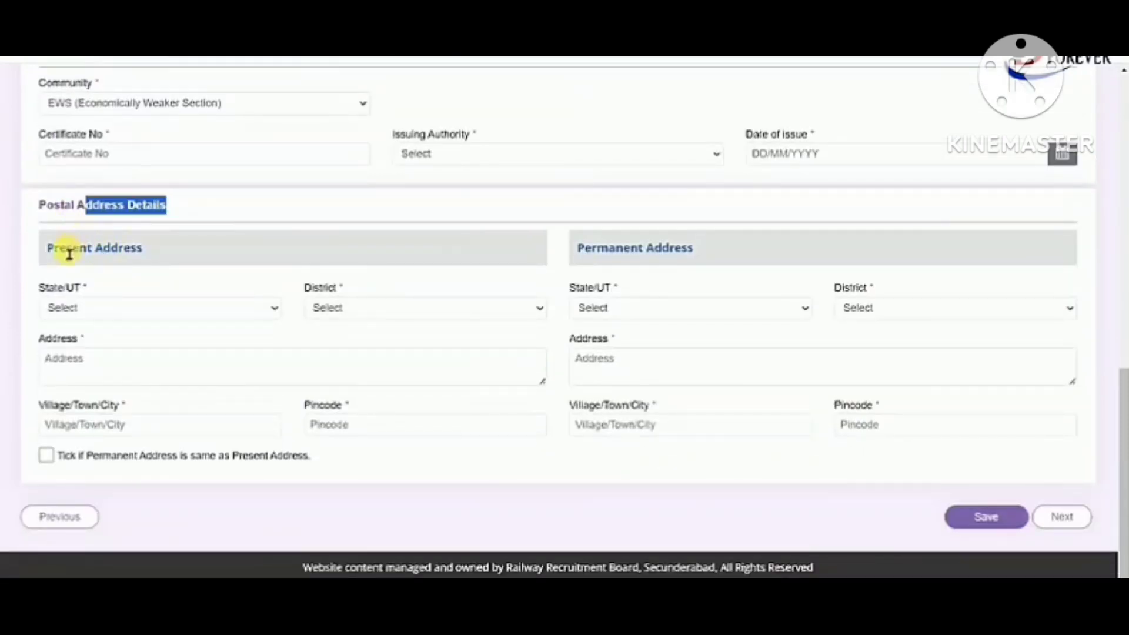
drag(61, 247, 94, 292)
click(86, 305)
click(86, 390)
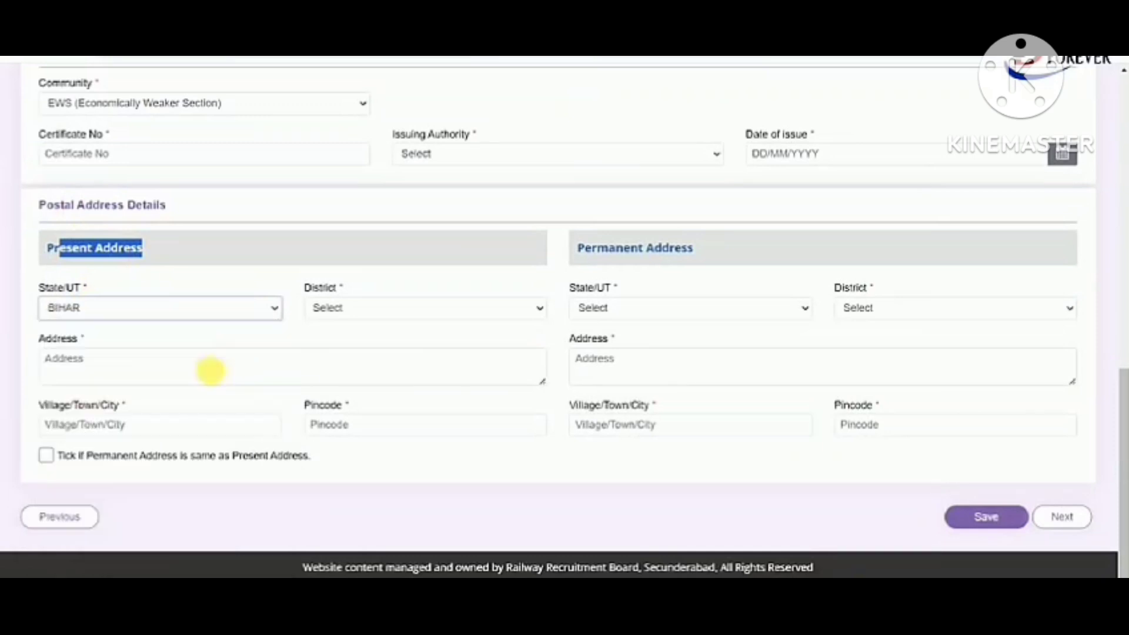
click(364, 307)
click(353, 472)
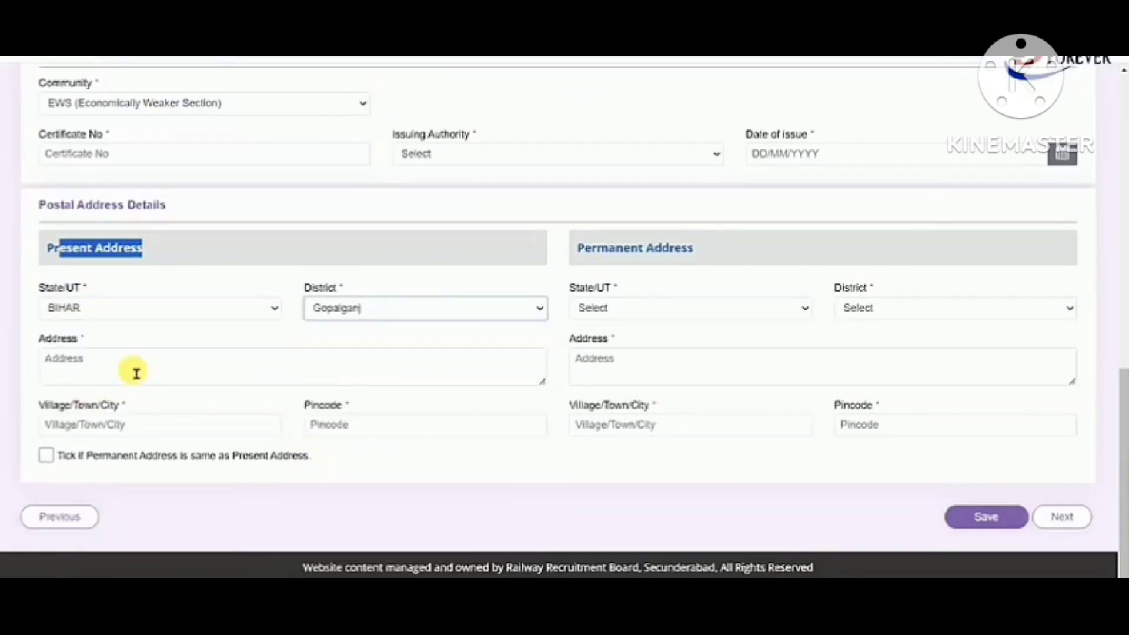
Look over the present address, village/town/city and pincode fields and the permanent address section.
click(136, 373)
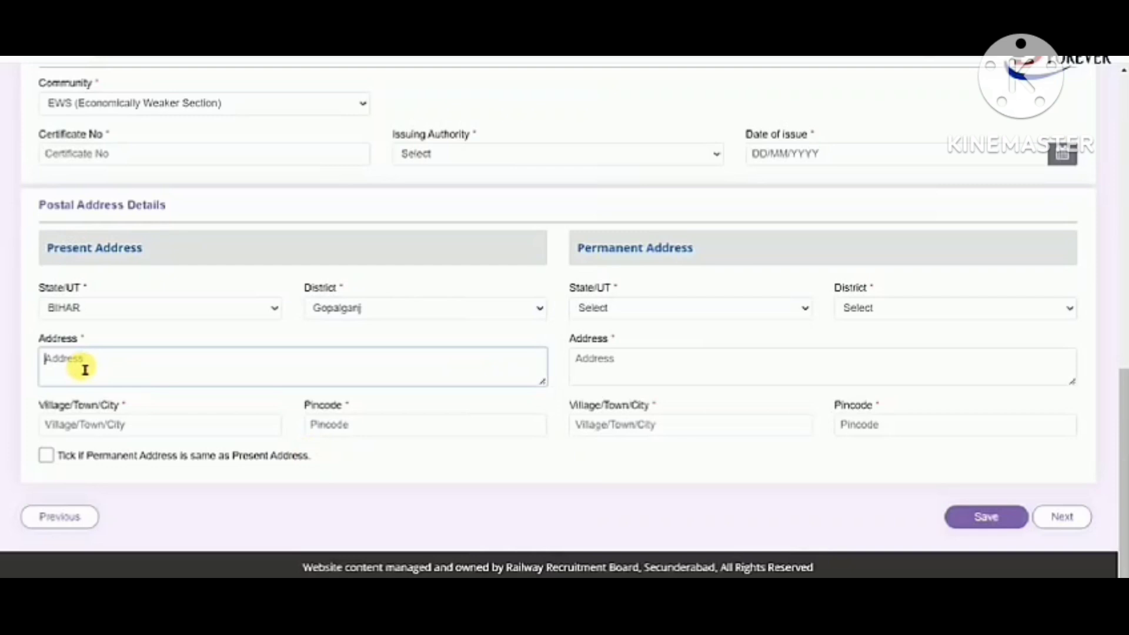
click(98, 430)
click(374, 435)
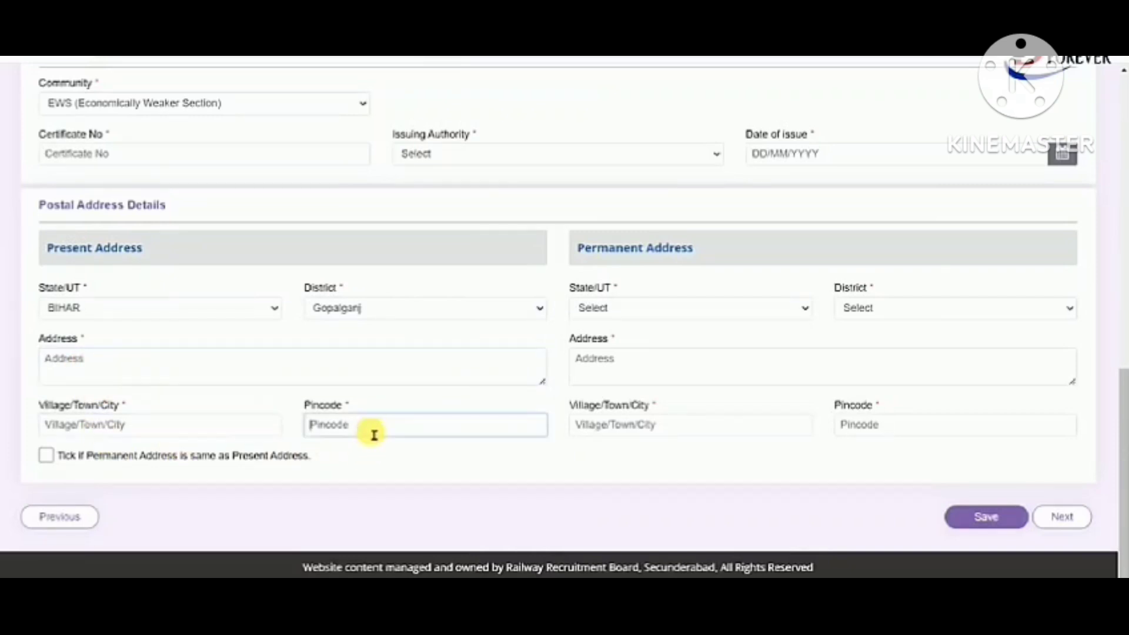
drag(596, 258, 701, 254)
click(700, 254)
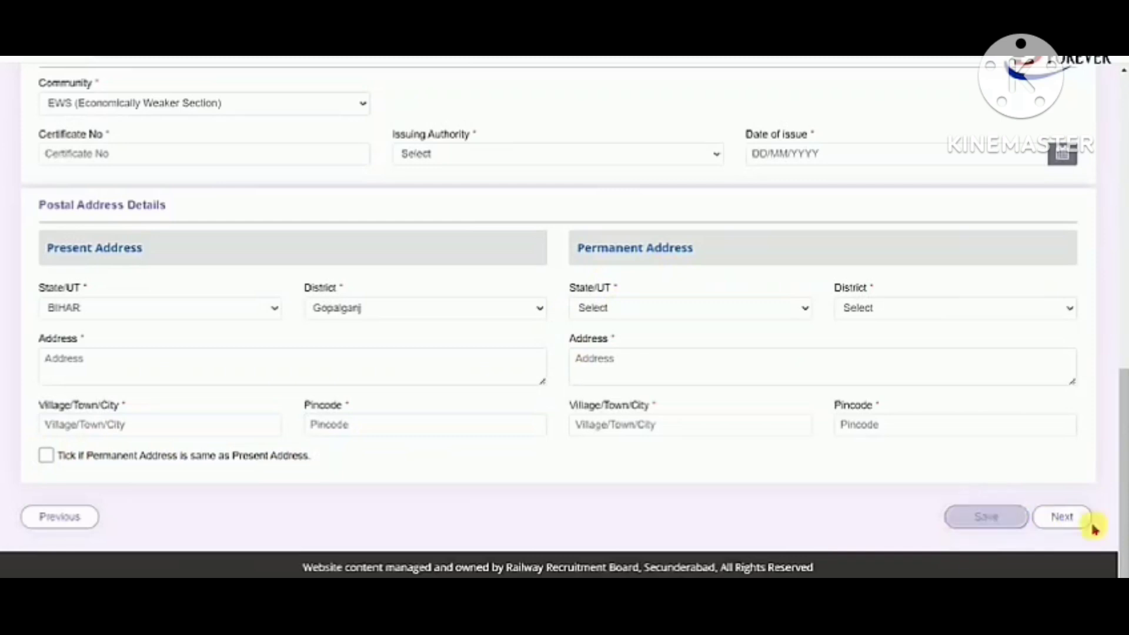
Continue to the Other Details page and answer Yes to being an Ex-Serviceman.
click(1066, 517)
scroll(459, 493, down, 1)
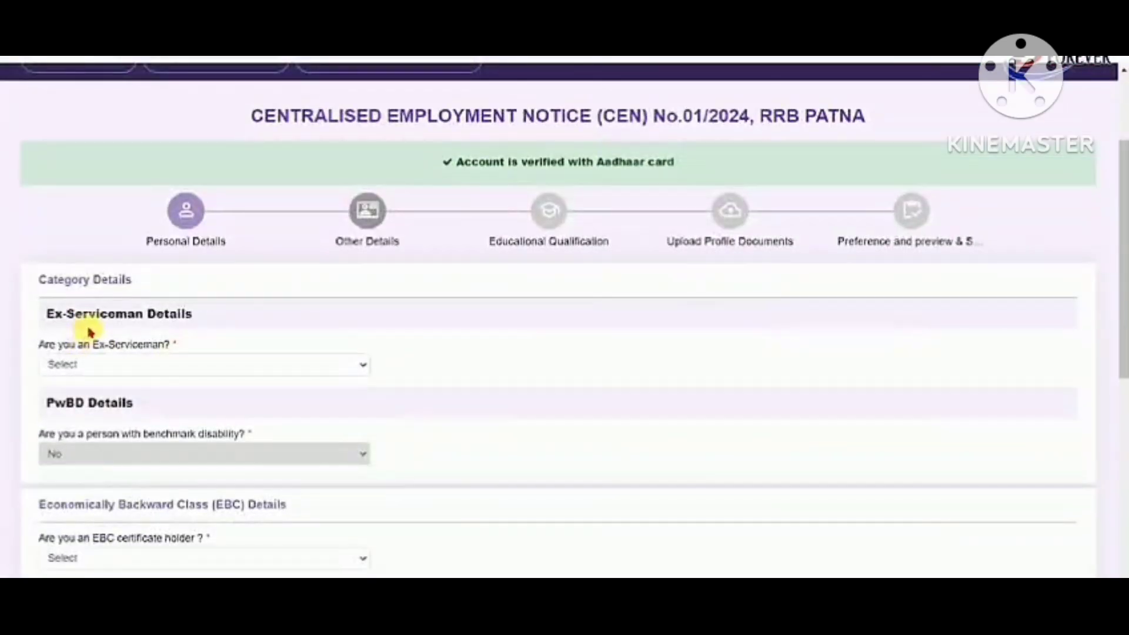
drag(75, 319, 173, 319)
scroll(172, 324, down, 3)
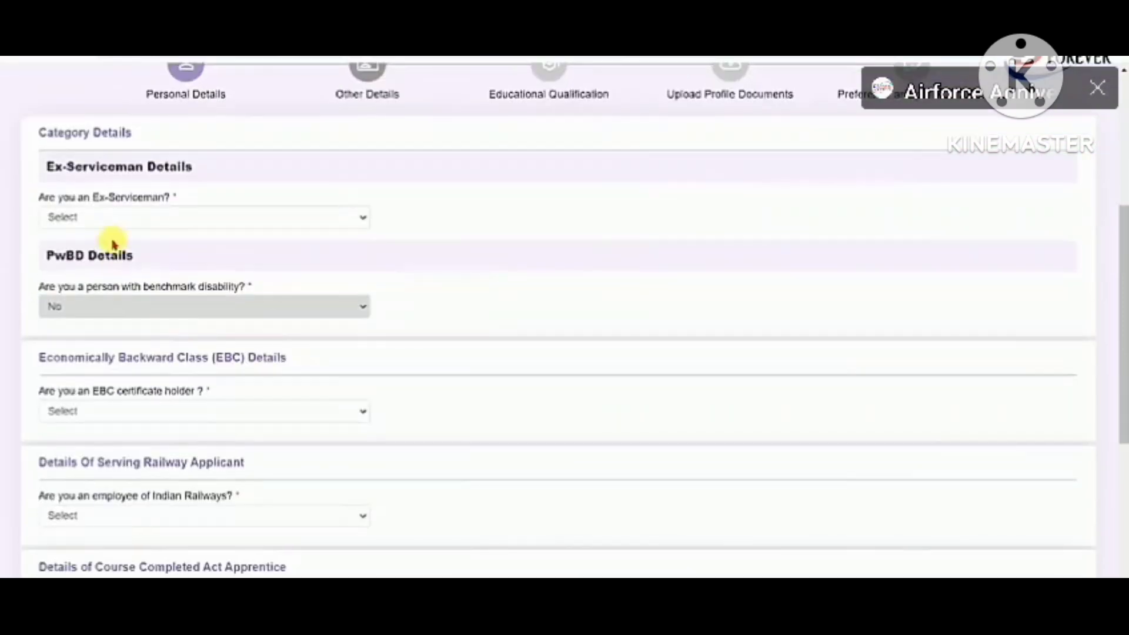
click(89, 217)
click(81, 247)
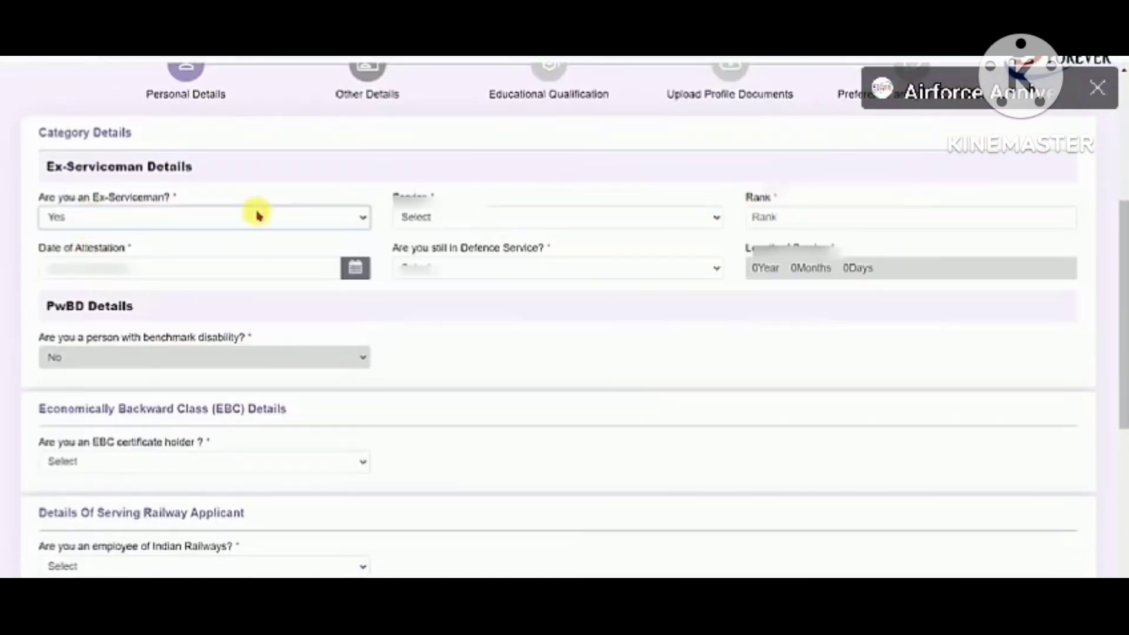
Change the Ex-Serviceman answer to No and look over the Economically Backward Class (EBC) details section.
click(227, 218)
click(102, 265)
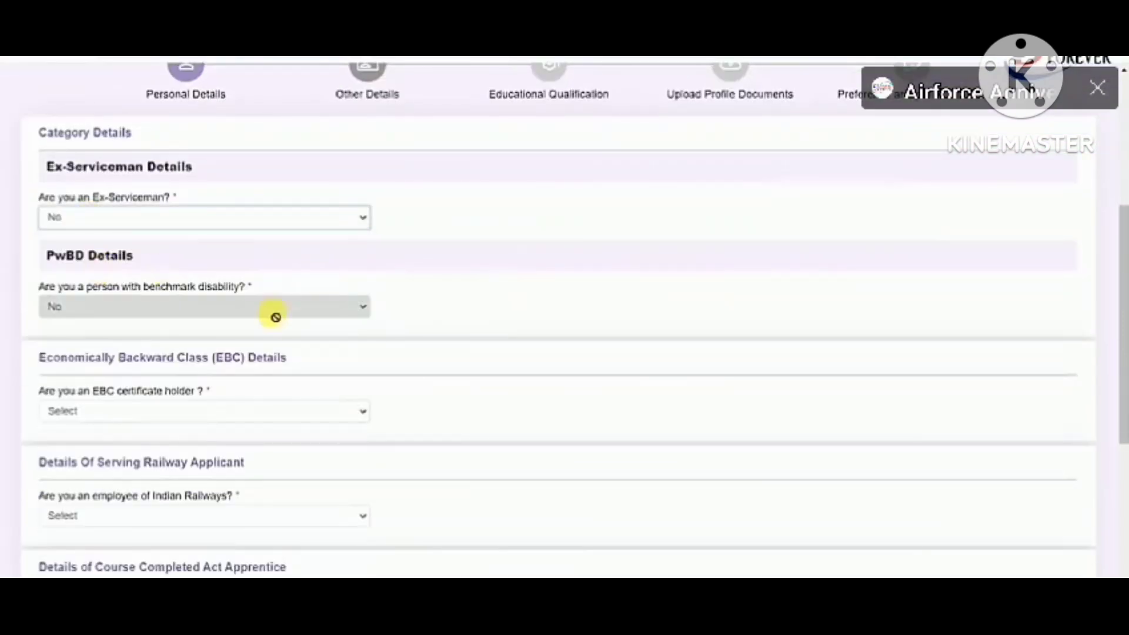
scroll(282, 321, down, 2)
drag(126, 290, 245, 289)
click(248, 289)
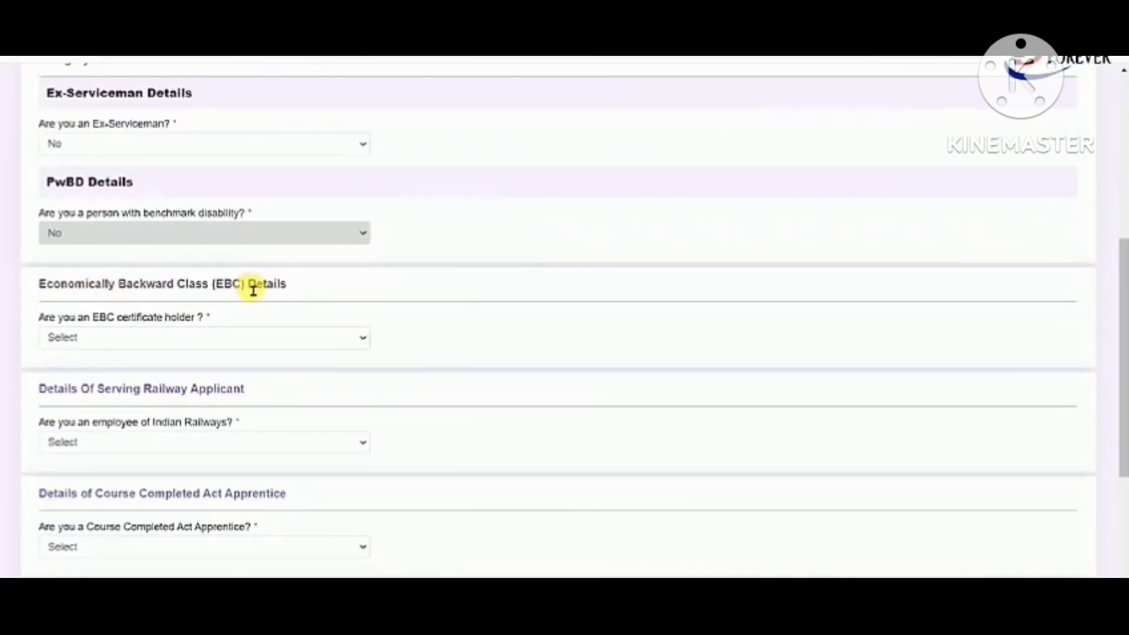
Answer Yes to holding an EBC certificate, agree to the information notice and view the fee concession options.
click(121, 338)
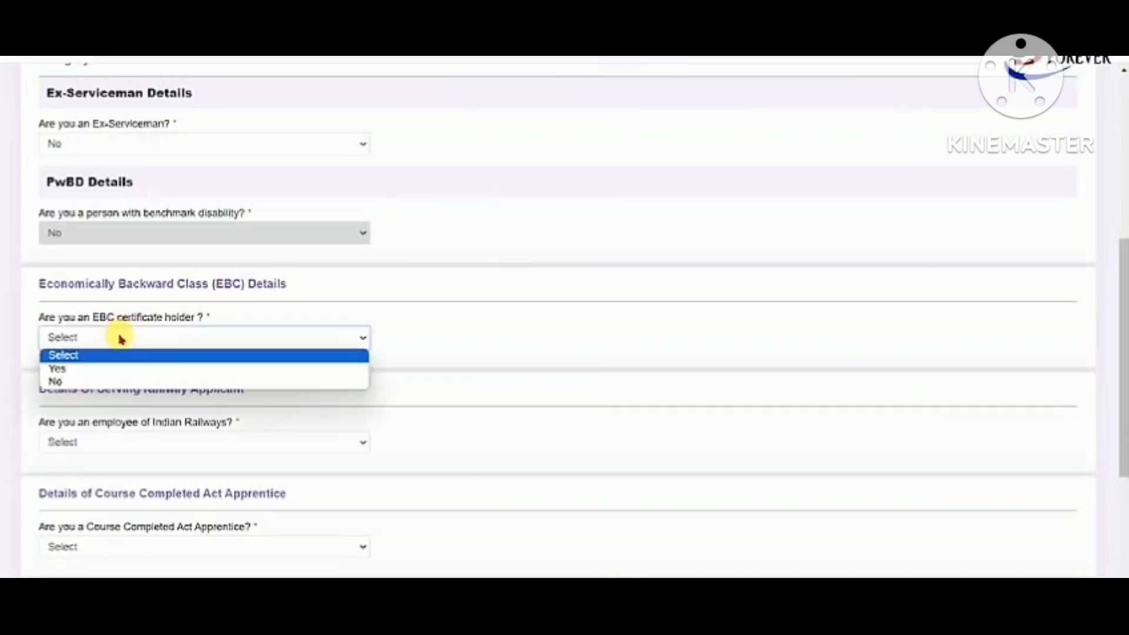
click(118, 335)
click(158, 338)
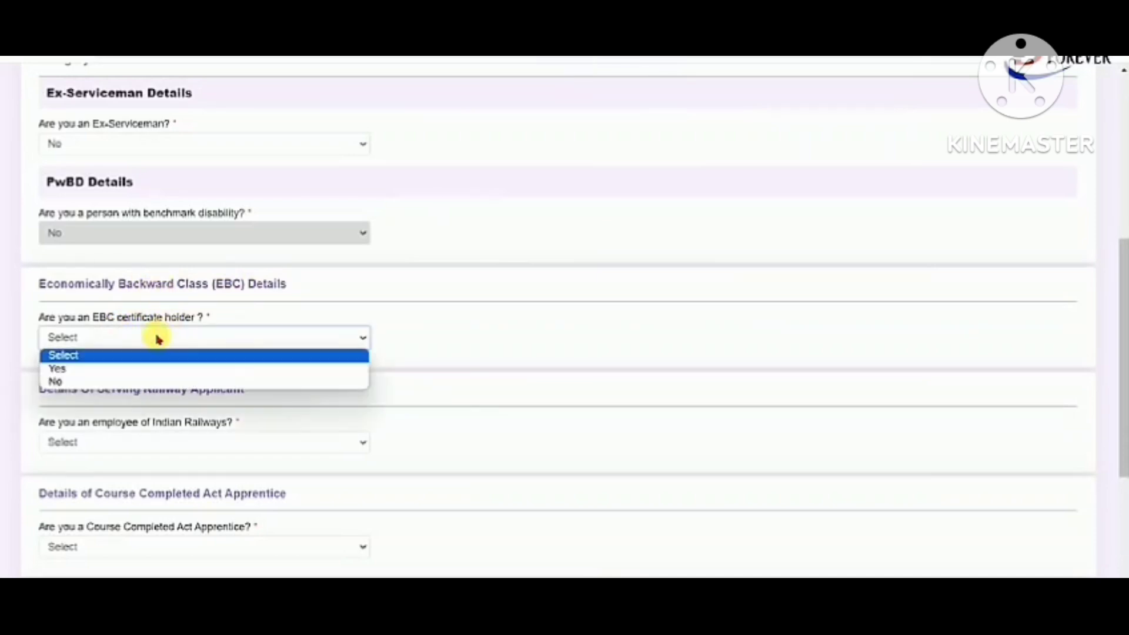
click(112, 370)
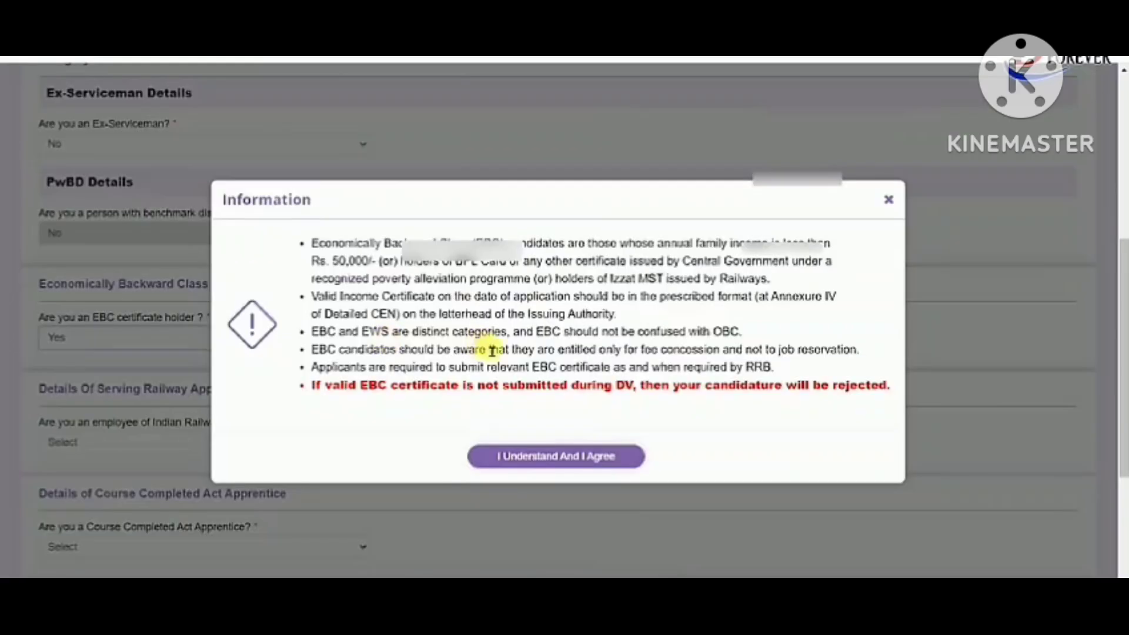
click(511, 454)
click(493, 340)
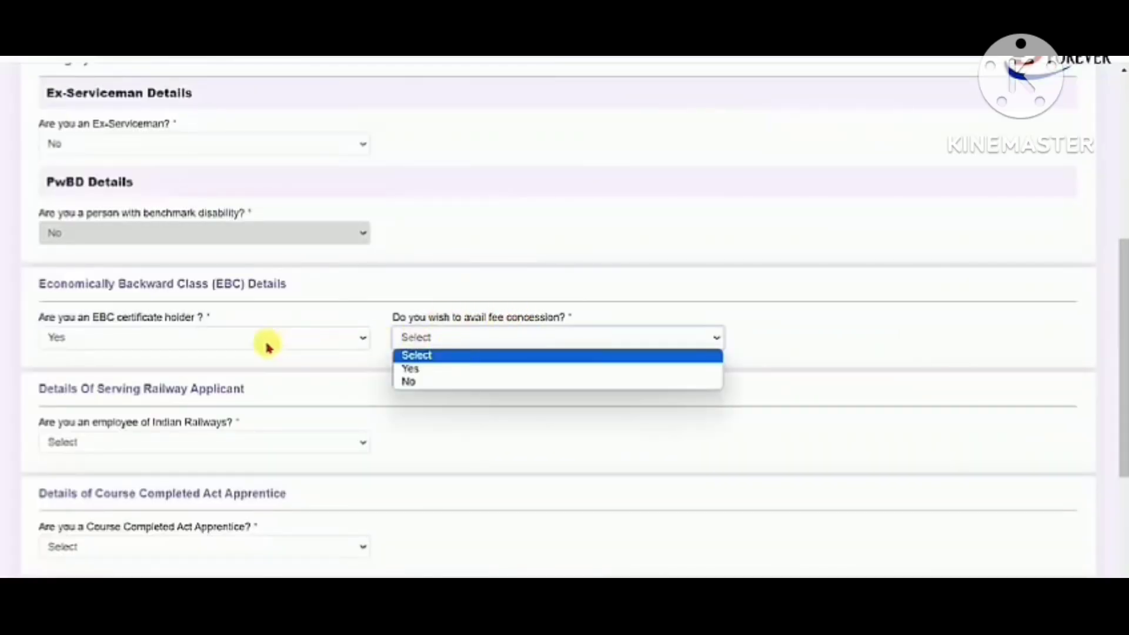
Change the EBC certificate holder answer to No and look over the Serving Railway Applicant section.
click(146, 334)
click(153, 381)
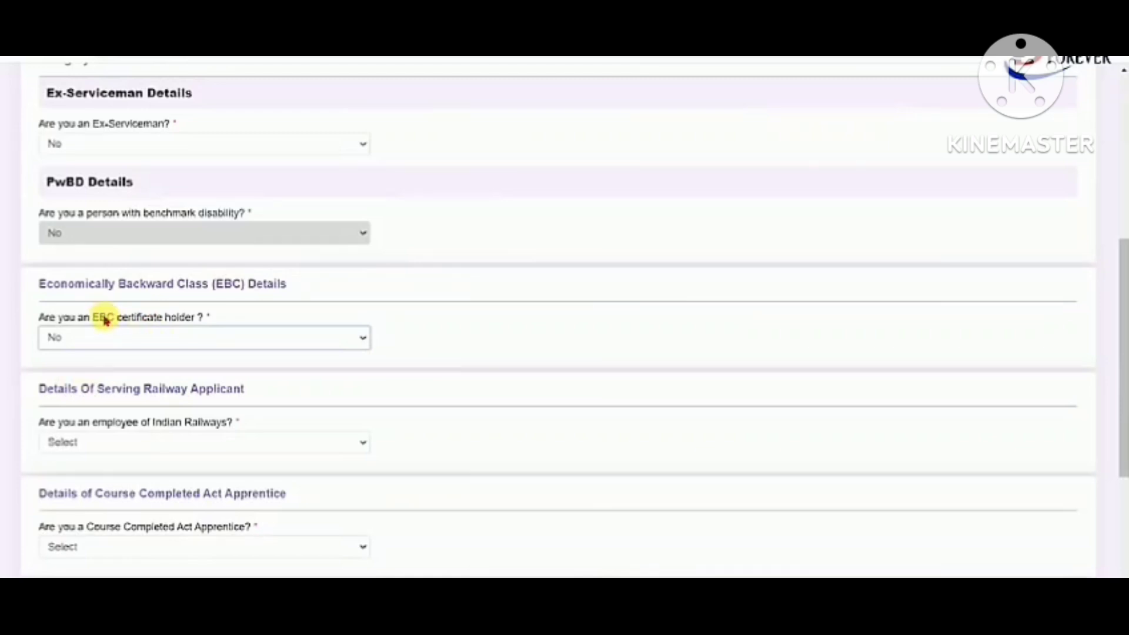
scroll(171, 343, down, 3)
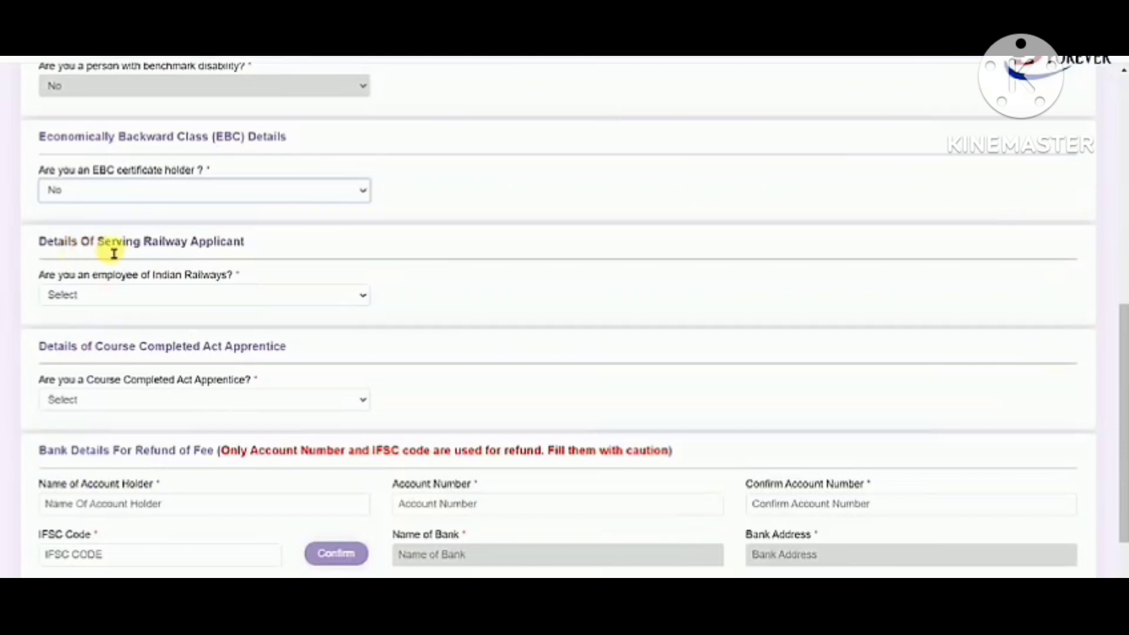
drag(107, 253, 232, 247)
click(232, 247)
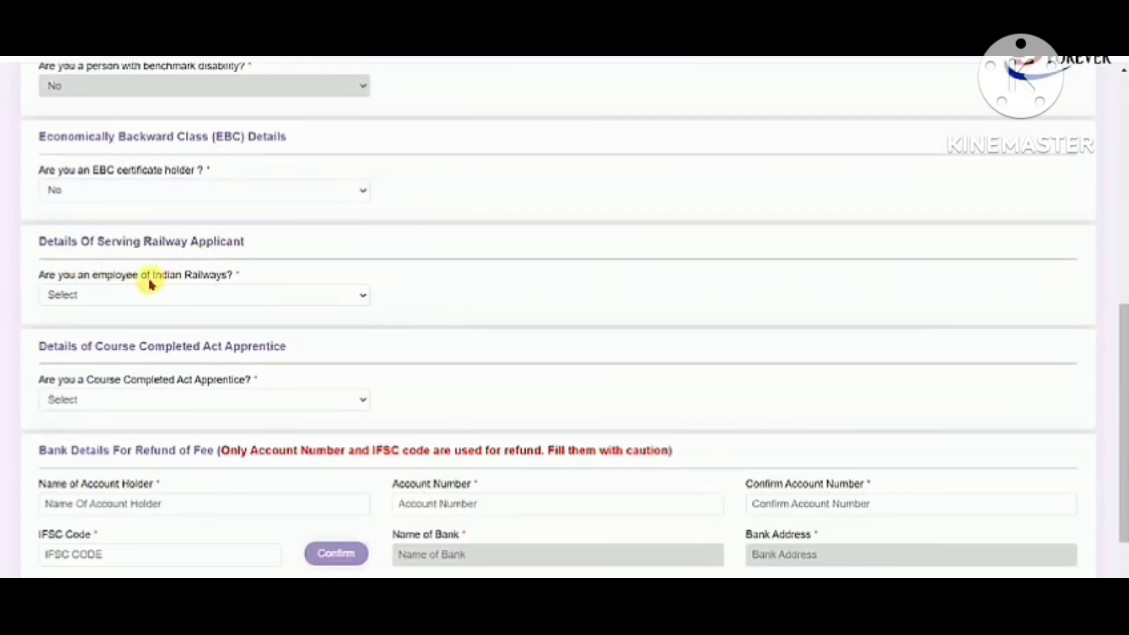
Answer Yes to being an Indian Railways employee and to still working, and look over the NOC options.
click(129, 297)
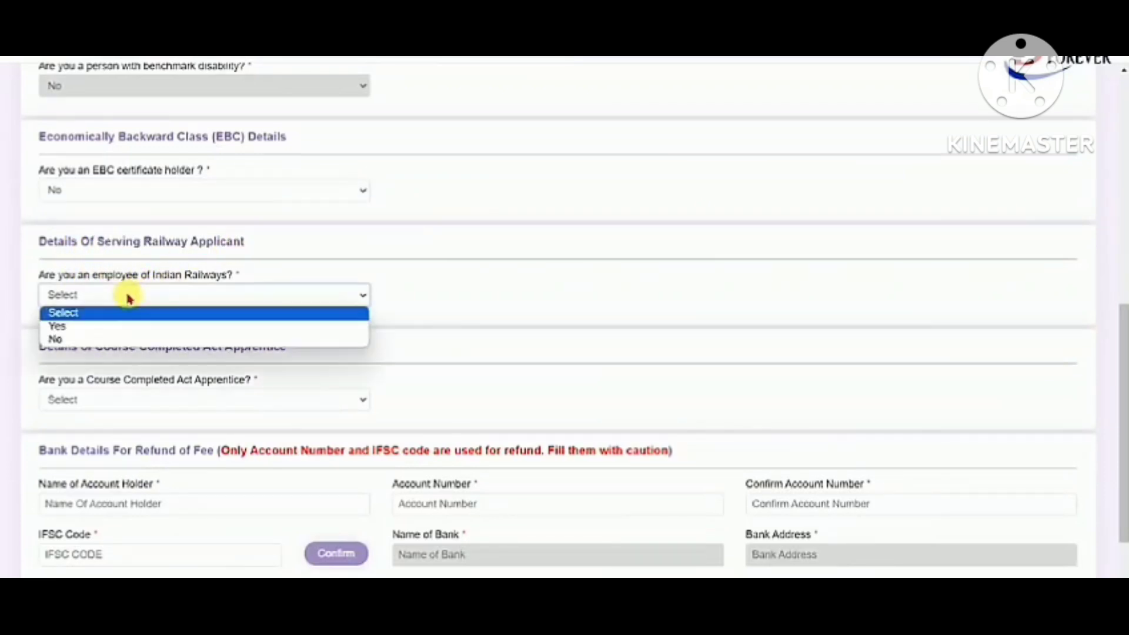
click(111, 330)
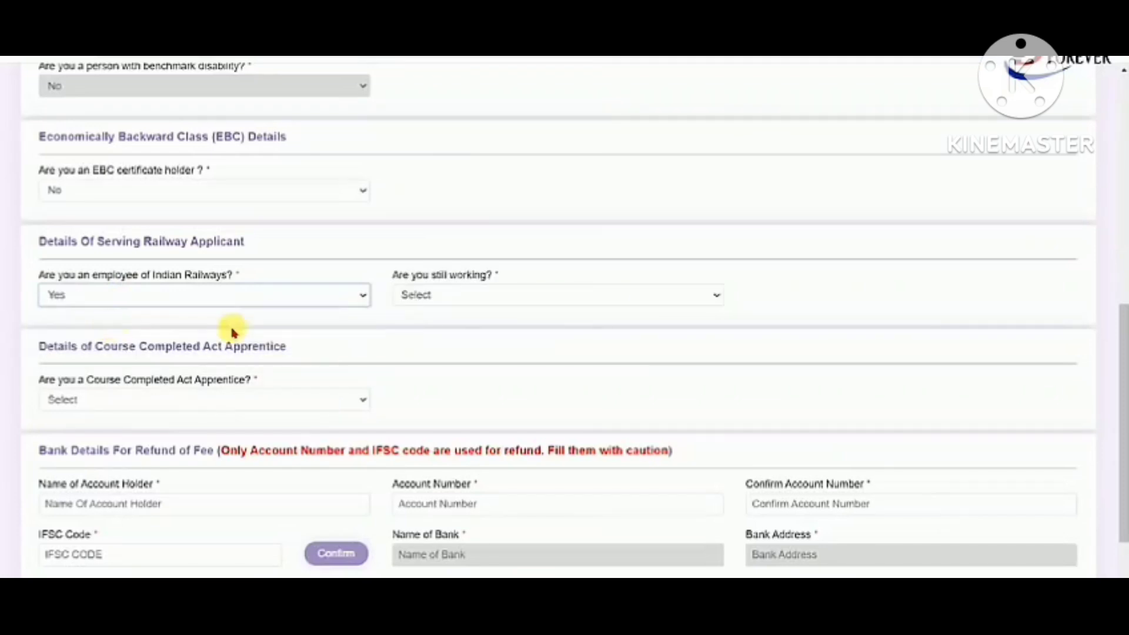
click(414, 294)
click(422, 328)
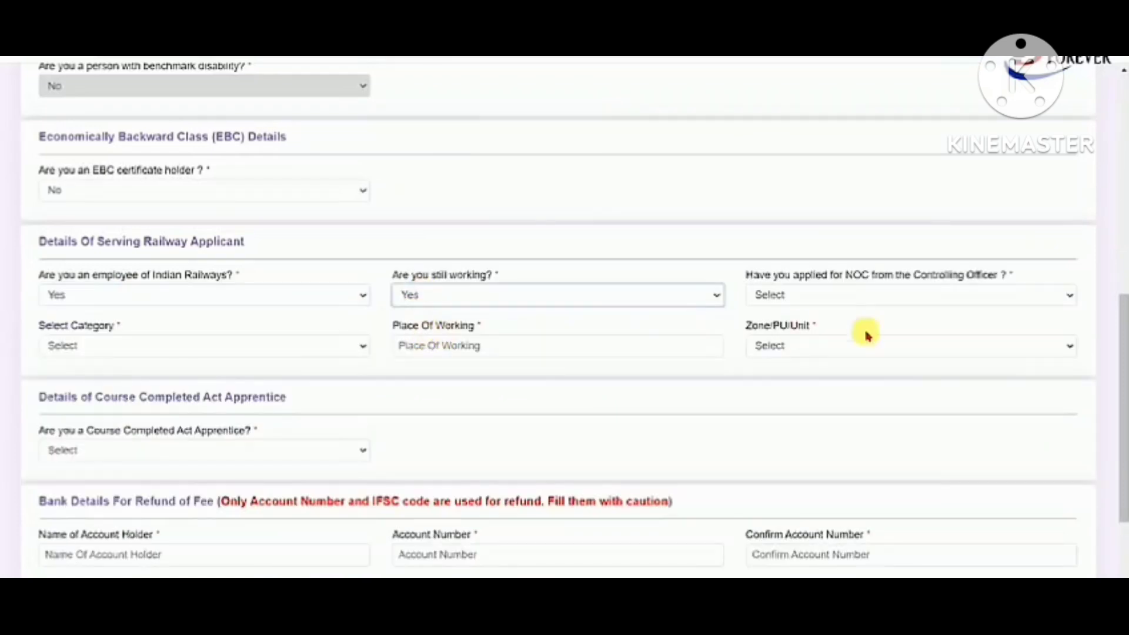
click(846, 297)
click(871, 400)
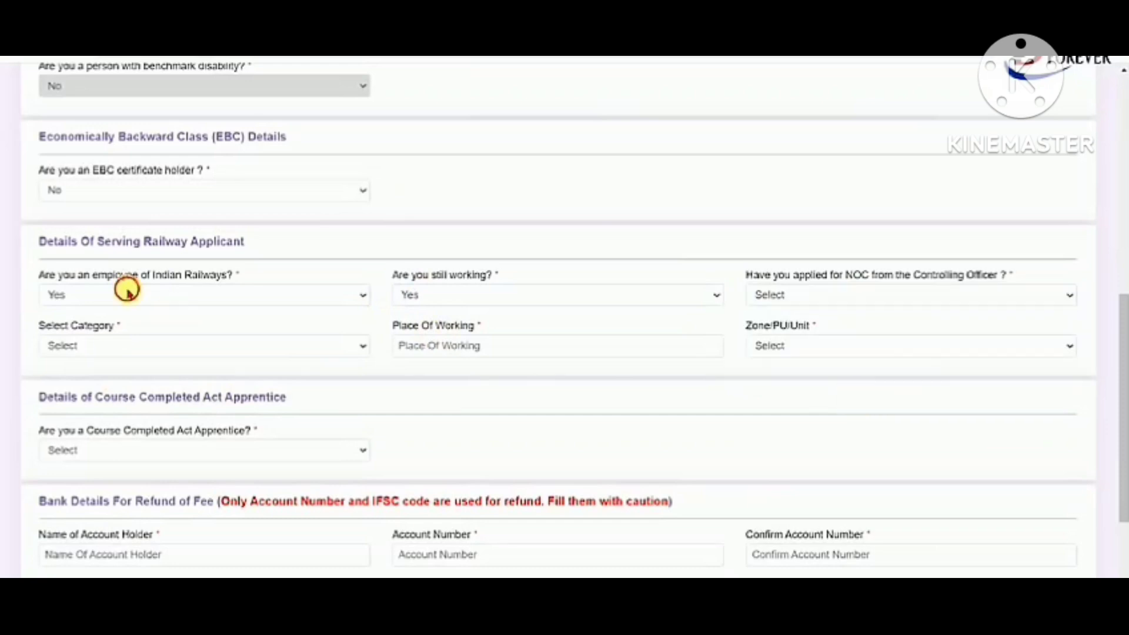
Change the Indian Railways employee answer to No and set the current department/organization to Not Applicable.
click(126, 294)
click(94, 338)
scroll(123, 341, down, 1)
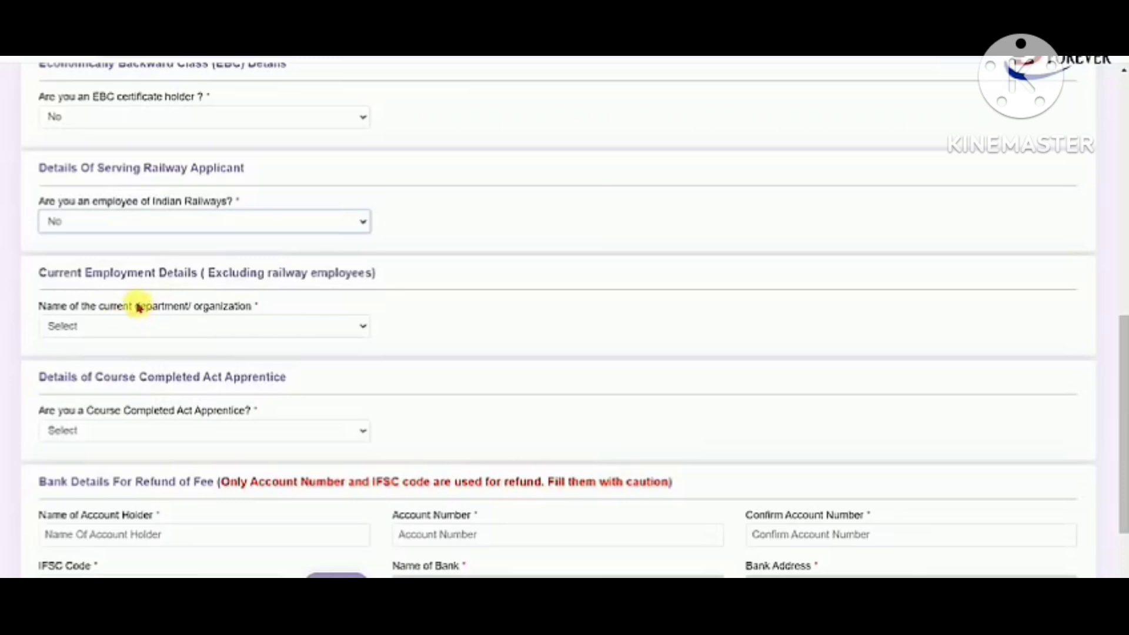
drag(138, 307, 228, 306)
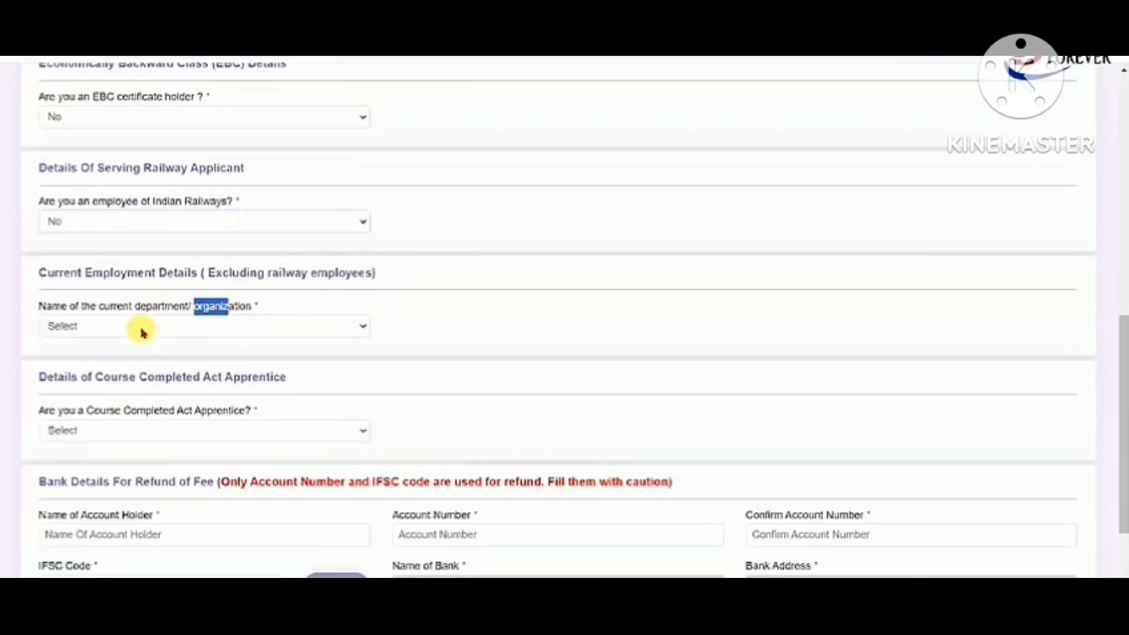
click(141, 333)
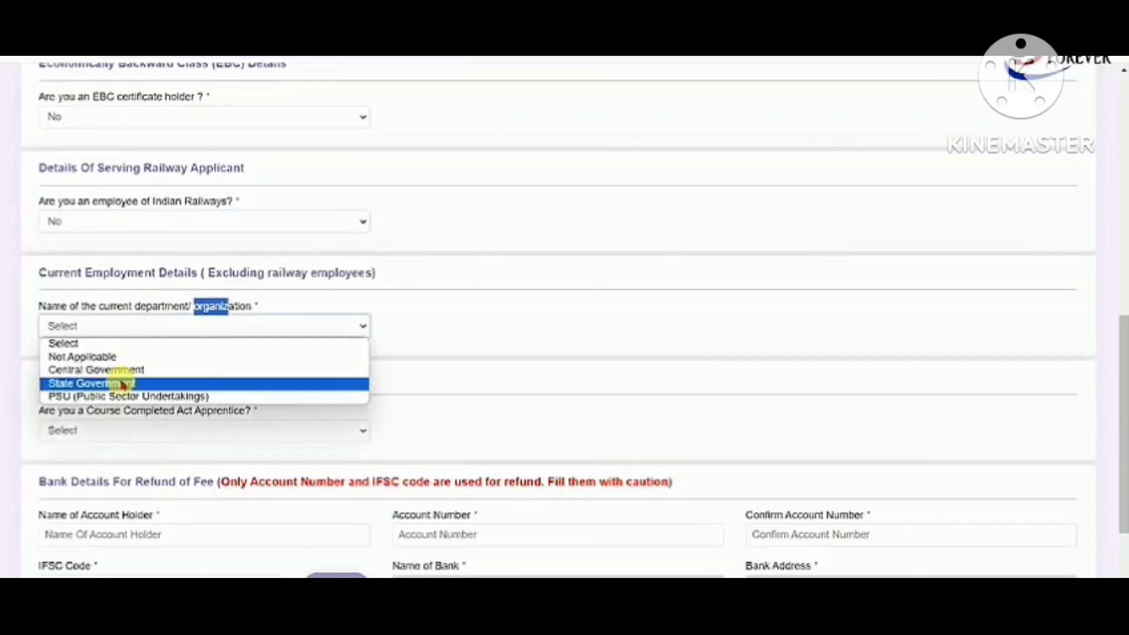
click(77, 357)
Answer Yes to being a Course Completed Act Apprentice and choose Electrician as the name of the trade.
scroll(77, 329, down, 3)
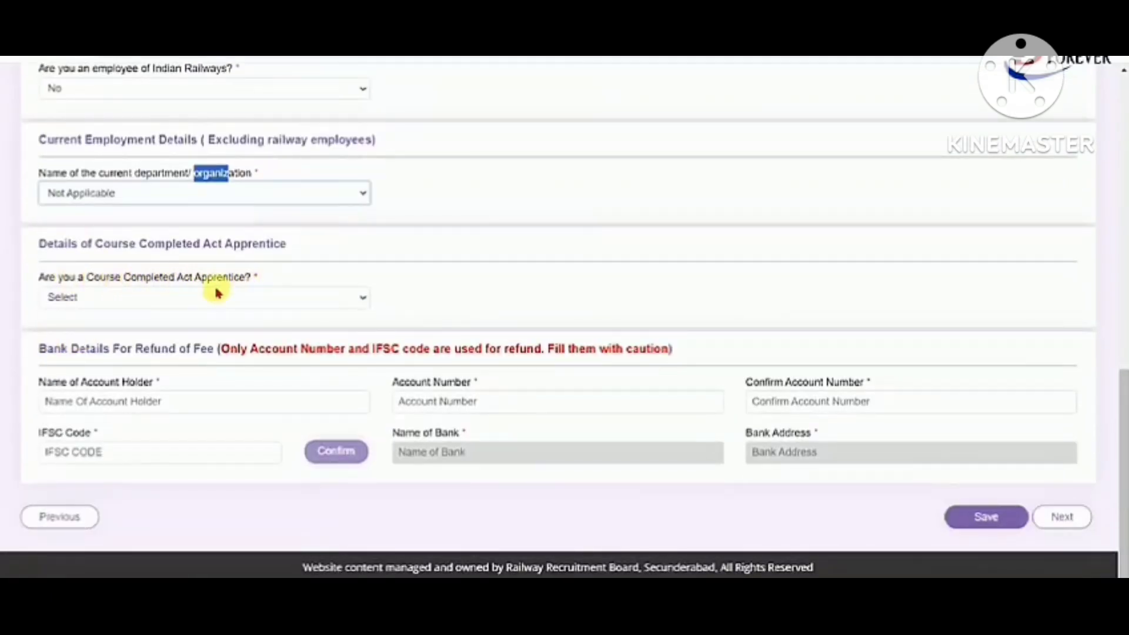
click(82, 300)
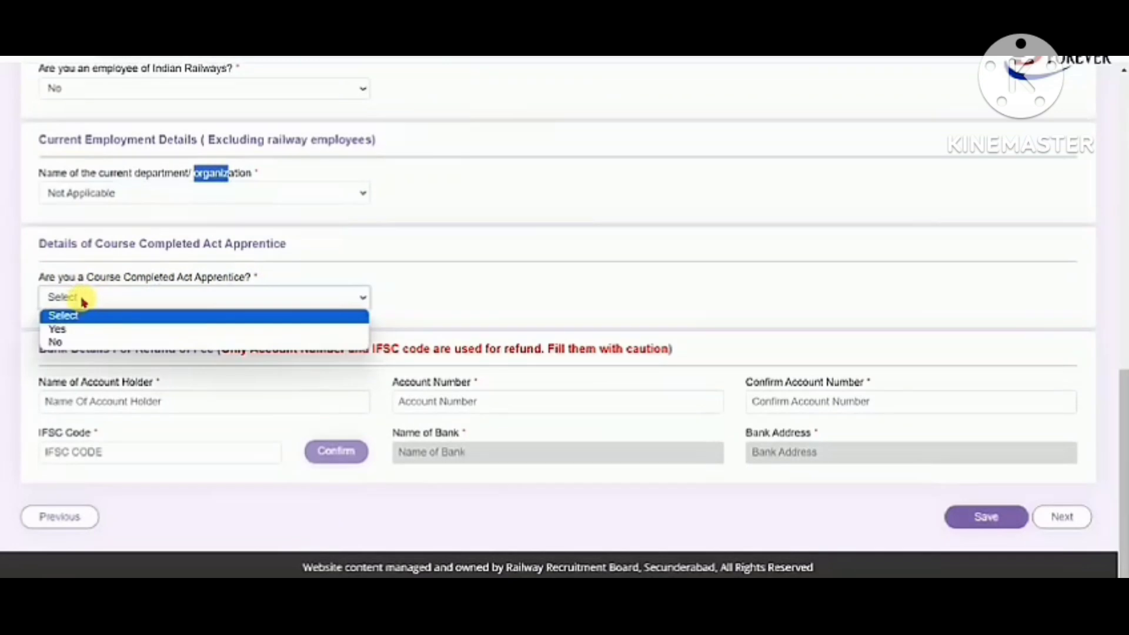
click(80, 329)
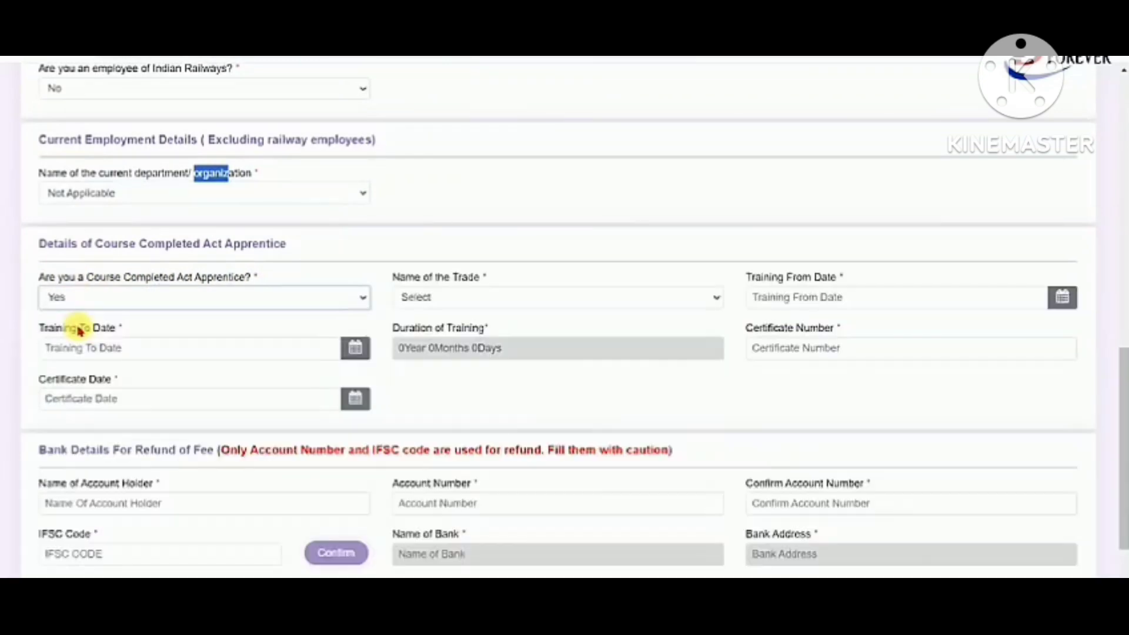
click(455, 298)
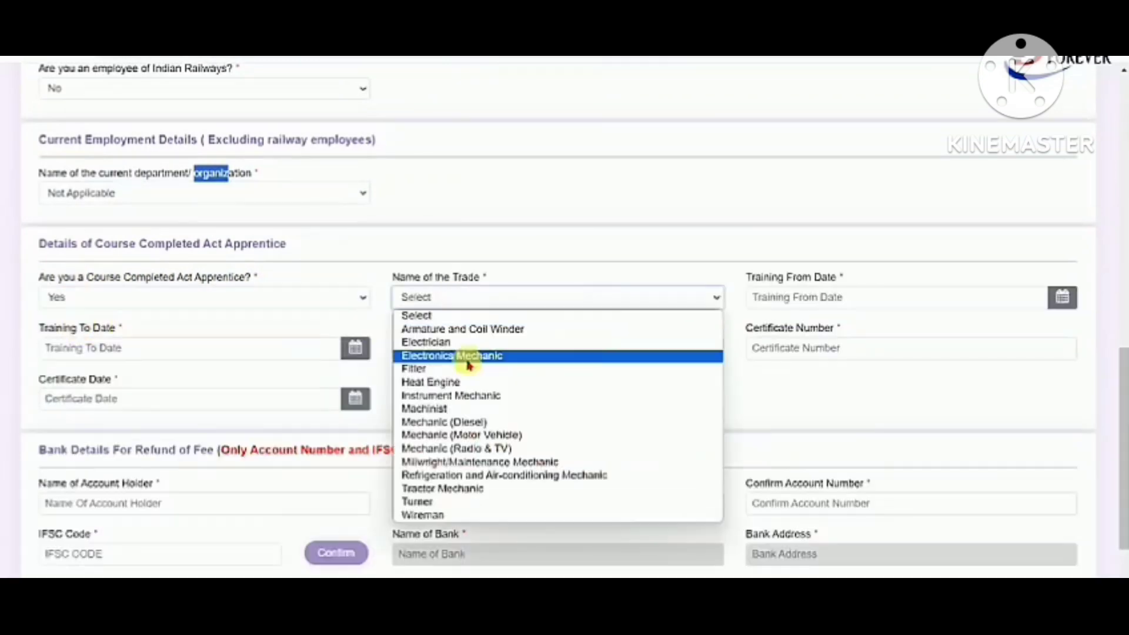
click(456, 344)
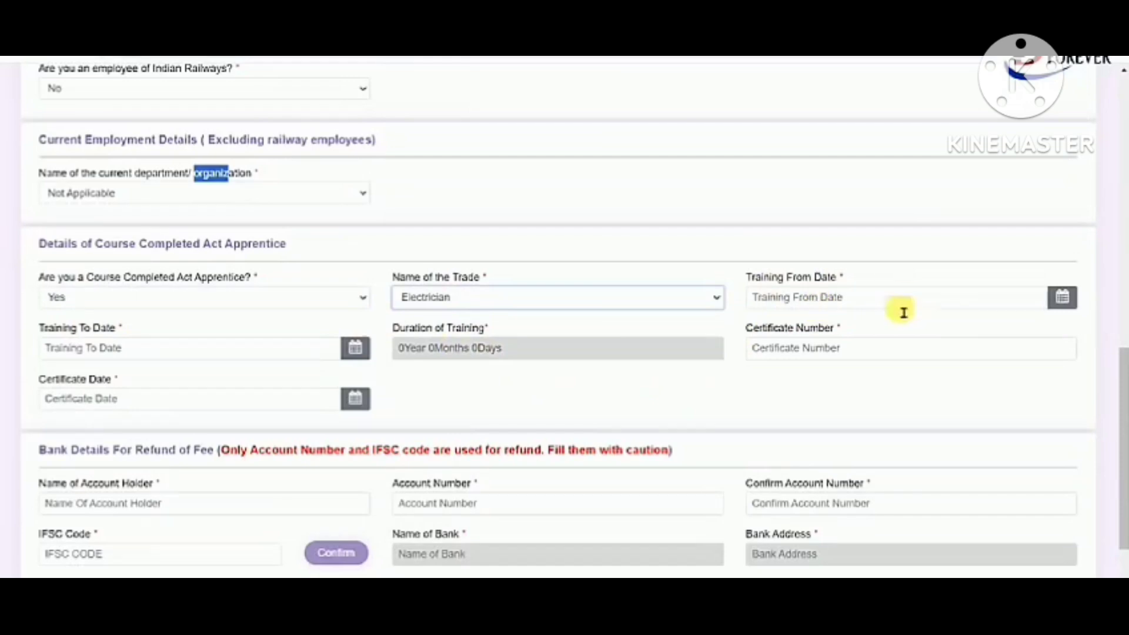
click(517, 302)
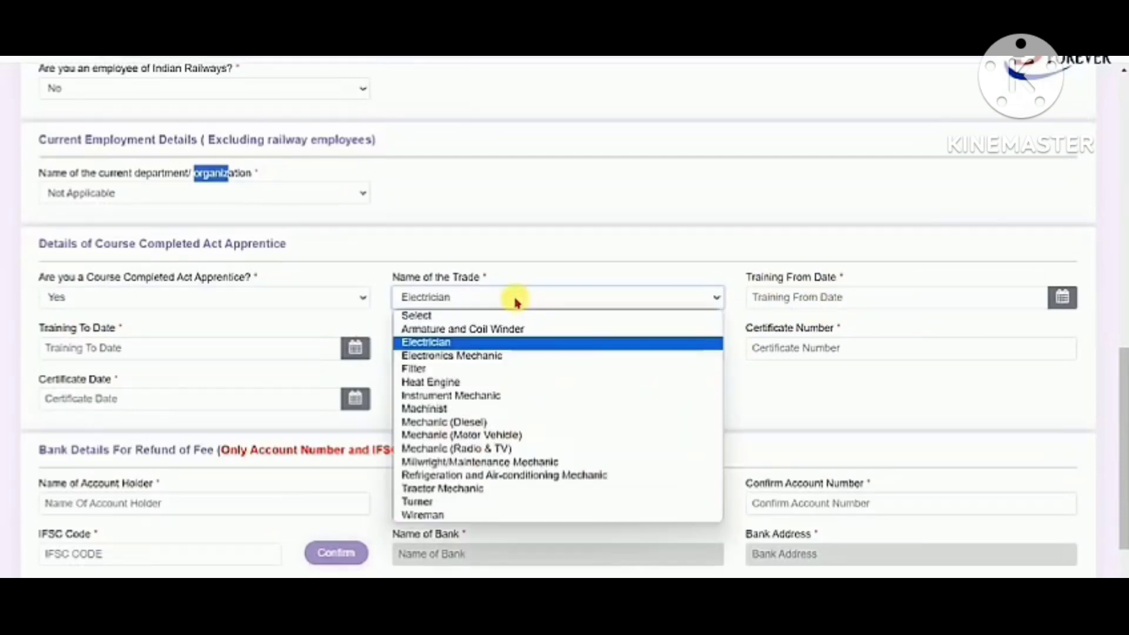
click(157, 350)
click(455, 380)
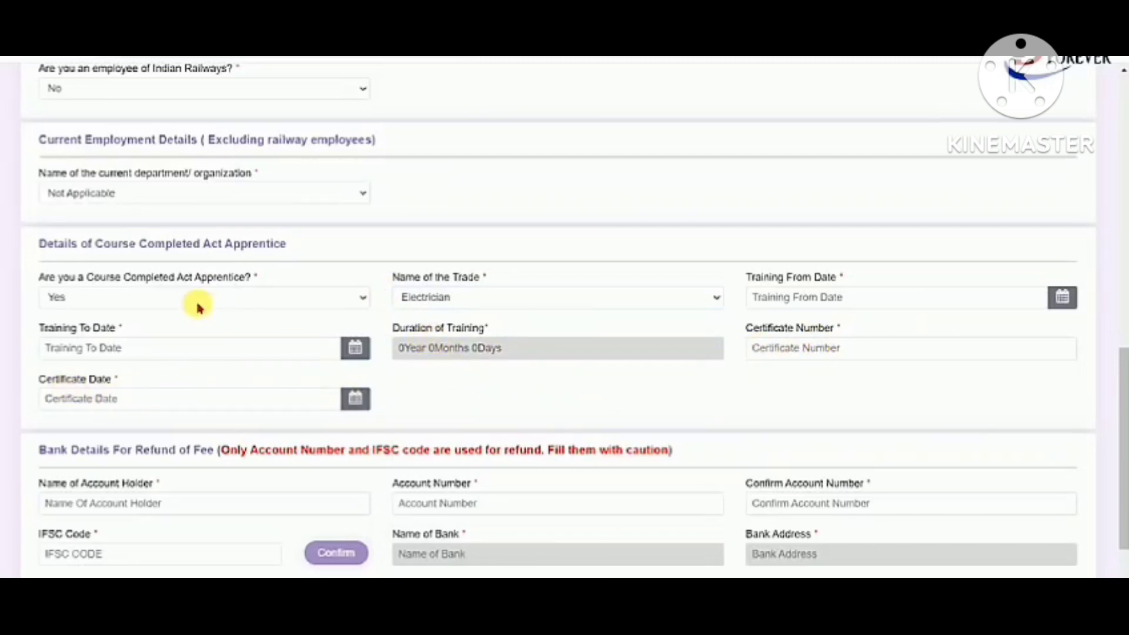
Change the Course Completed Act Apprentice answer to No.
click(173, 300)
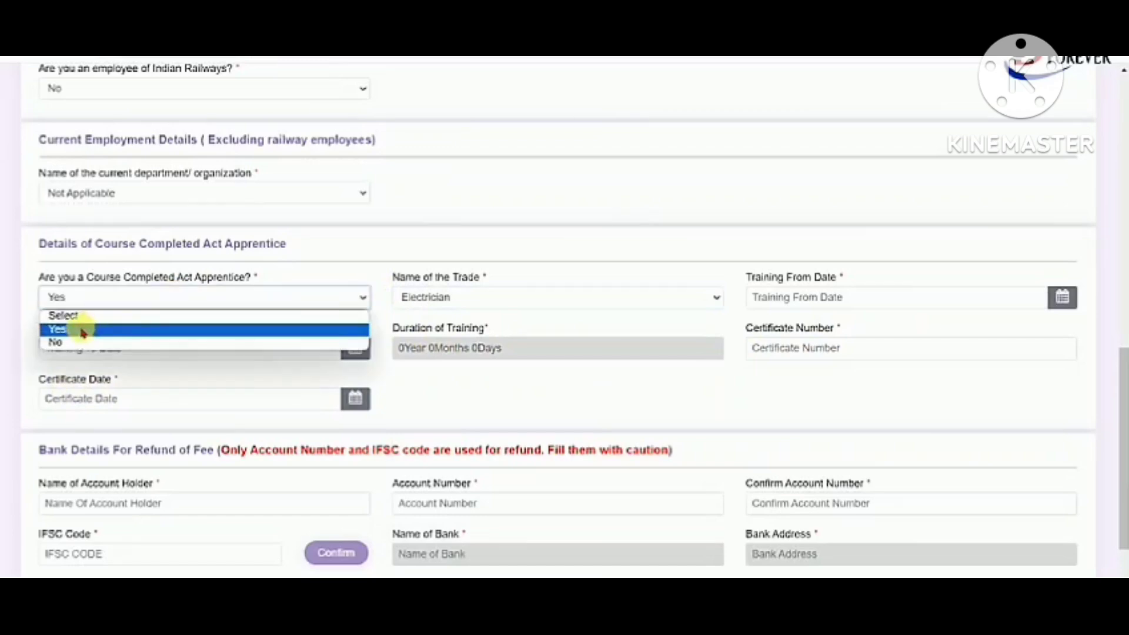
click(68, 340)
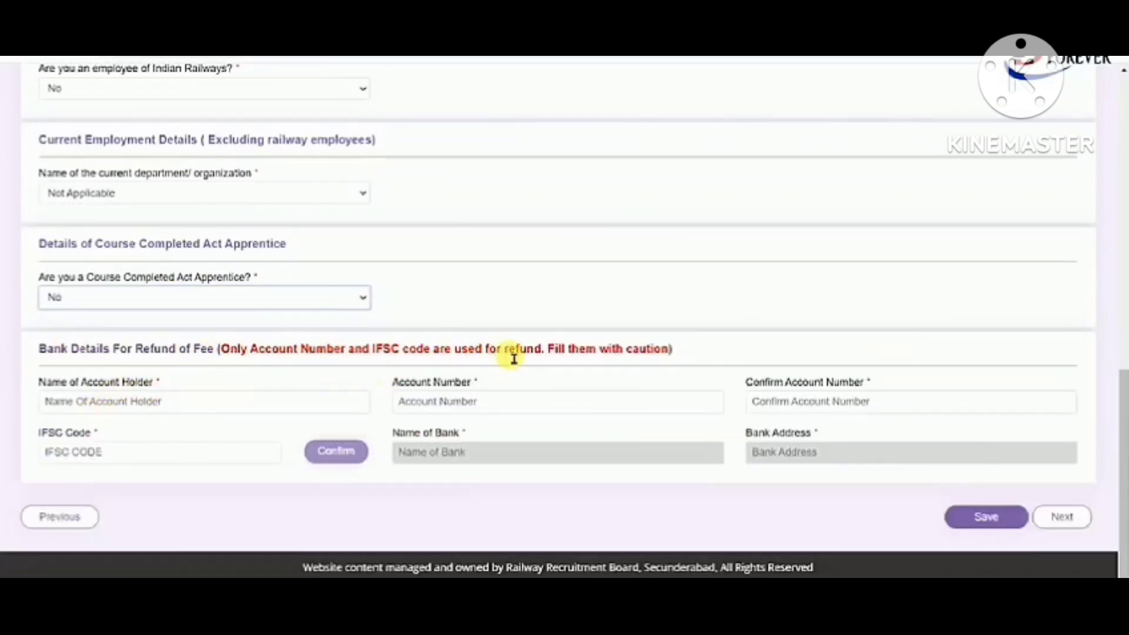
Go through the account holder, account number and IFSC code fields for the fee refund, and save the Other Details page.
click(191, 405)
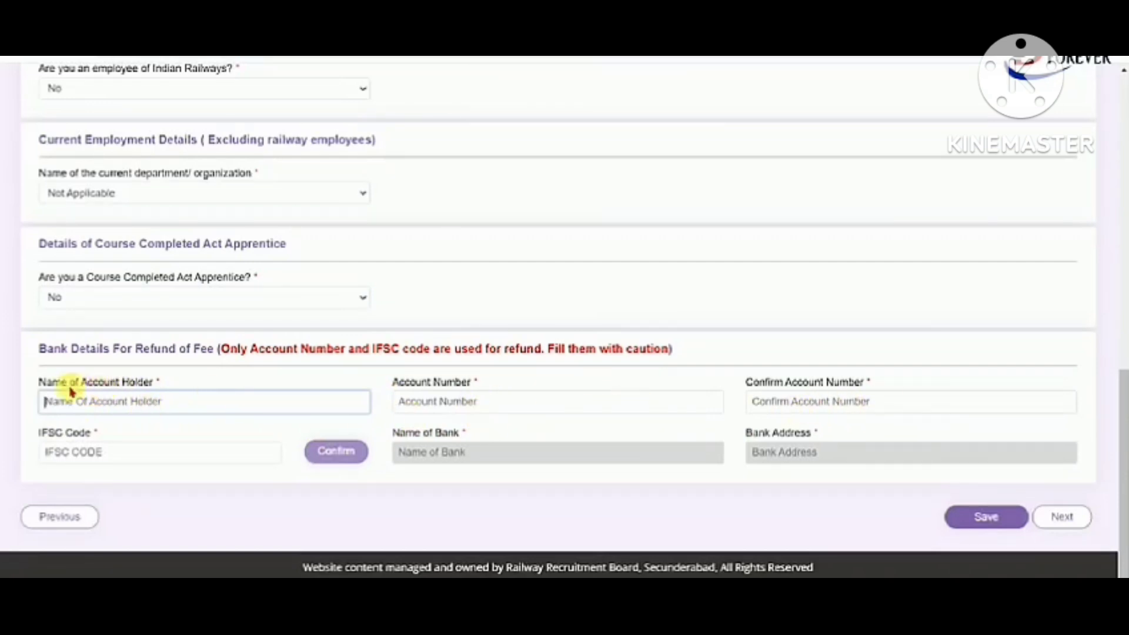
click(454, 403)
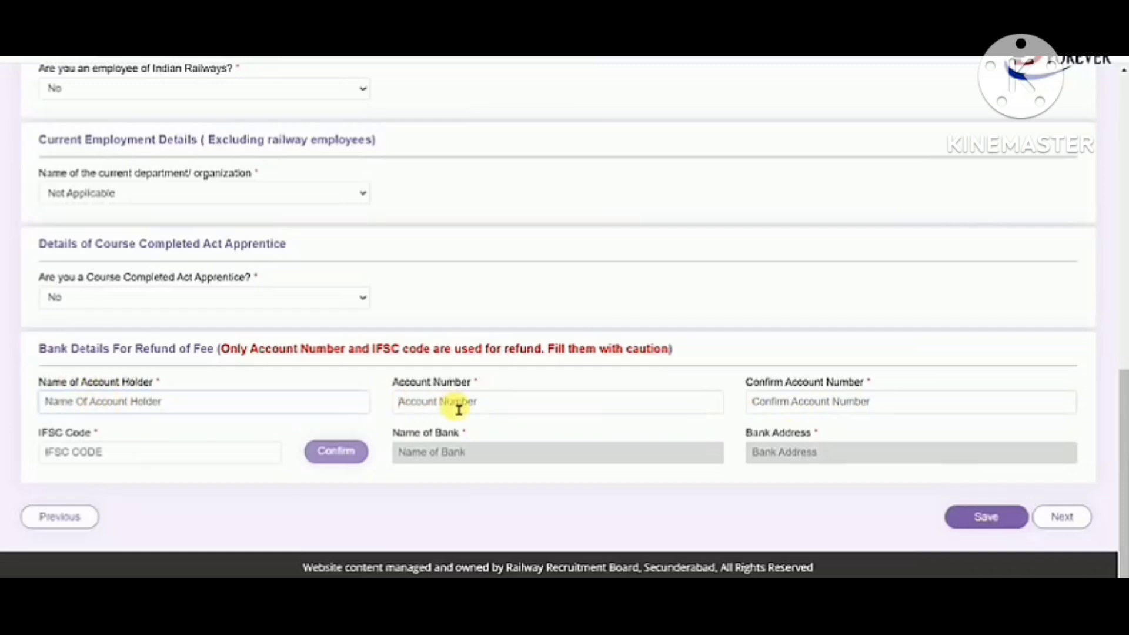
click(818, 412)
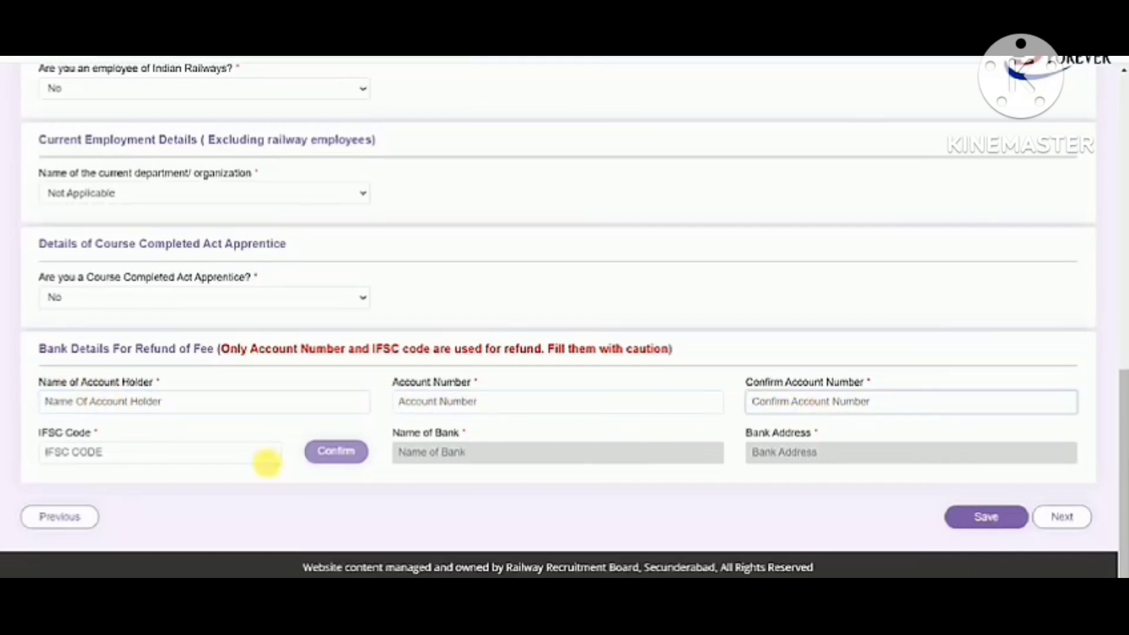
click(119, 458)
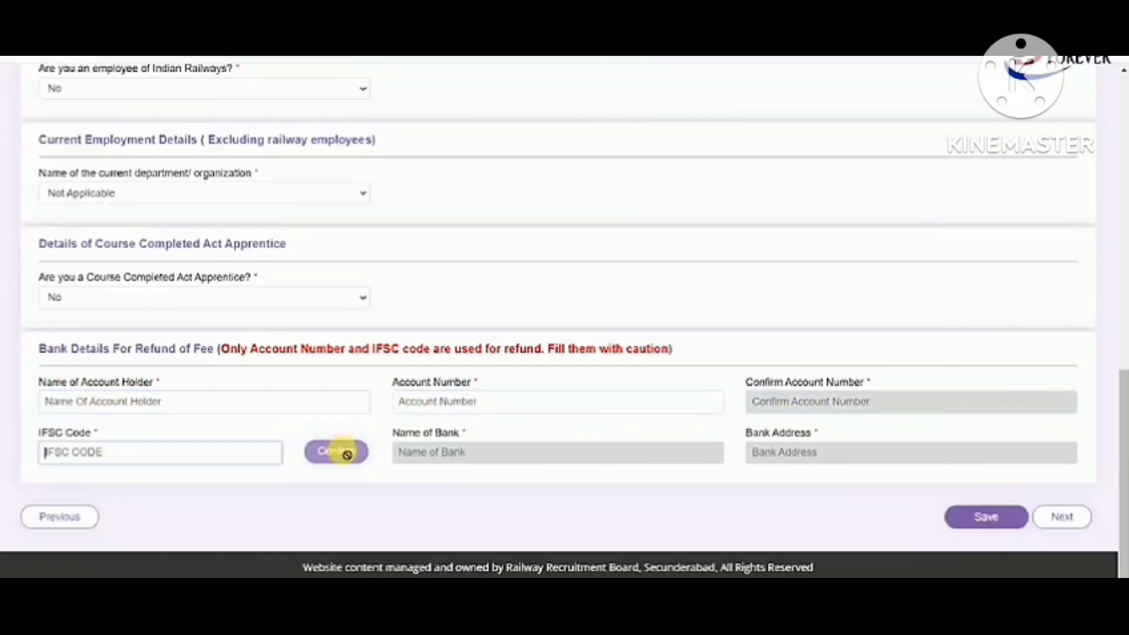
click(1011, 523)
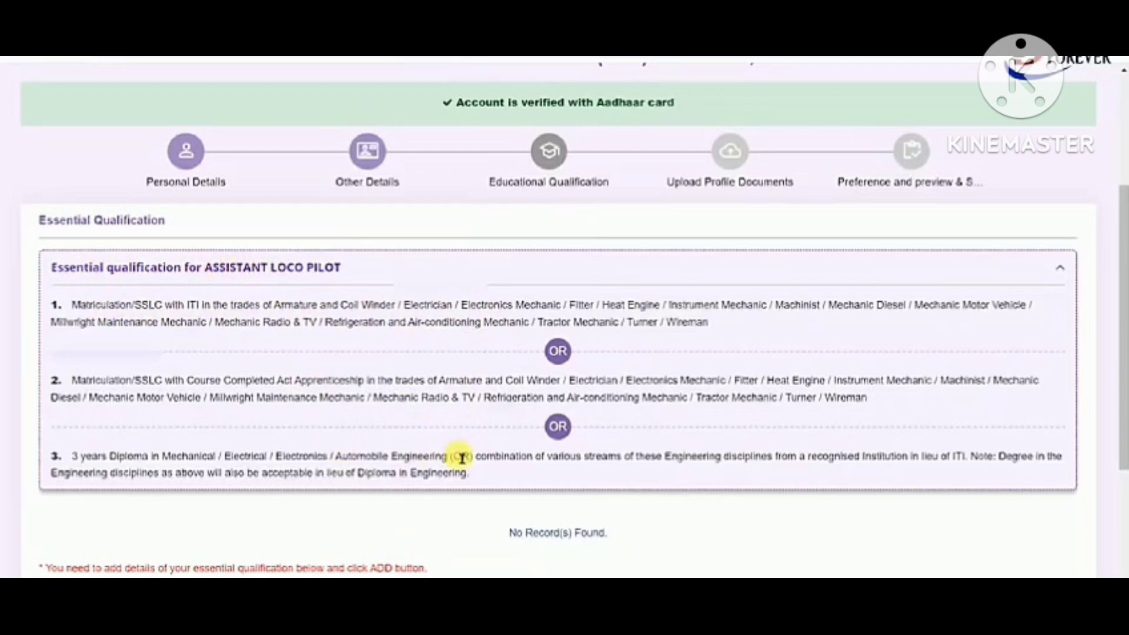
Set the Matriculation qualification's state to BIHAR and district to Gopalganj, and enter BSEB PATNA as the board.
scroll(575, 461, down, 4)
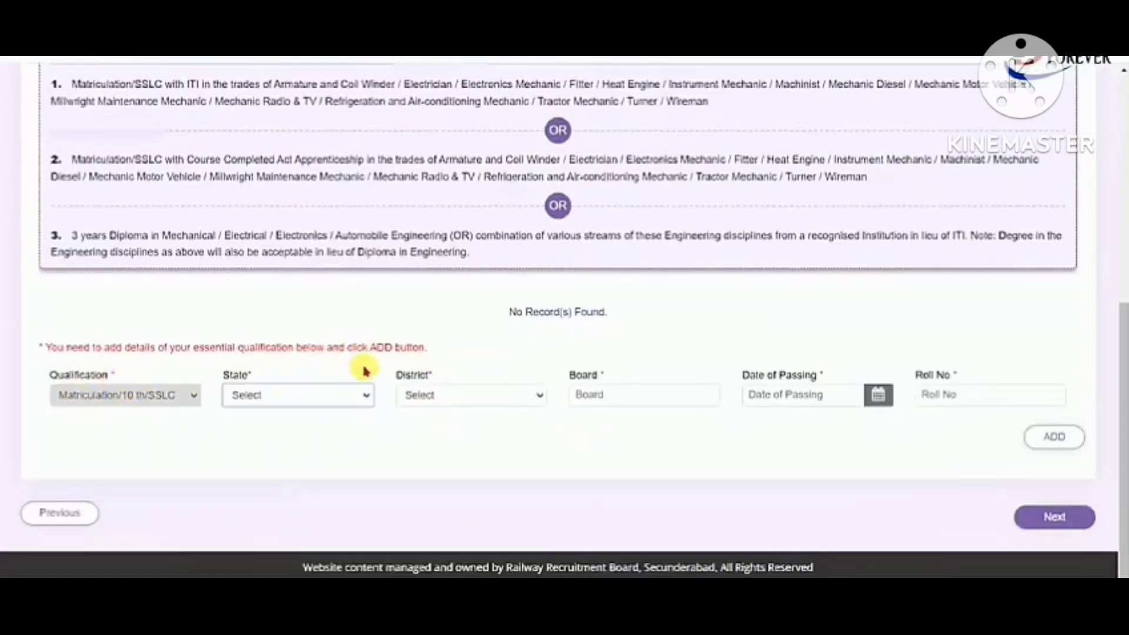
click(252, 399)
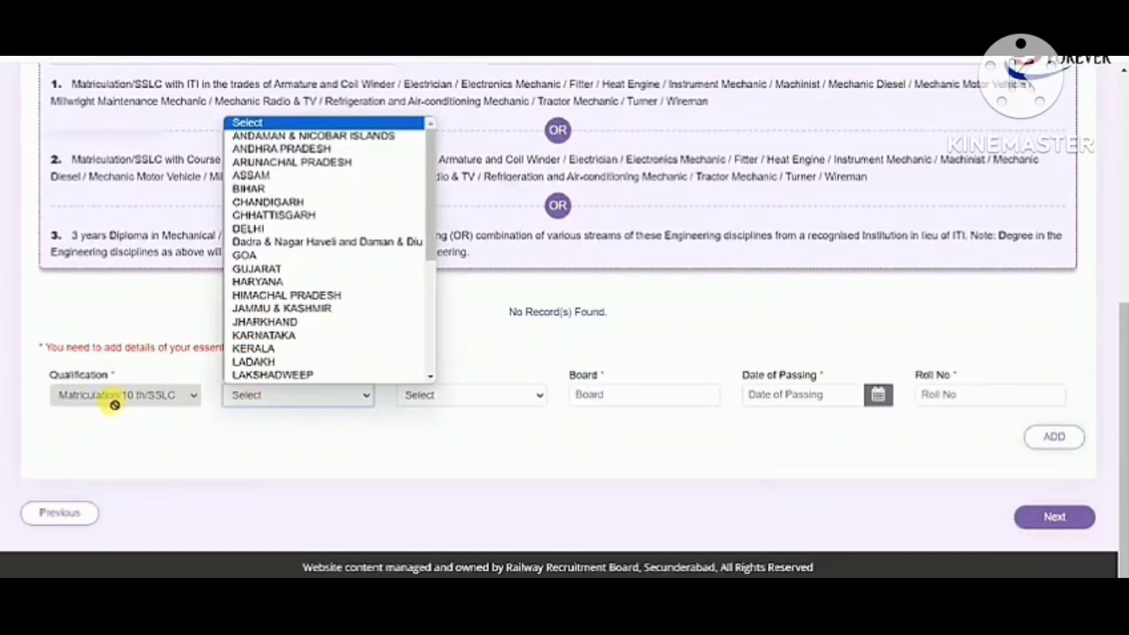
scroll(253, 329, down, 1)
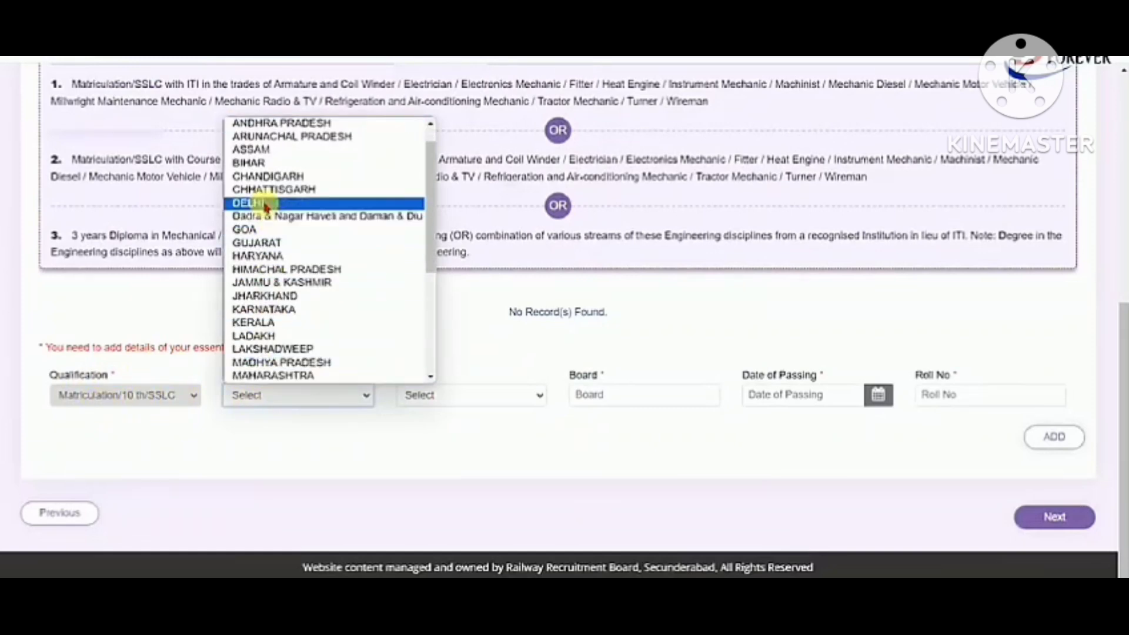
click(256, 168)
click(431, 400)
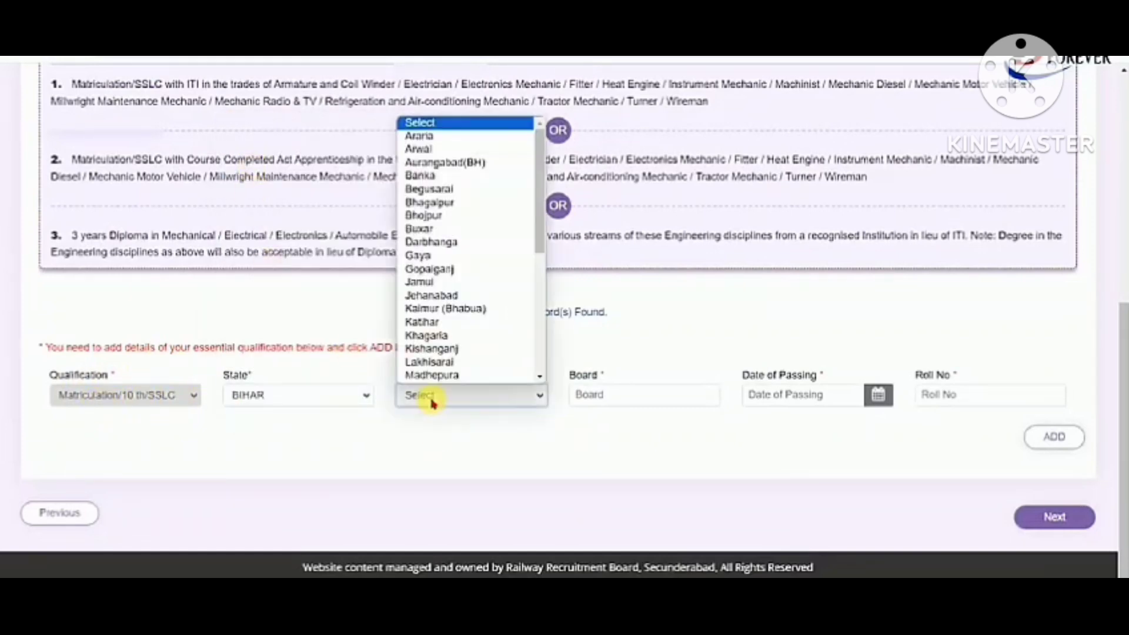
key(g)
key(o)
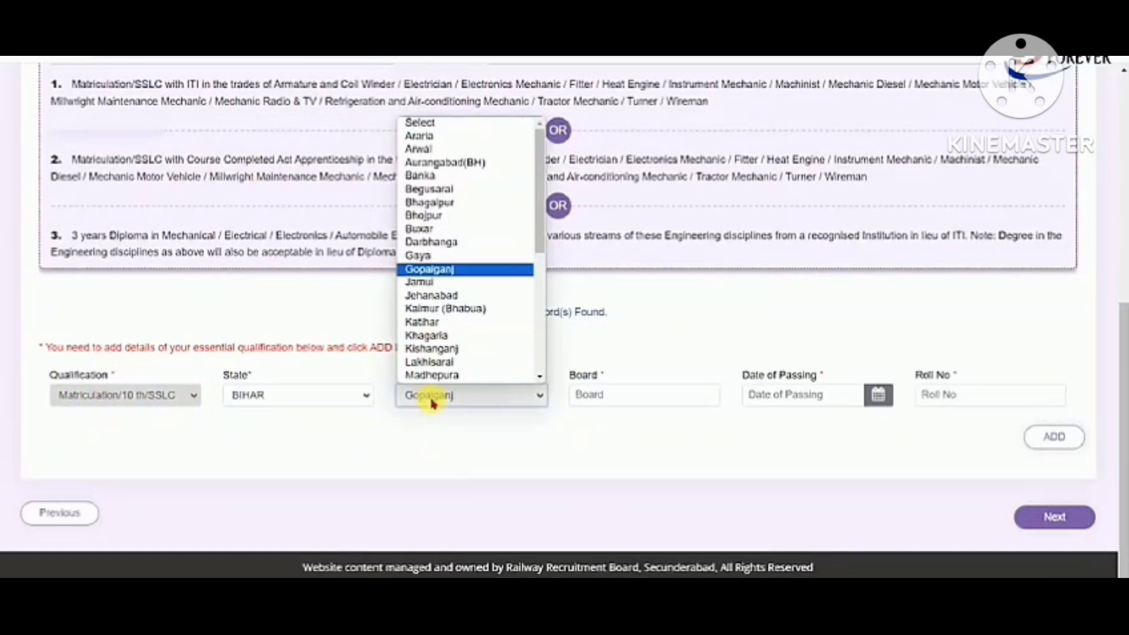
key(Return)
click(622, 399)
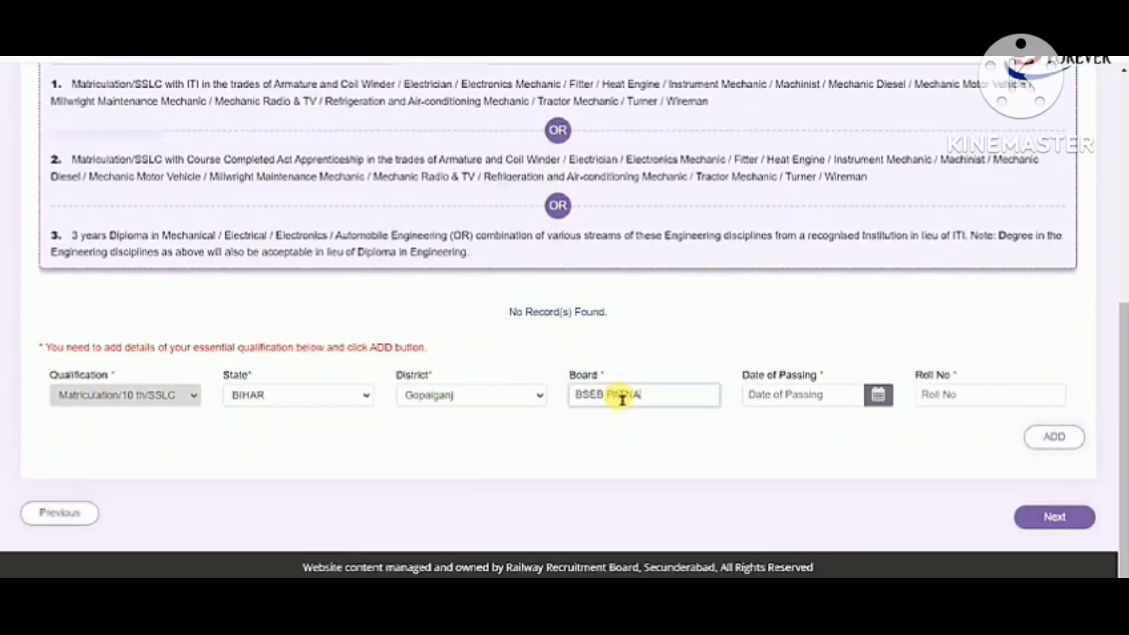
Set the Matriculation date of passing to 08/05/2015, enter the roll number, and add the qualification record.
click(881, 397)
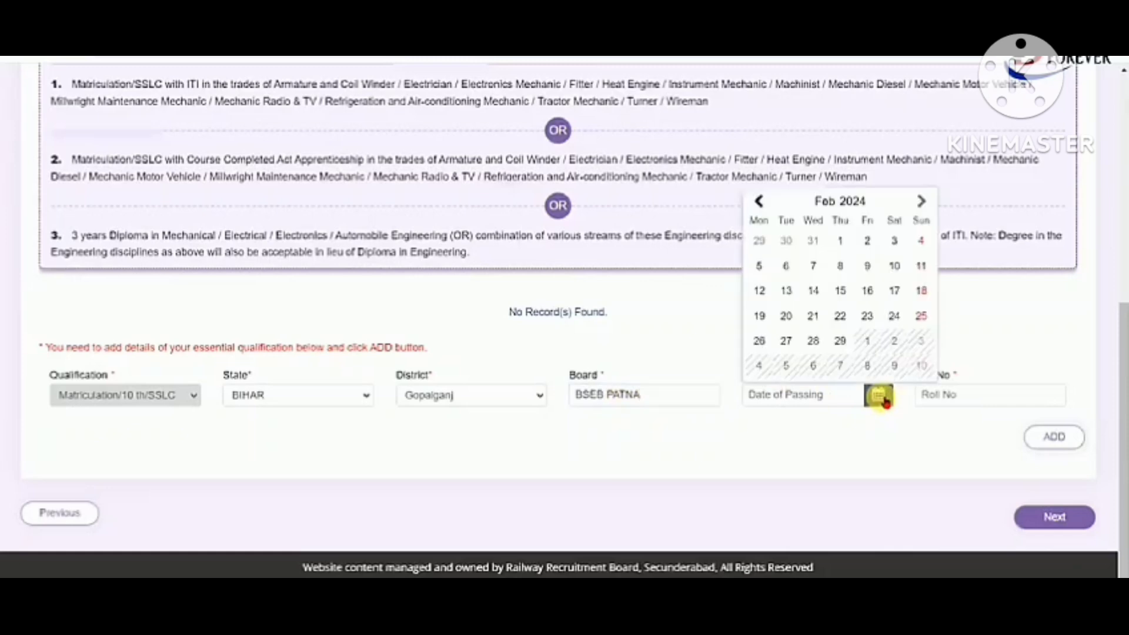
click(849, 202)
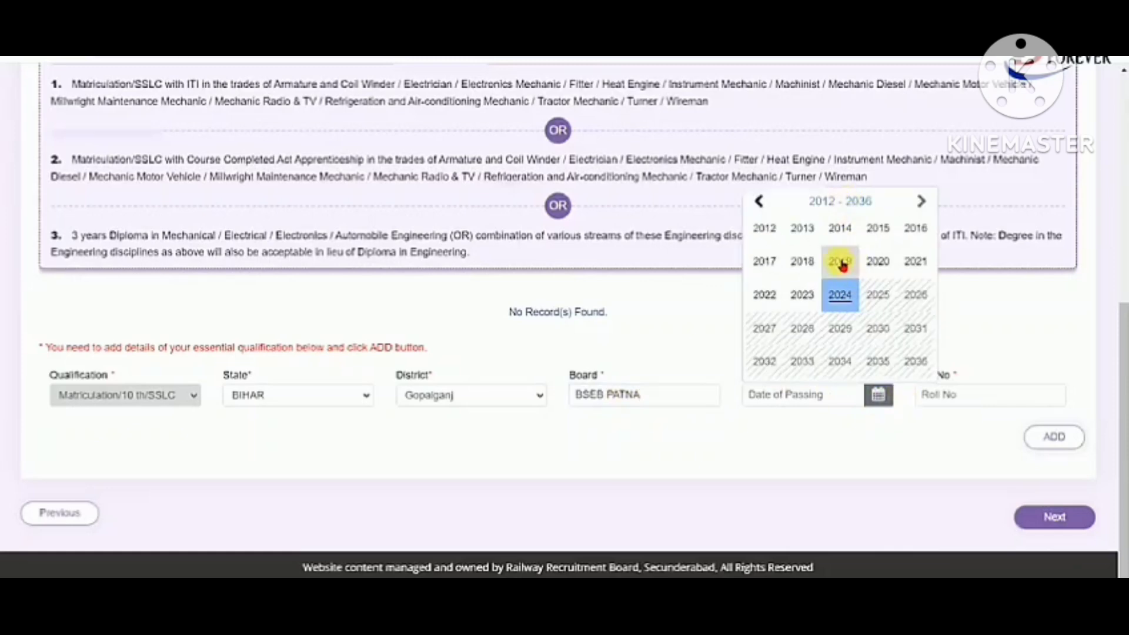
click(883, 230)
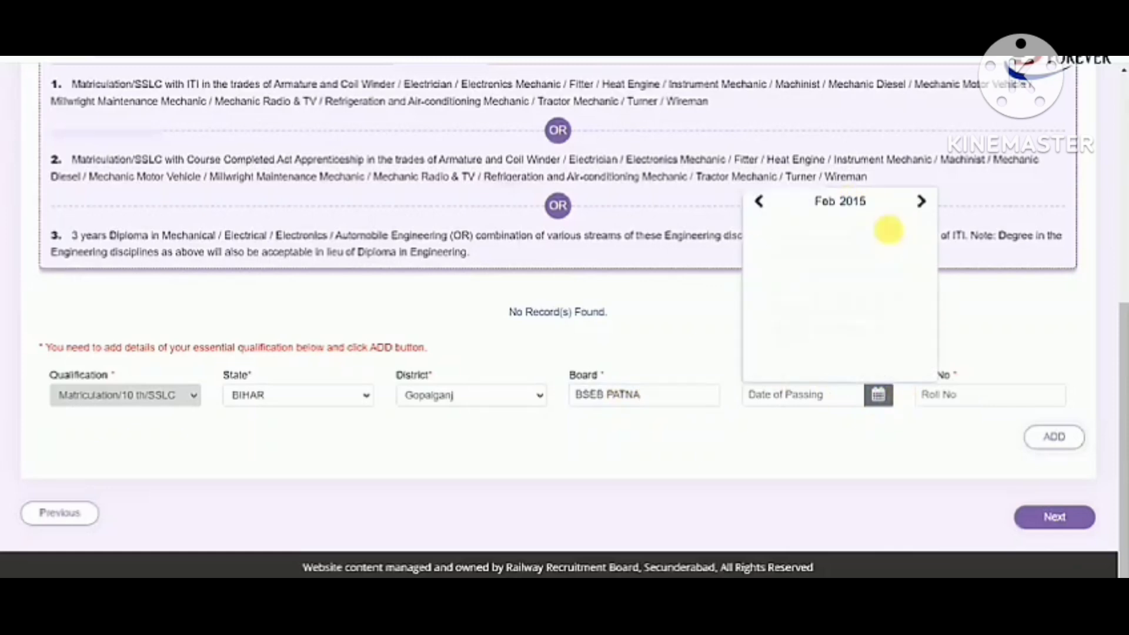
click(840, 288)
click(866, 268)
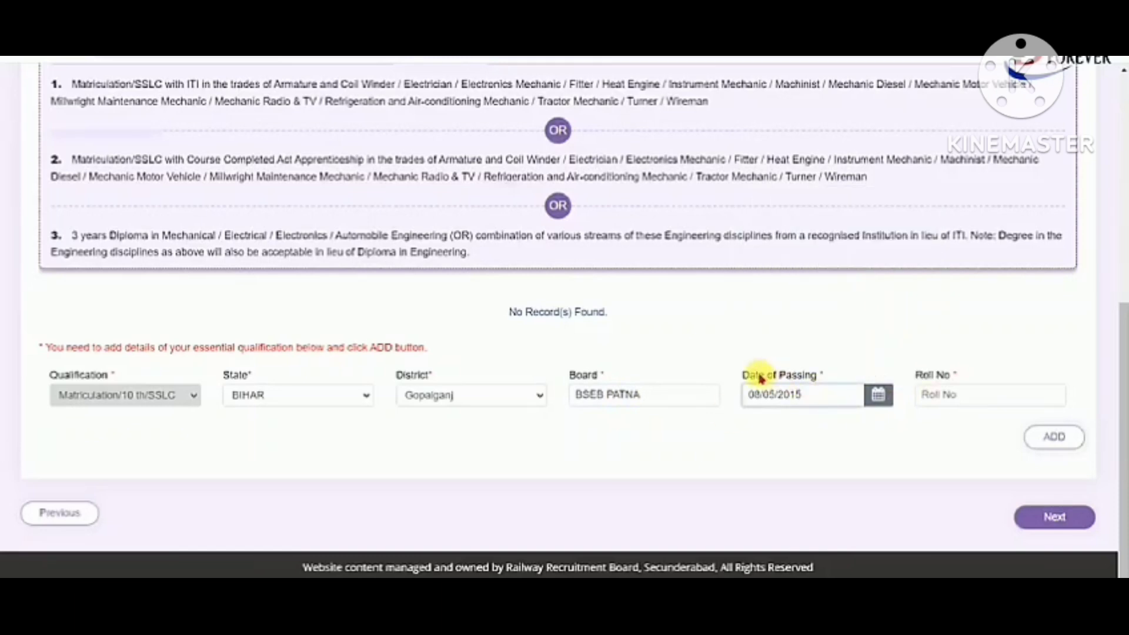
click(987, 406)
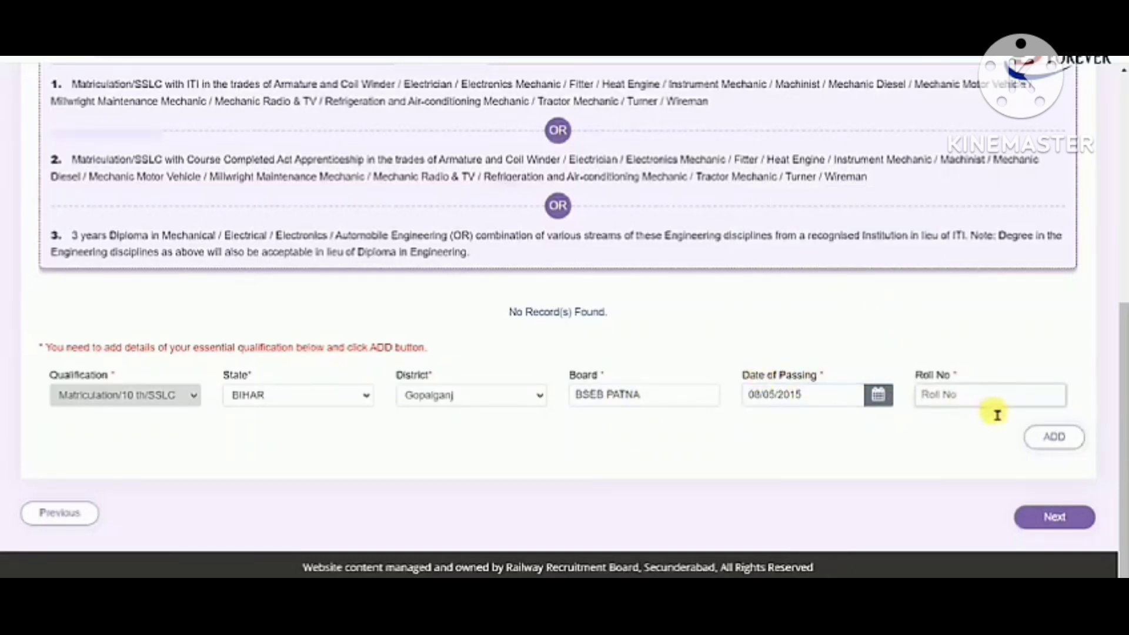
click(1056, 447)
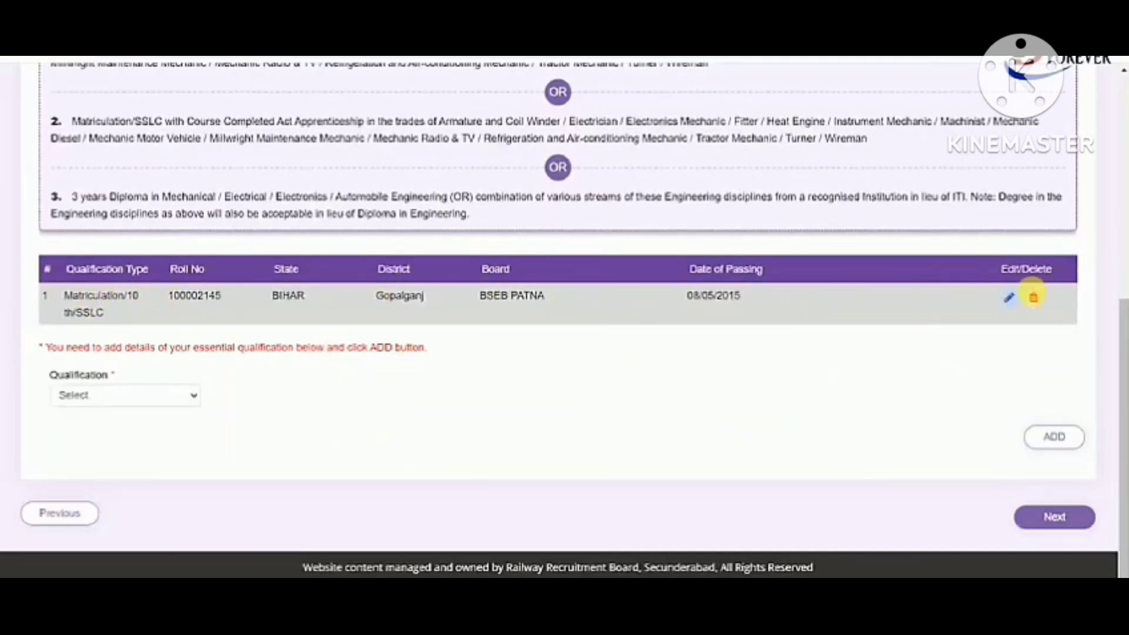
Choose NAC as the next qualification and go through its trade, state, certificate issuer and certificate type options.
click(150, 395)
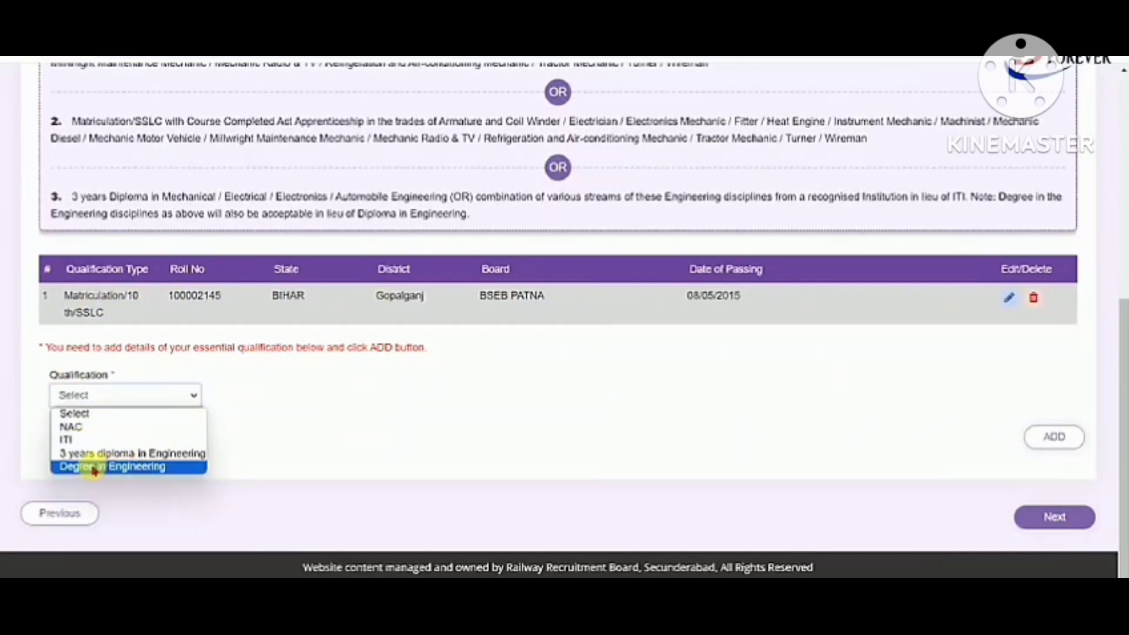
click(75, 428)
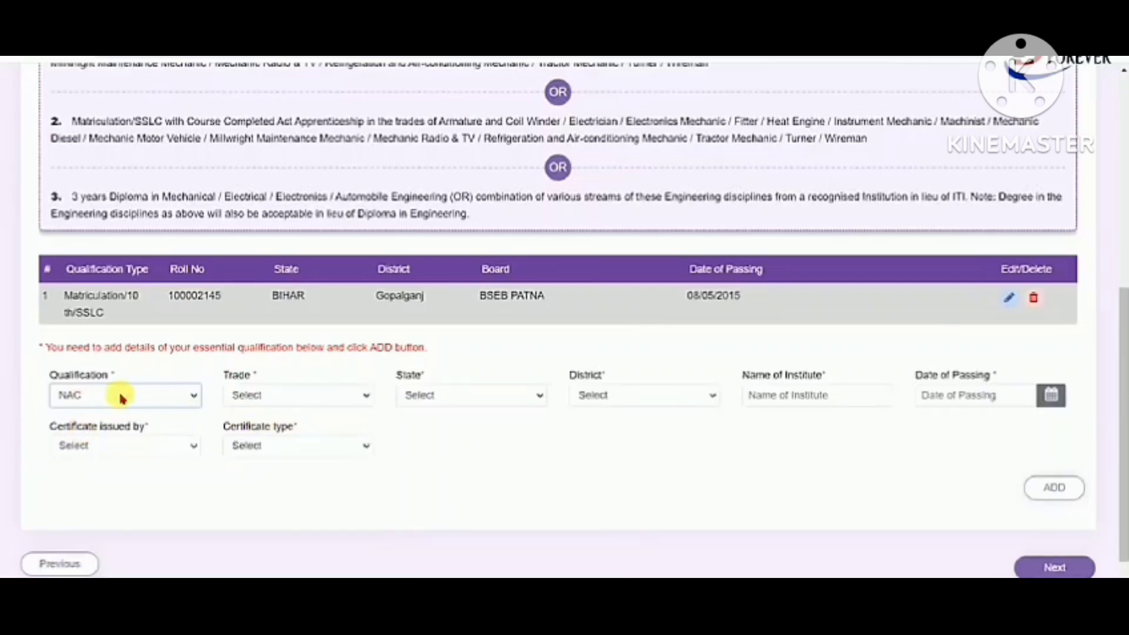
click(271, 397)
click(453, 417)
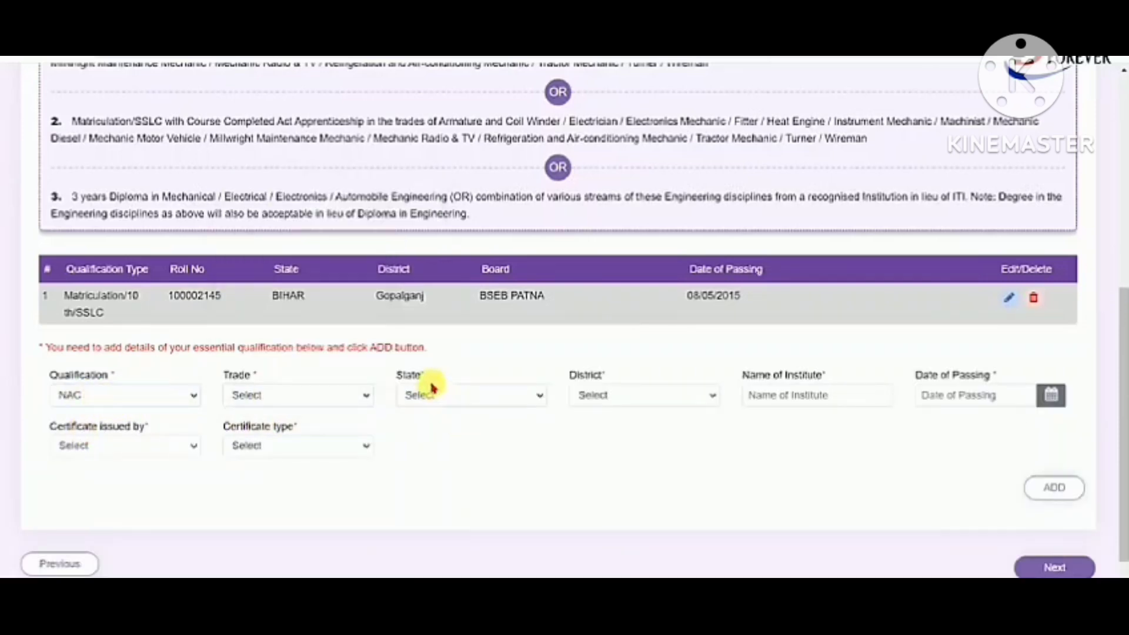
click(435, 394)
click(438, 401)
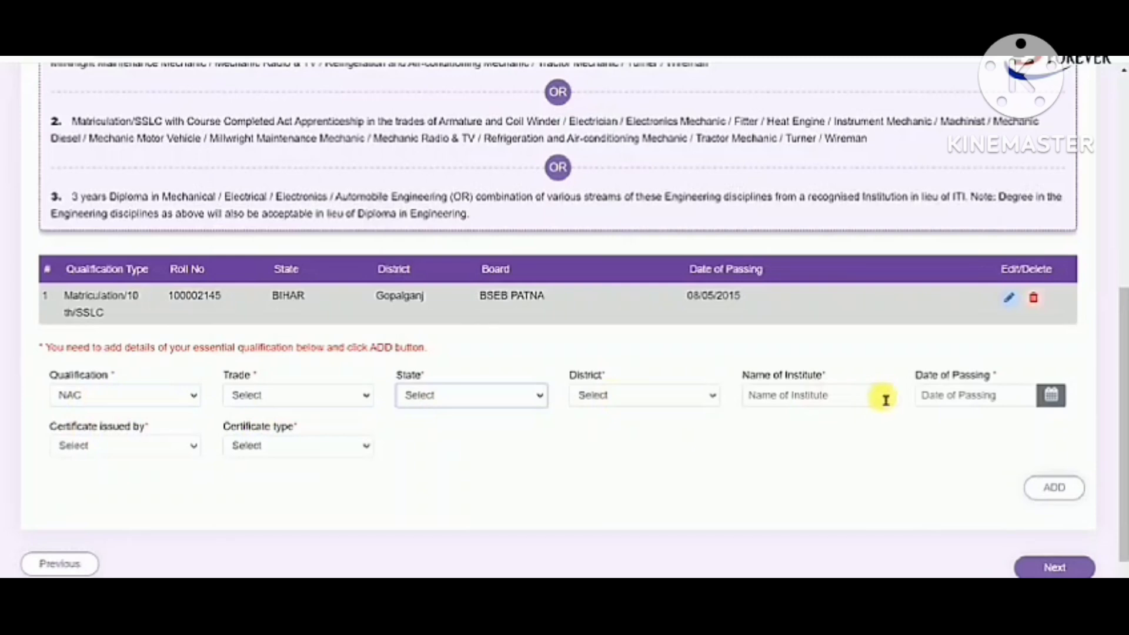
click(115, 450)
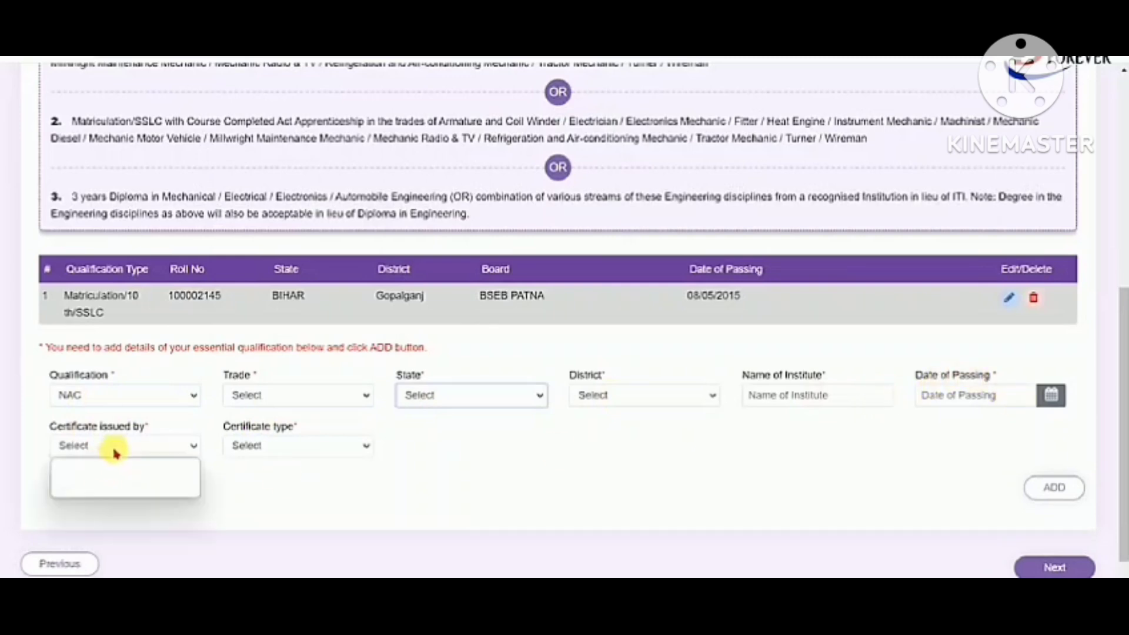
click(259, 494)
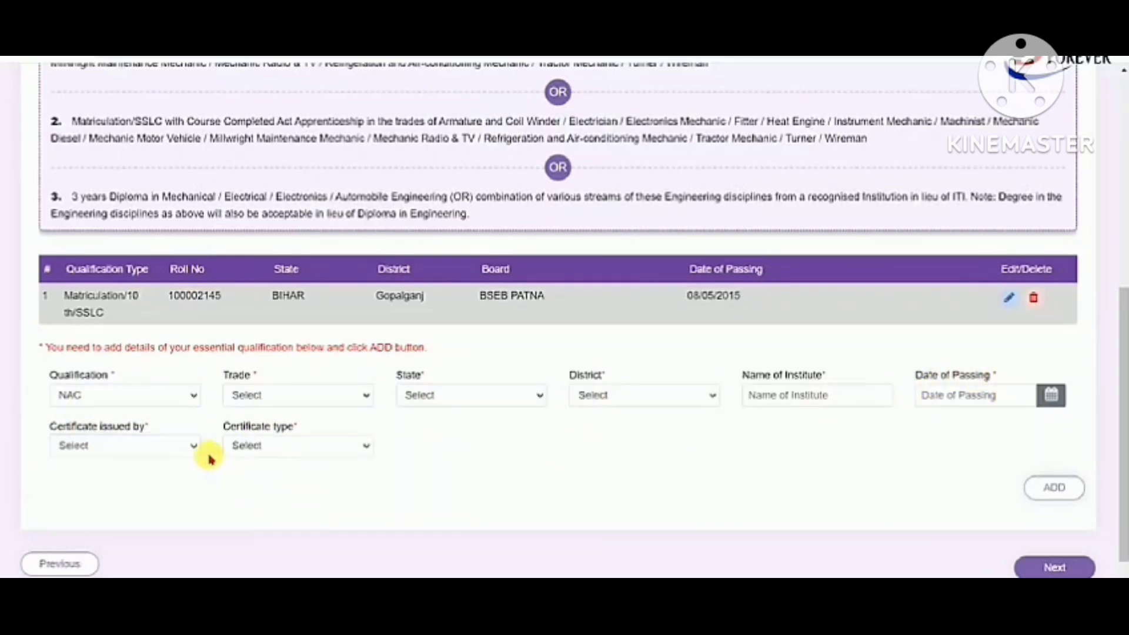
click(283, 446)
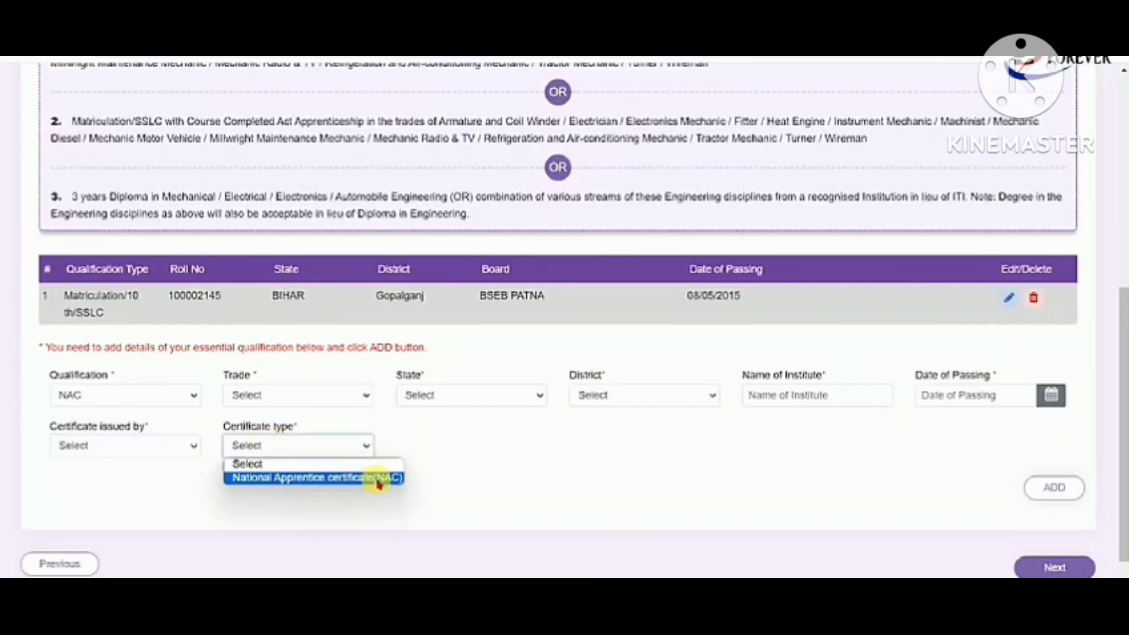
click(542, 471)
Switch the qualification to ITI and go through its trade, state, district and certificate issuer options.
click(125, 395)
click(105, 441)
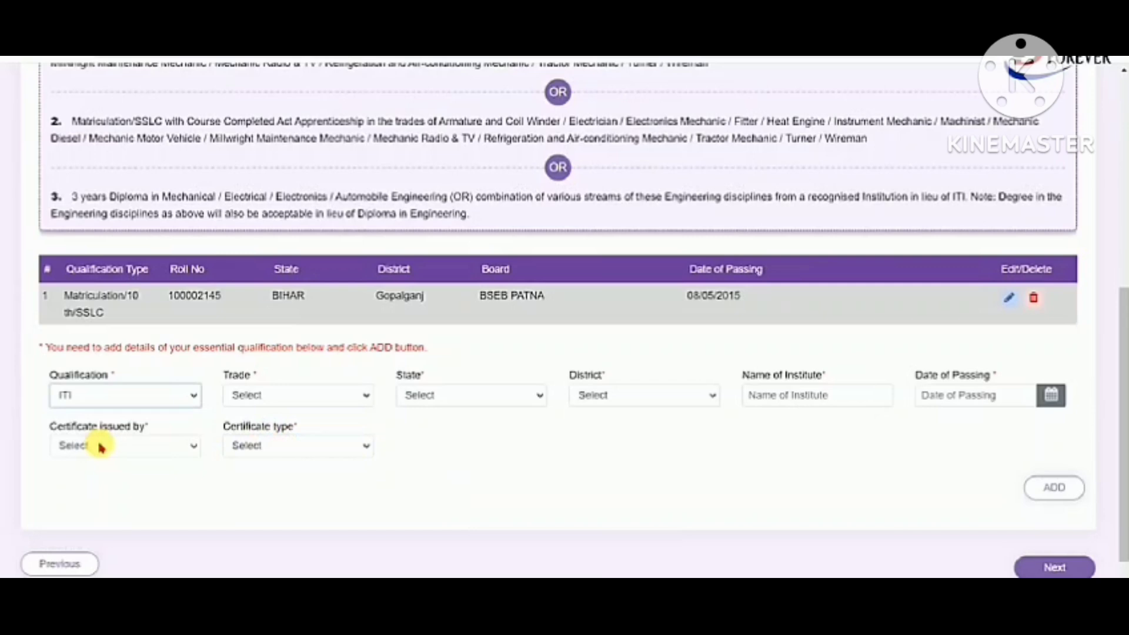
click(266, 400)
click(433, 388)
click(441, 399)
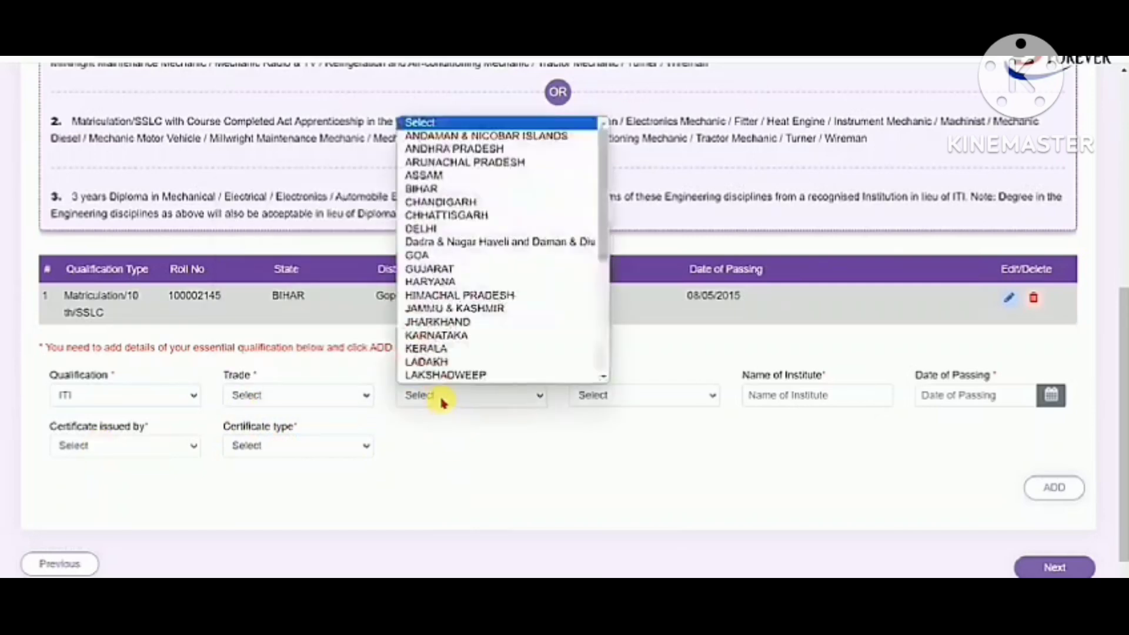
click(442, 400)
click(613, 393)
click(612, 393)
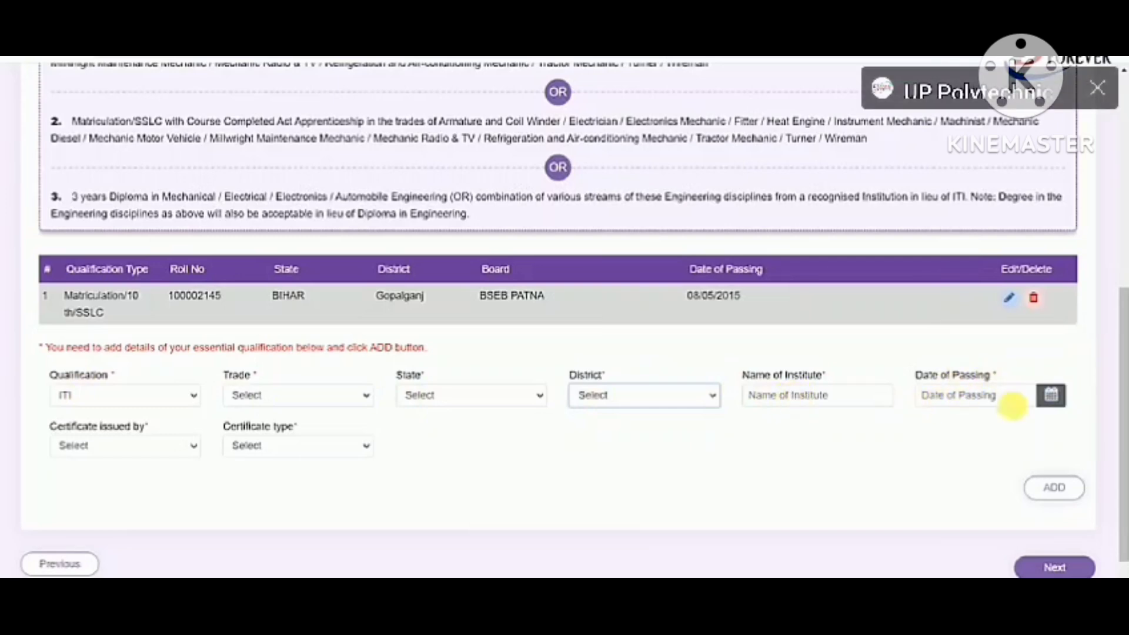
click(161, 445)
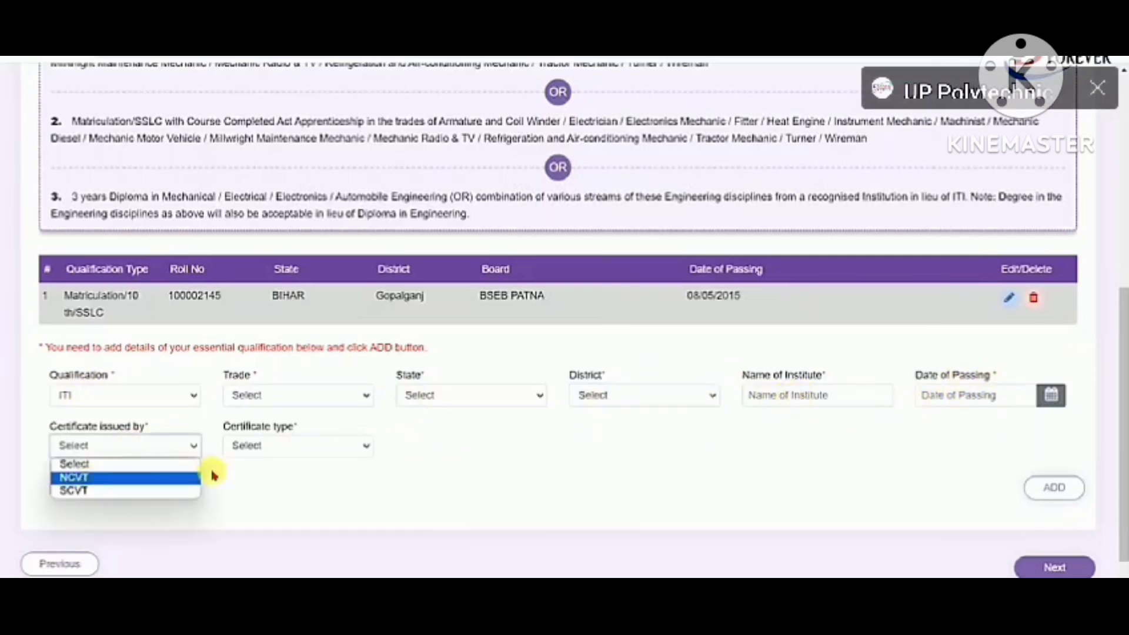
drag(245, 431, 282, 455)
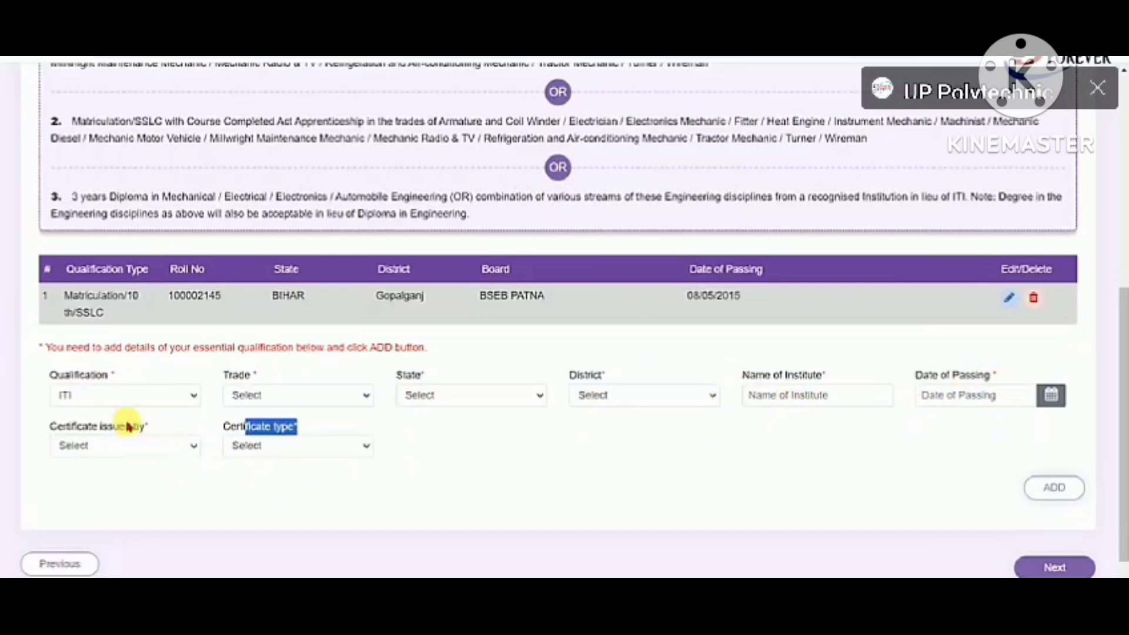
Switch the qualification to 3 years diploma in Engineering and go through its discipline, state, district, institute name and date of passing fields.
click(111, 397)
click(105, 455)
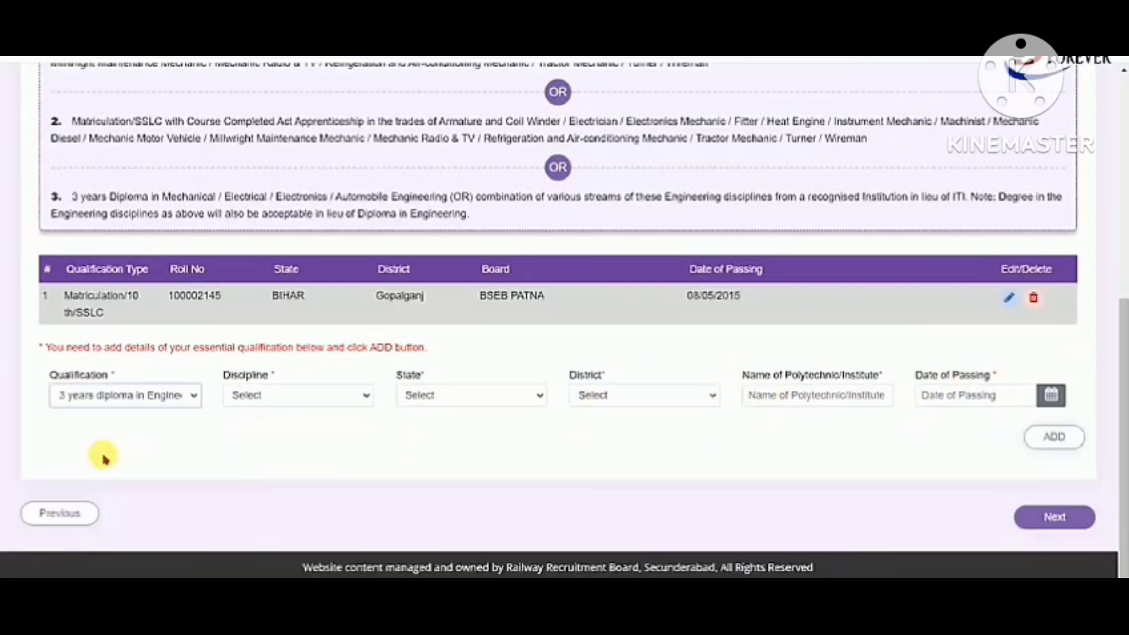
click(283, 399)
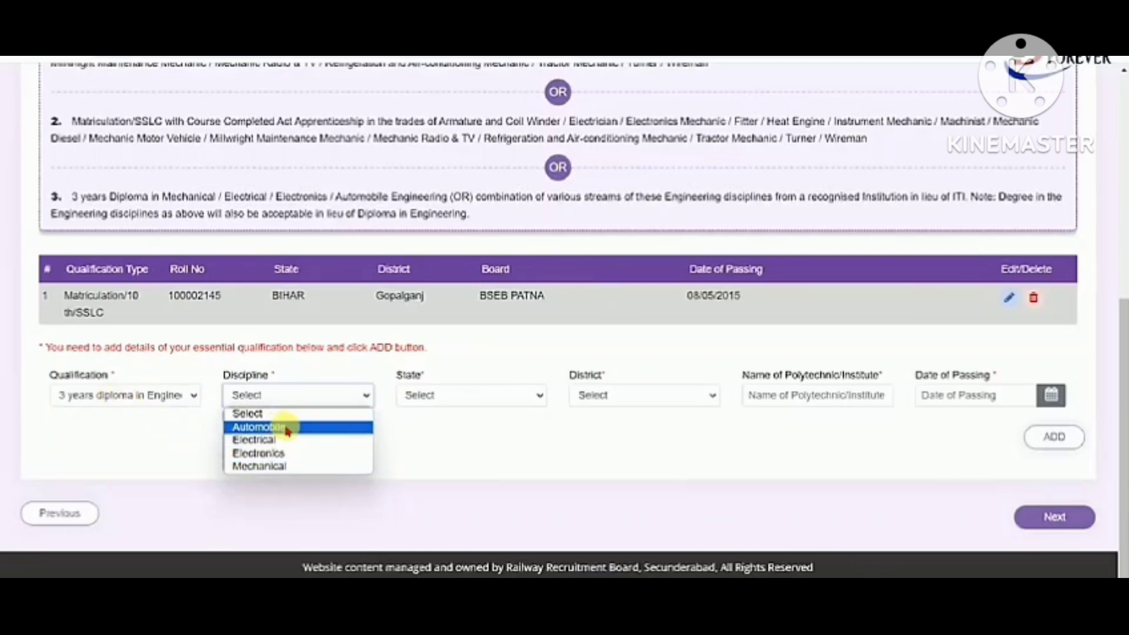
click(465, 396)
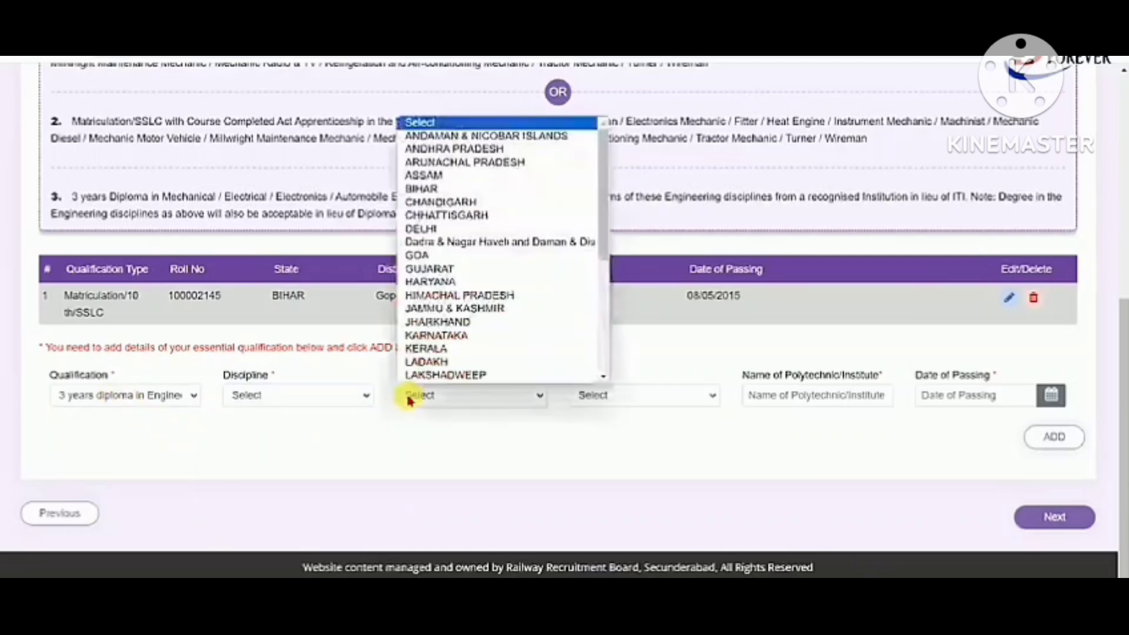
click(606, 399)
click(605, 399)
click(825, 395)
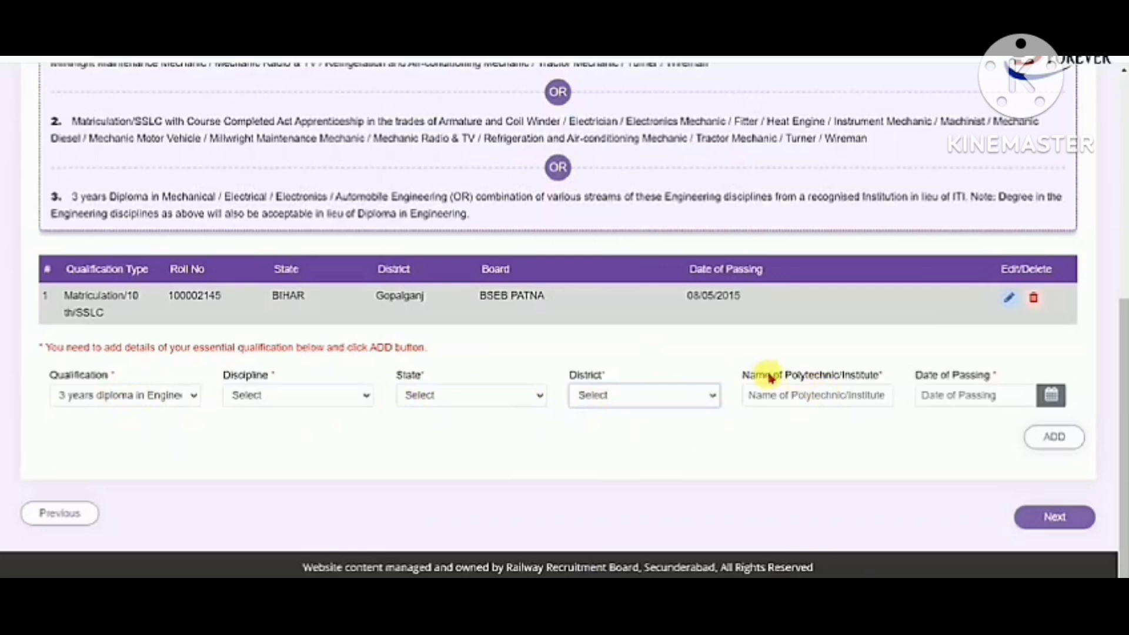
drag(769, 373, 867, 376)
click(830, 408)
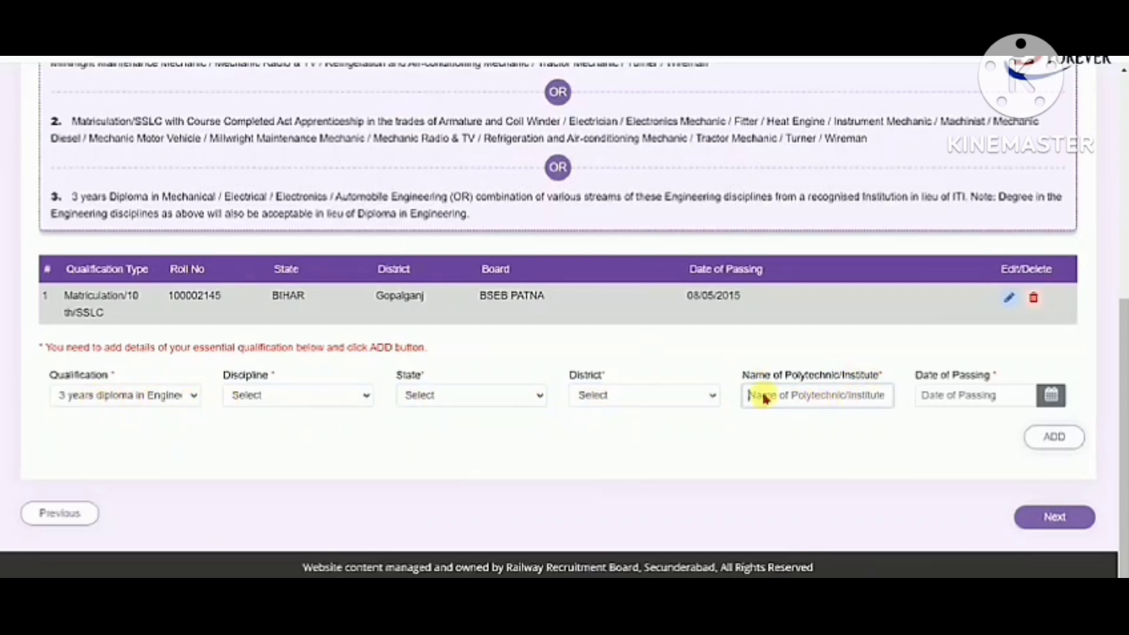
drag(921, 379, 951, 376)
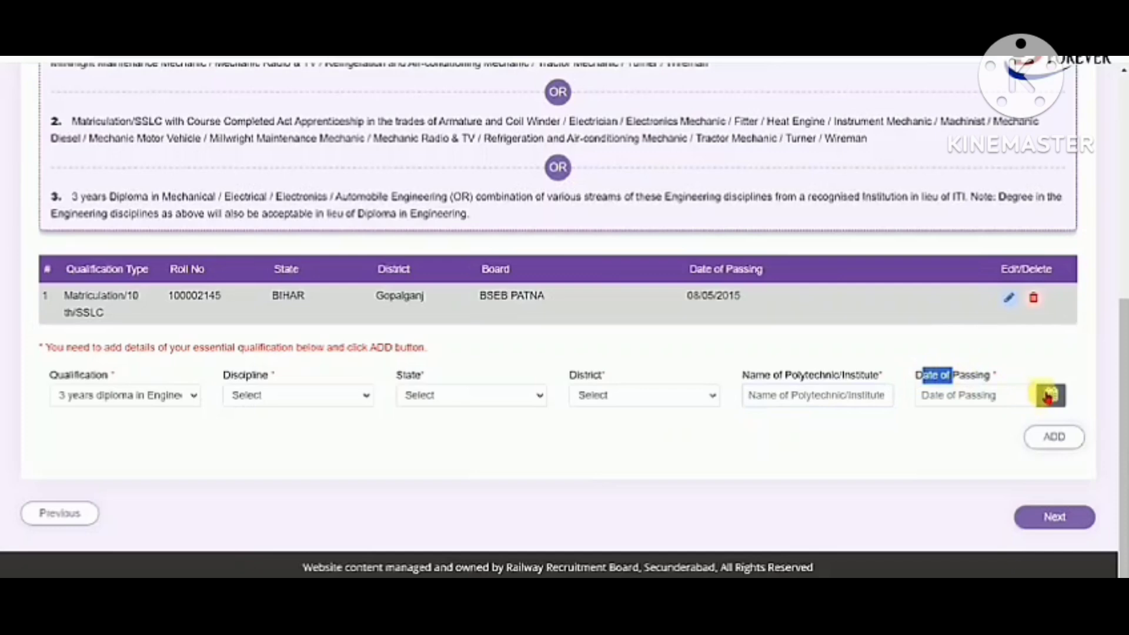
Switch the qualification to Degree in Engineering and go through its discipline, state, district and college/university name fields.
click(171, 394)
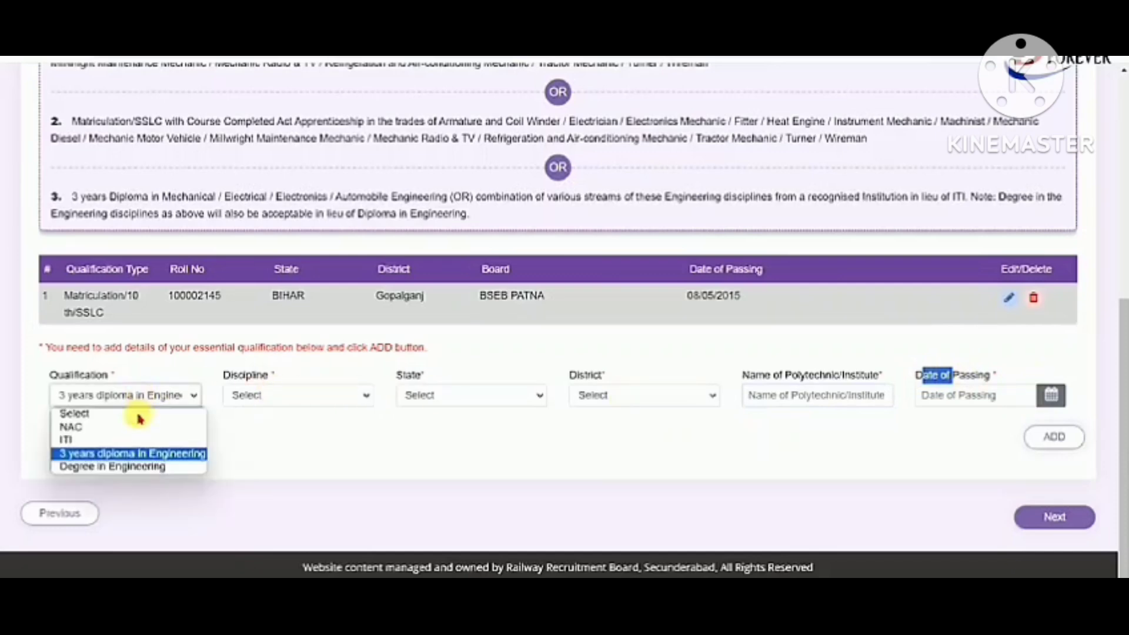
click(116, 468)
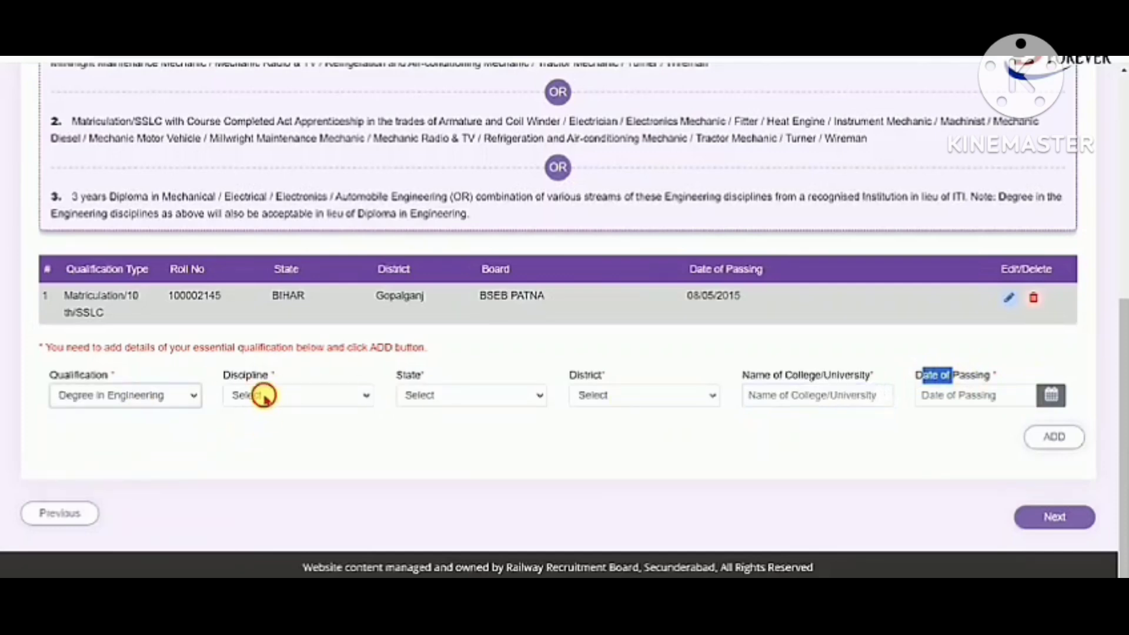
click(259, 394)
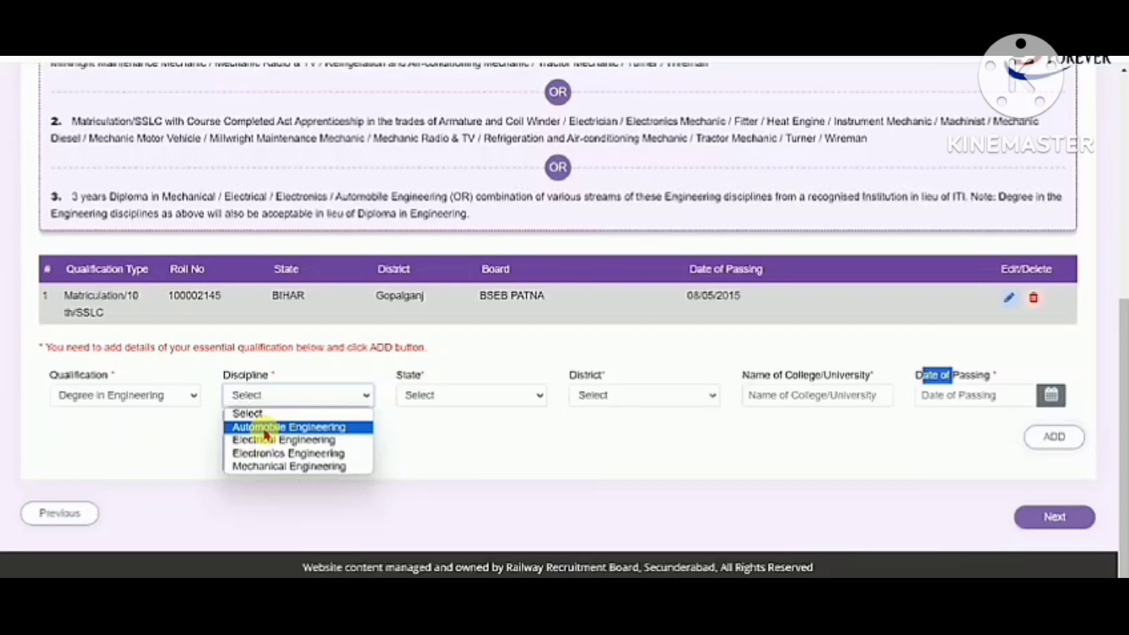
click(416, 394)
click(416, 393)
click(627, 393)
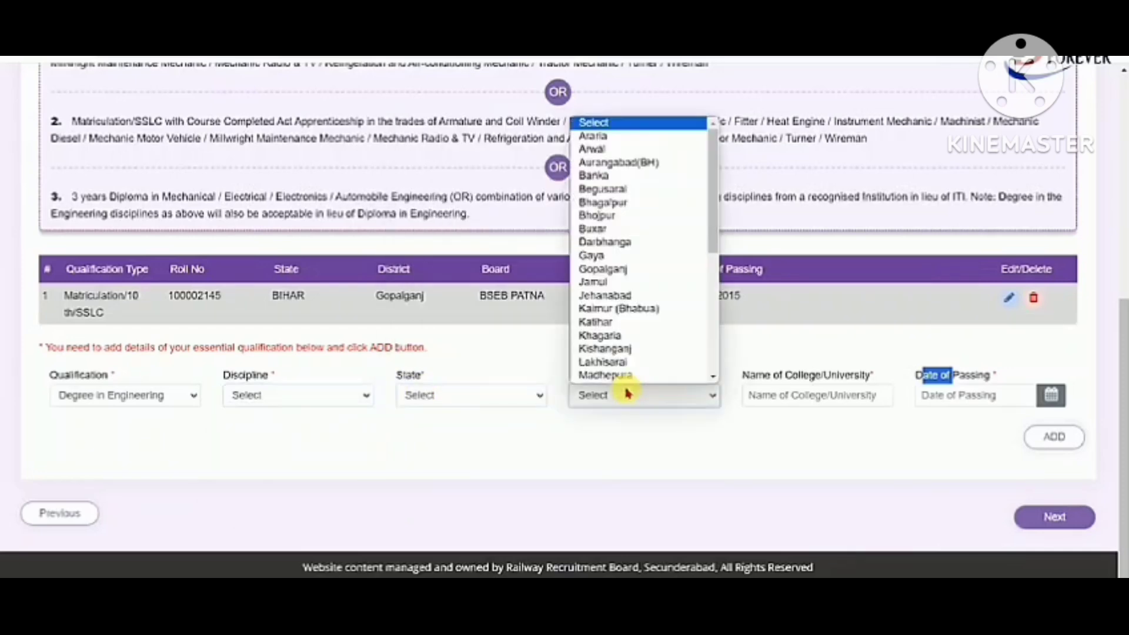
click(627, 393)
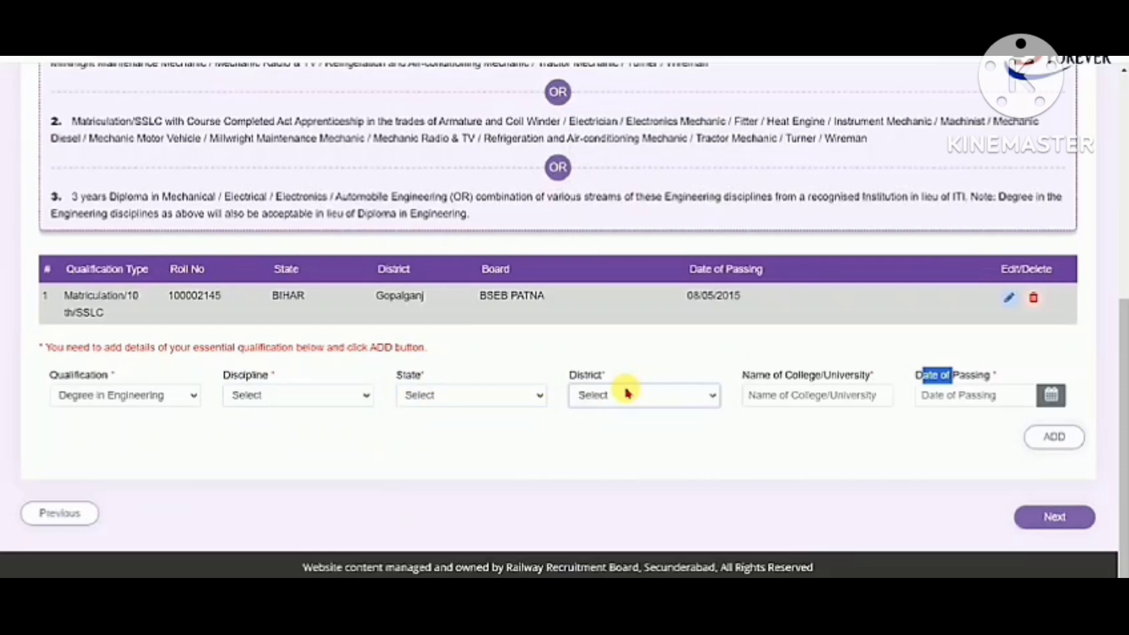
click(813, 396)
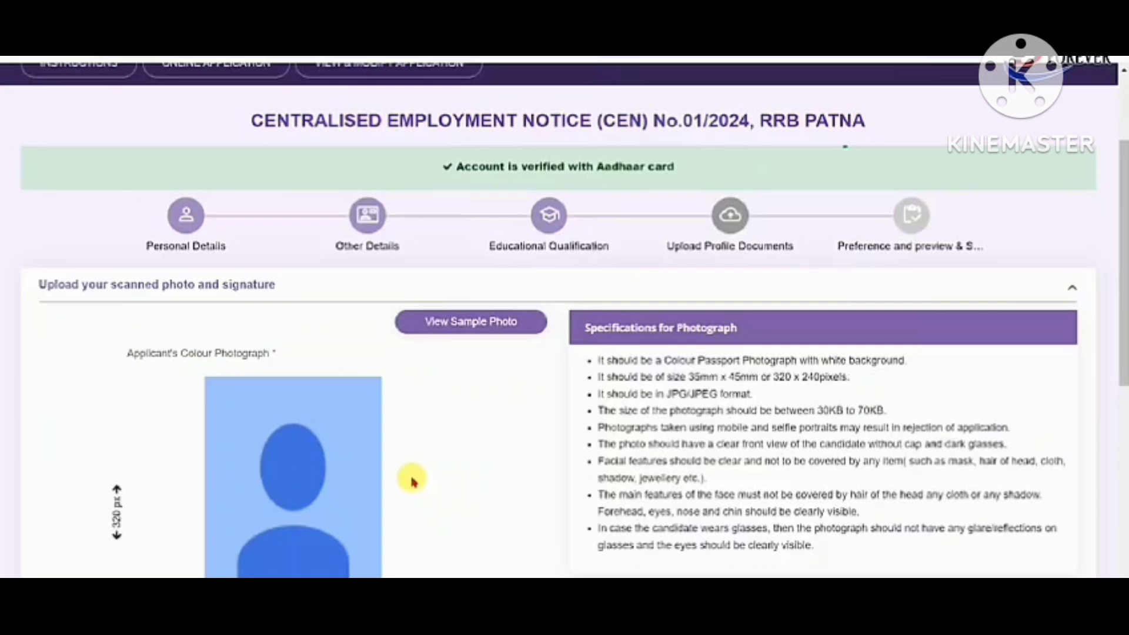
Examine the photo and signature upload section, the sample photos and the notice's mandatory scanned document requirements.
scroll(353, 387, down, 6)
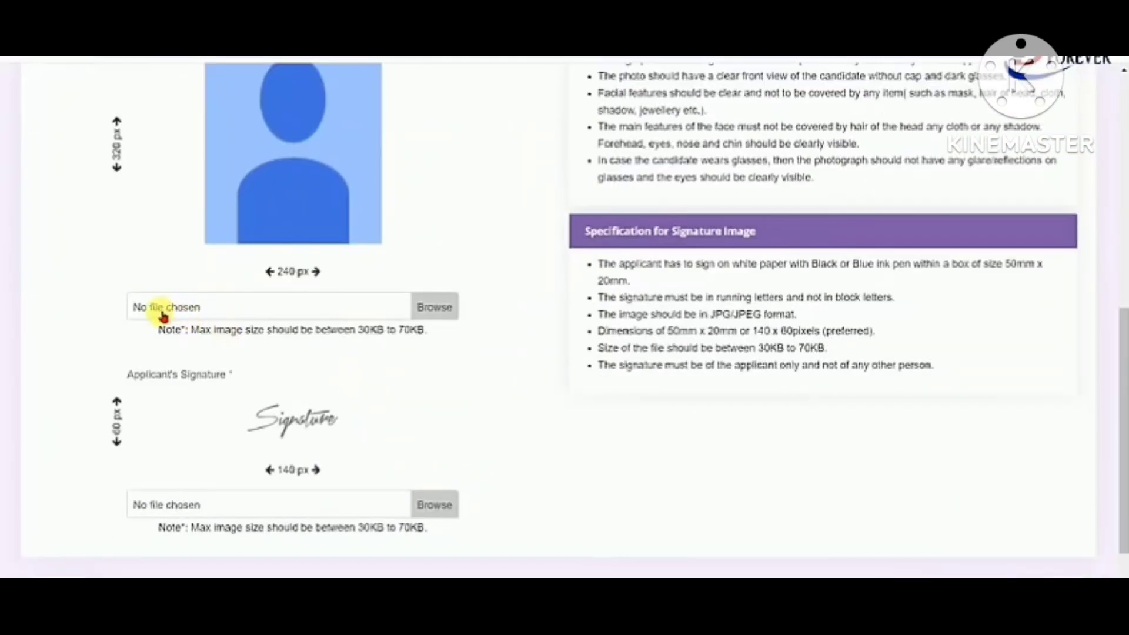
scroll(326, 386, up, 4)
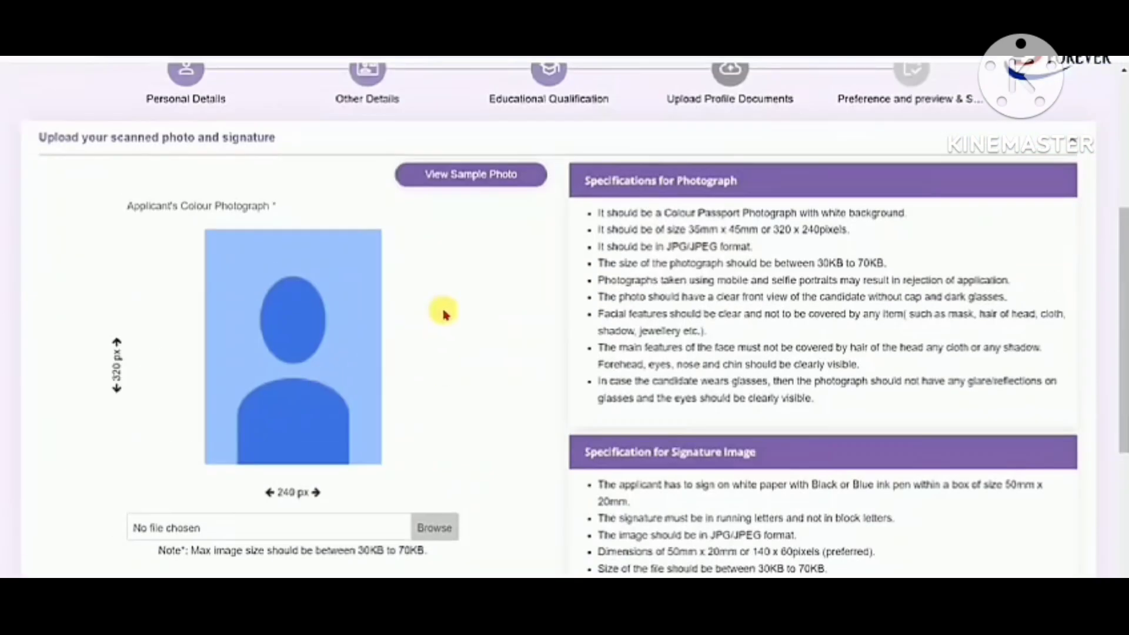
click(463, 178)
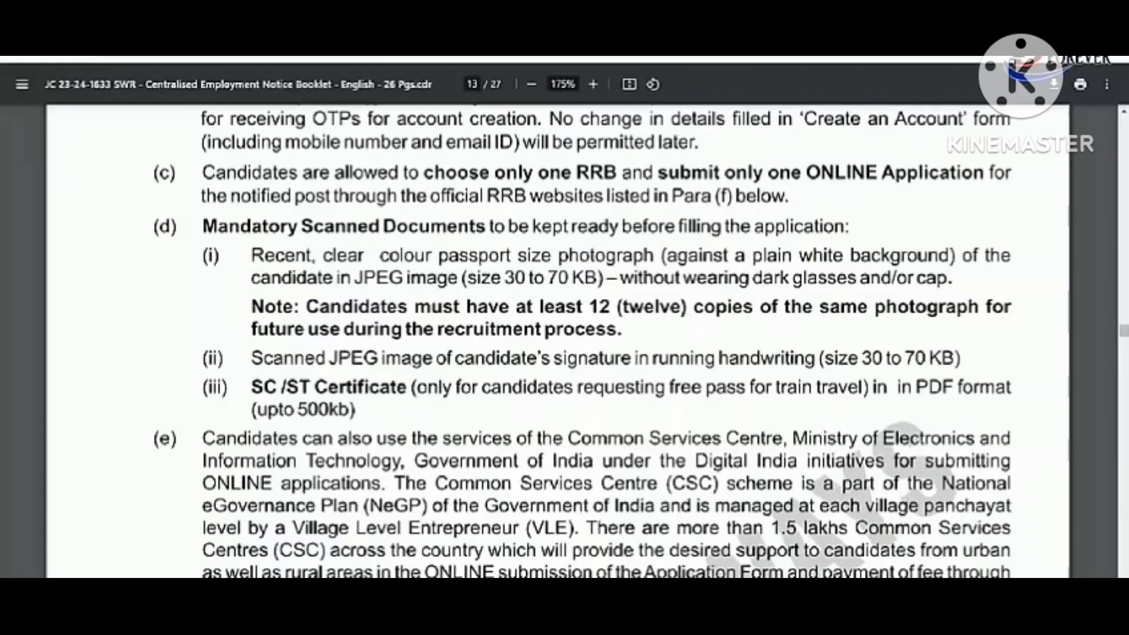
scroll(528, 343, up, 2)
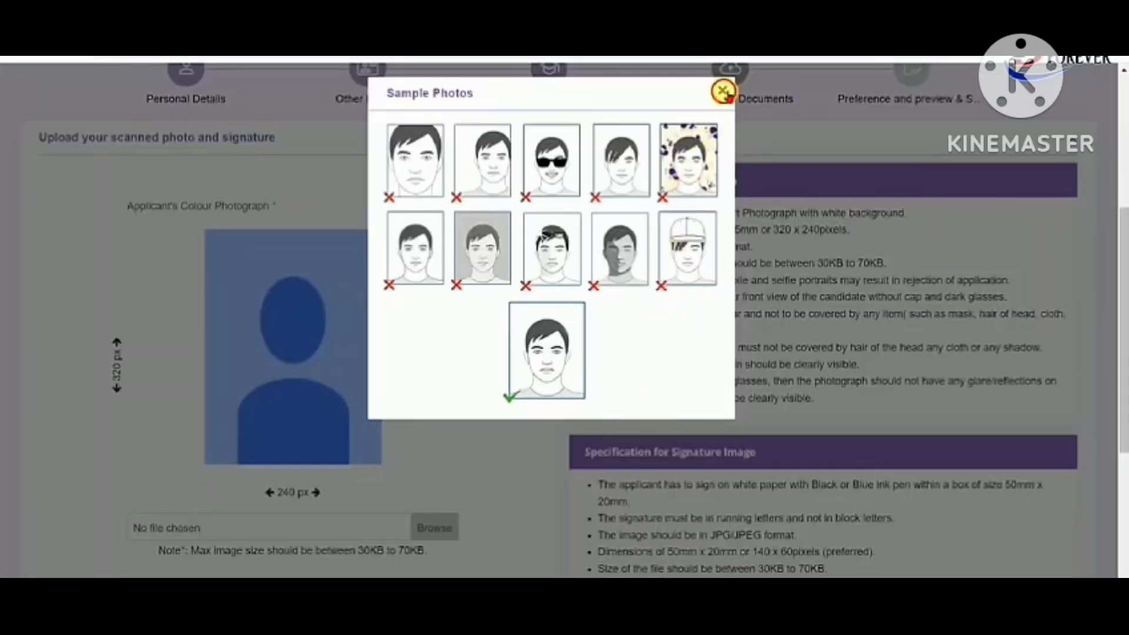
click(724, 90)
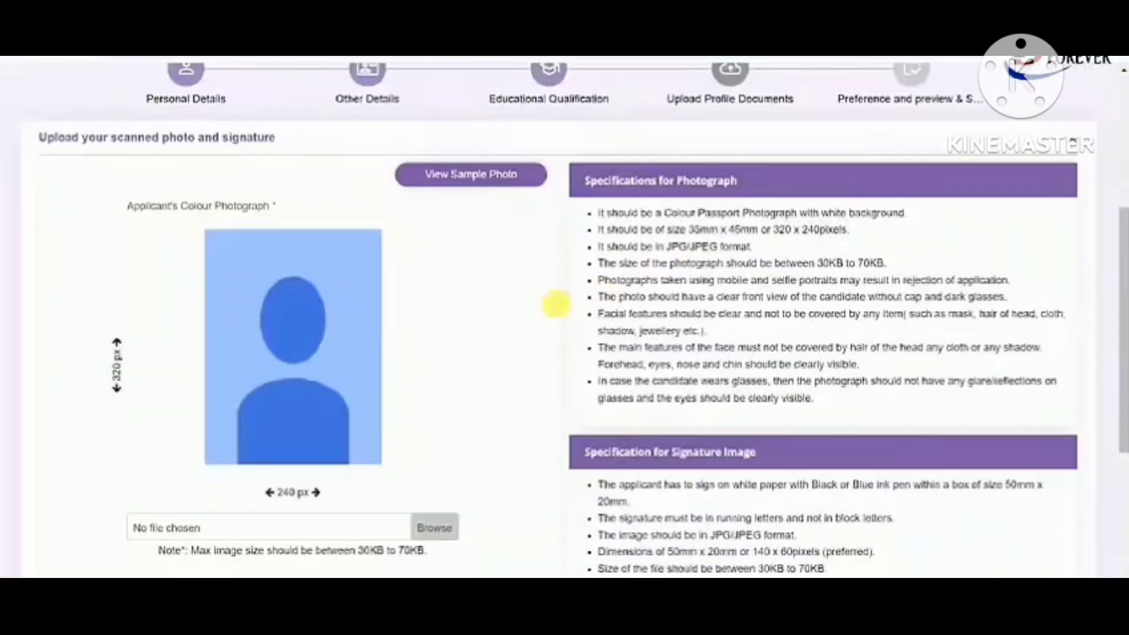
Read the photograph specifications, including the background and size requirements.
drag(599, 214, 815, 400)
click(815, 399)
drag(809, 219, 887, 220)
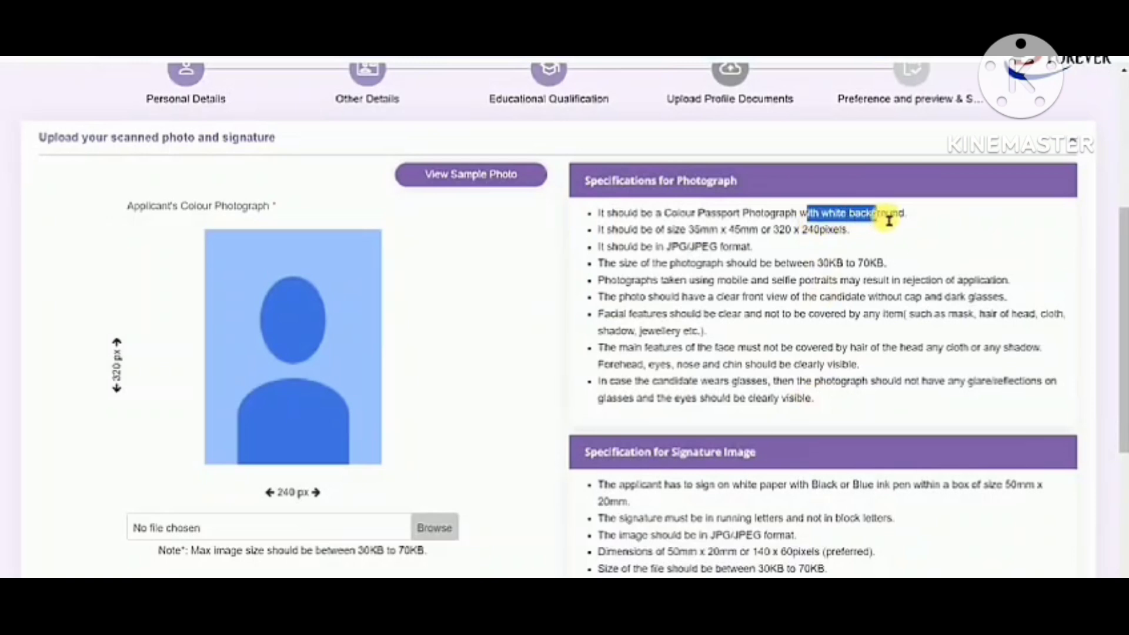
click(826, 238)
Read the signature image specifications, including the ink colour requirement.
scroll(686, 320, down, 4)
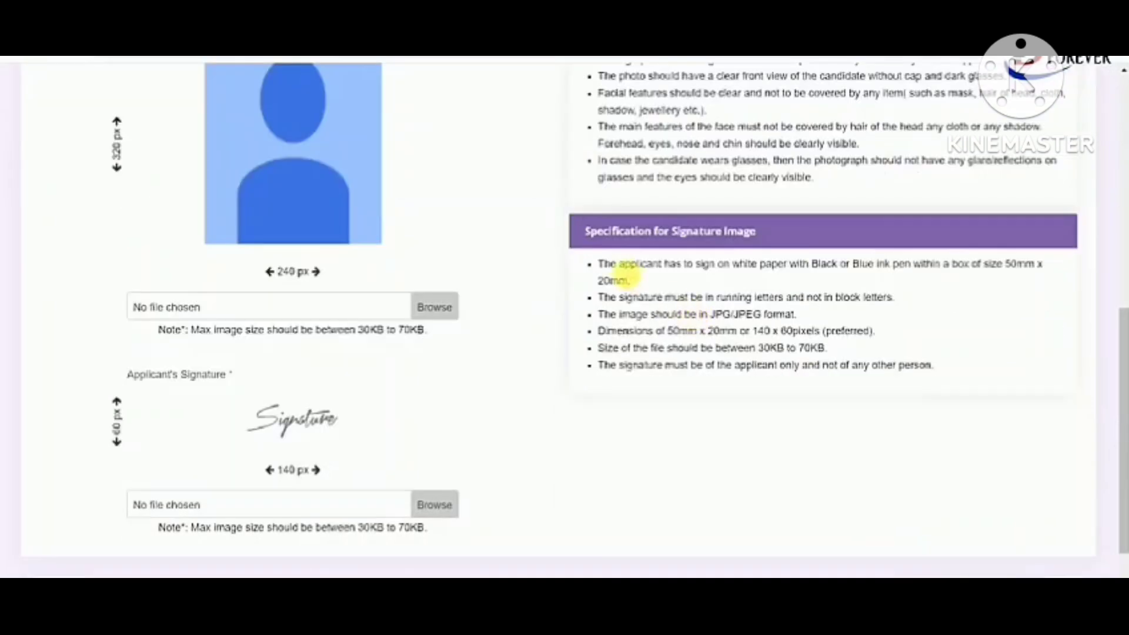
drag(619, 264, 753, 329)
click(752, 328)
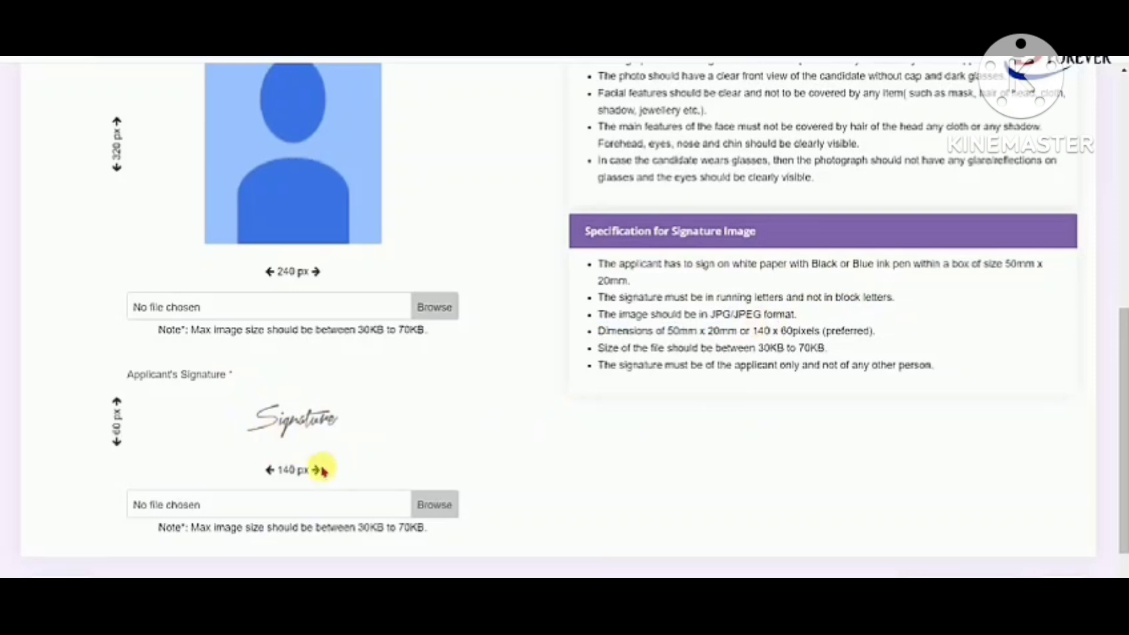
drag(817, 276, 900, 270)
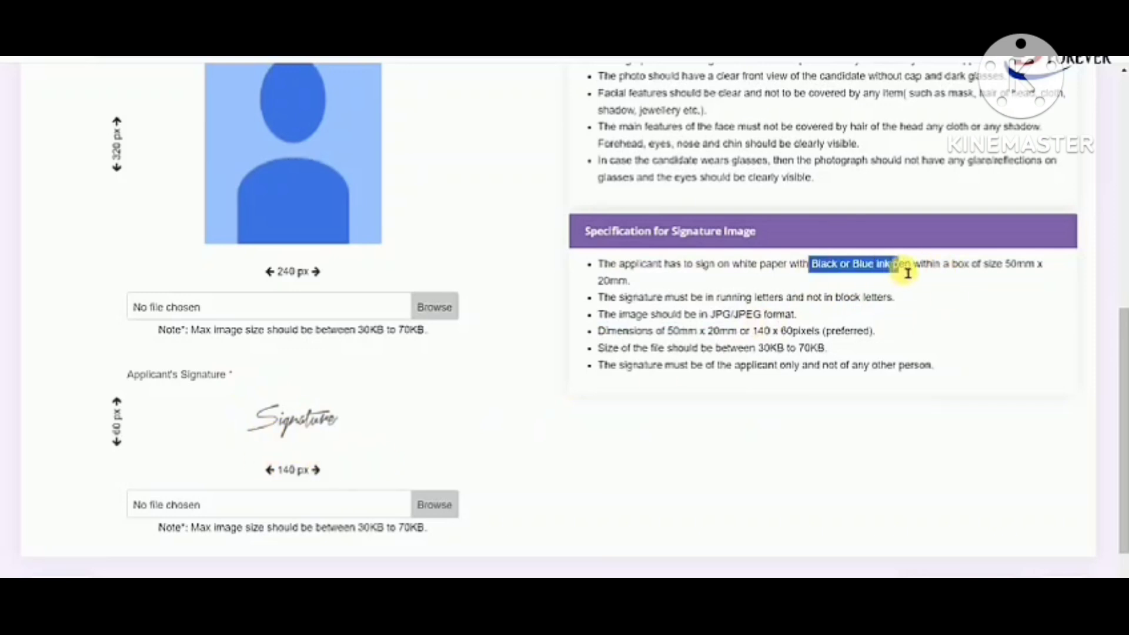
click(901, 270)
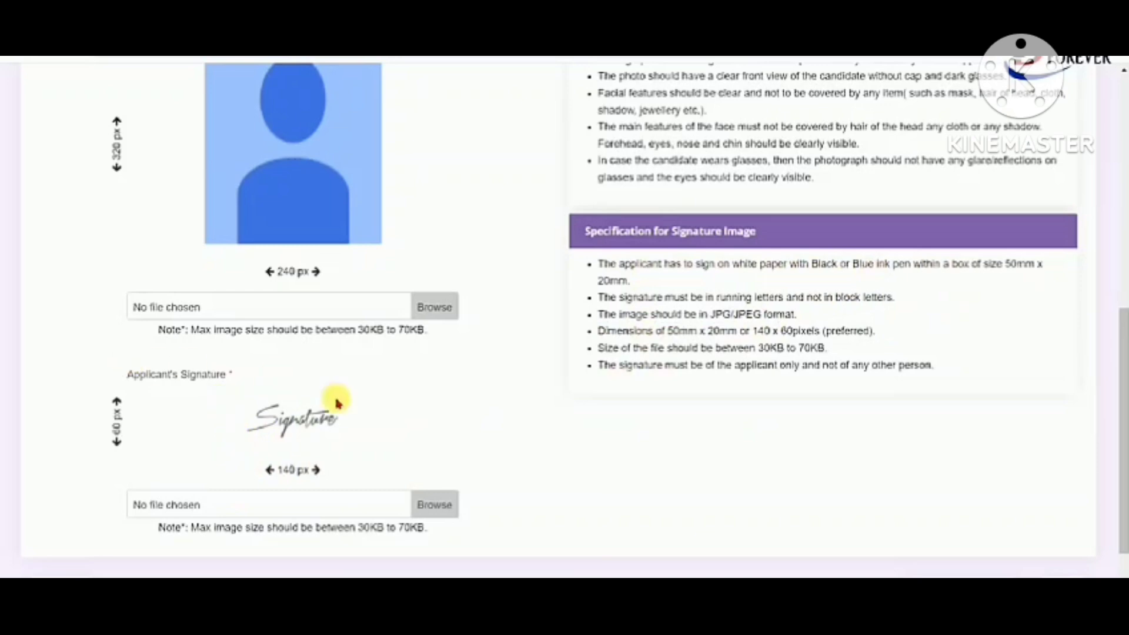
Upload and save the applicant's photograph and signature, and proceed to the preference and preview stage.
scroll(535, 421, down, 2)
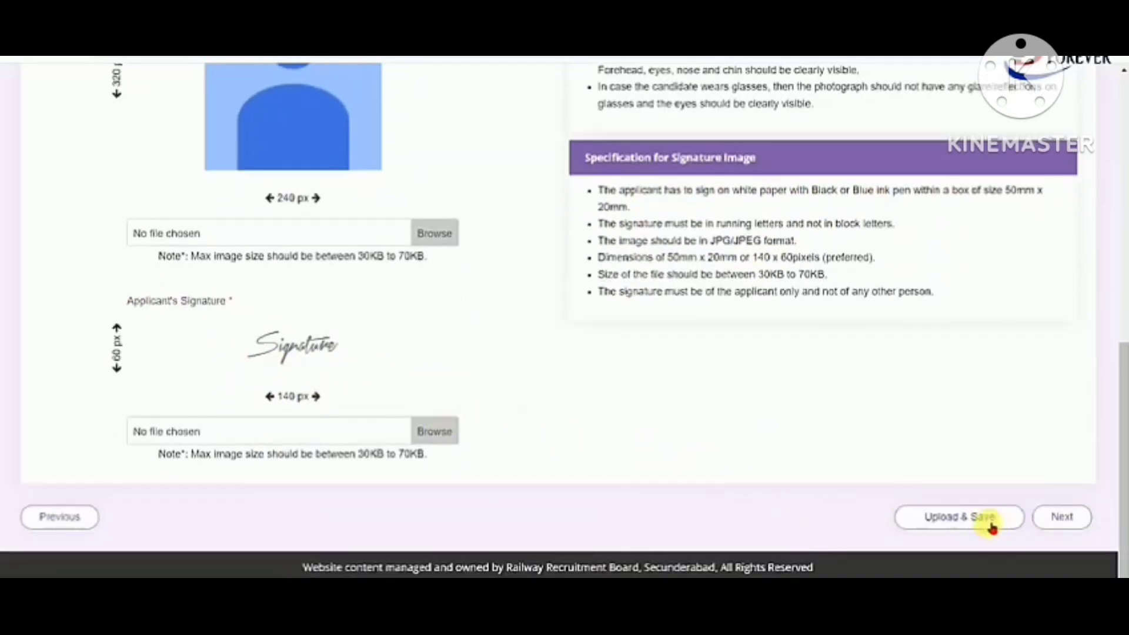
scroll(392, 347, up, 2)
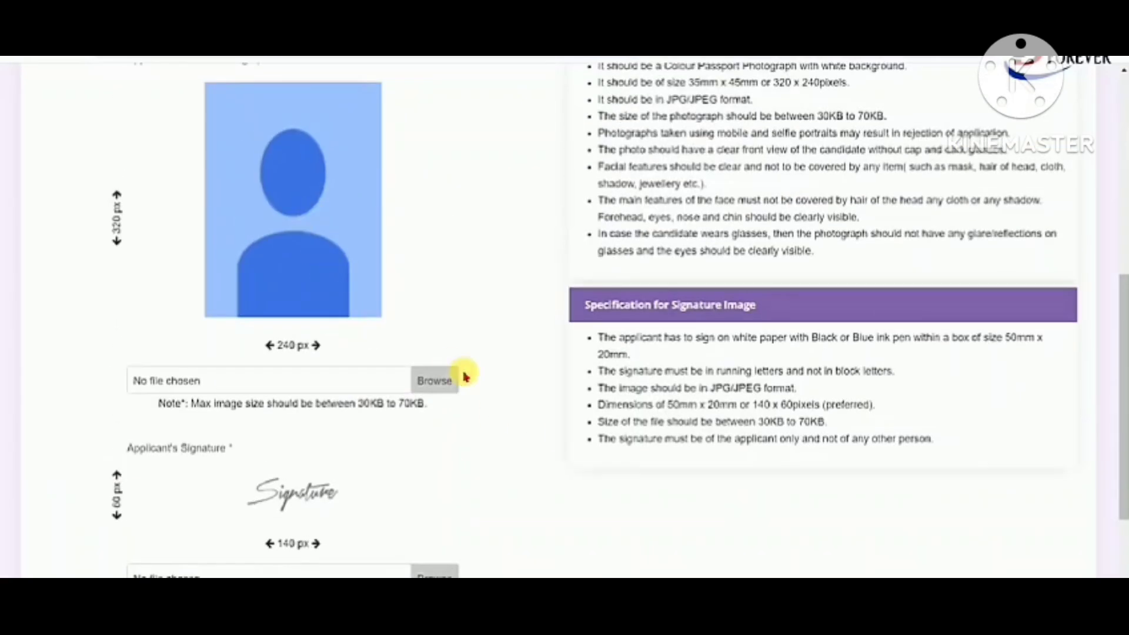
scroll(465, 377, down, 2)
click(994, 517)
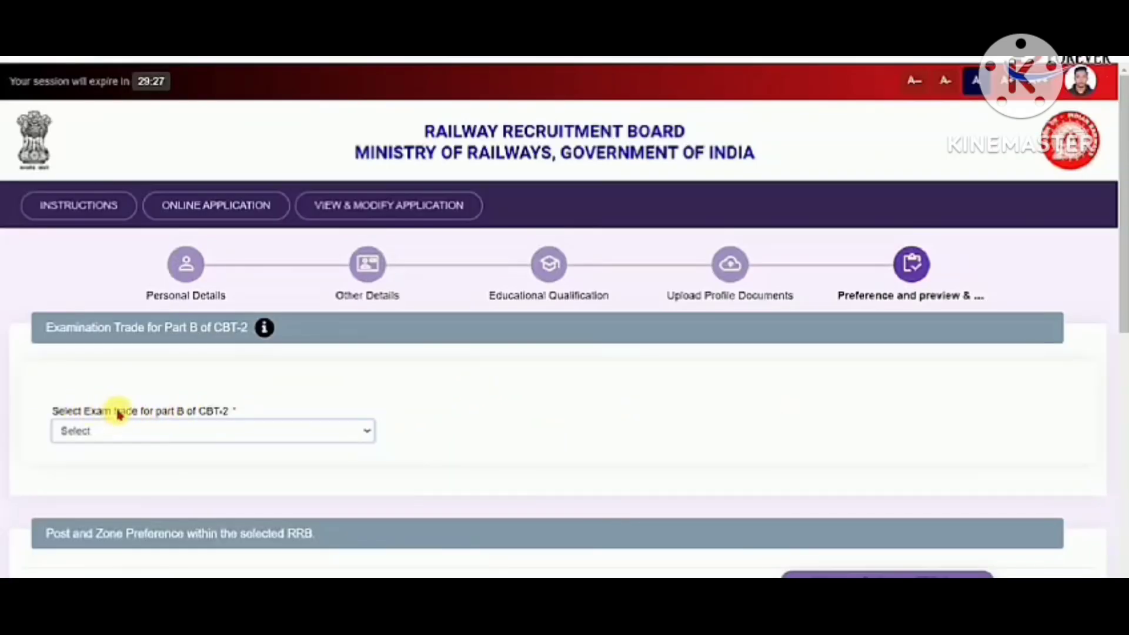
Set the exam trade for Part B of CBT-2 to Electrician.
drag(118, 415, 176, 414)
click(177, 413)
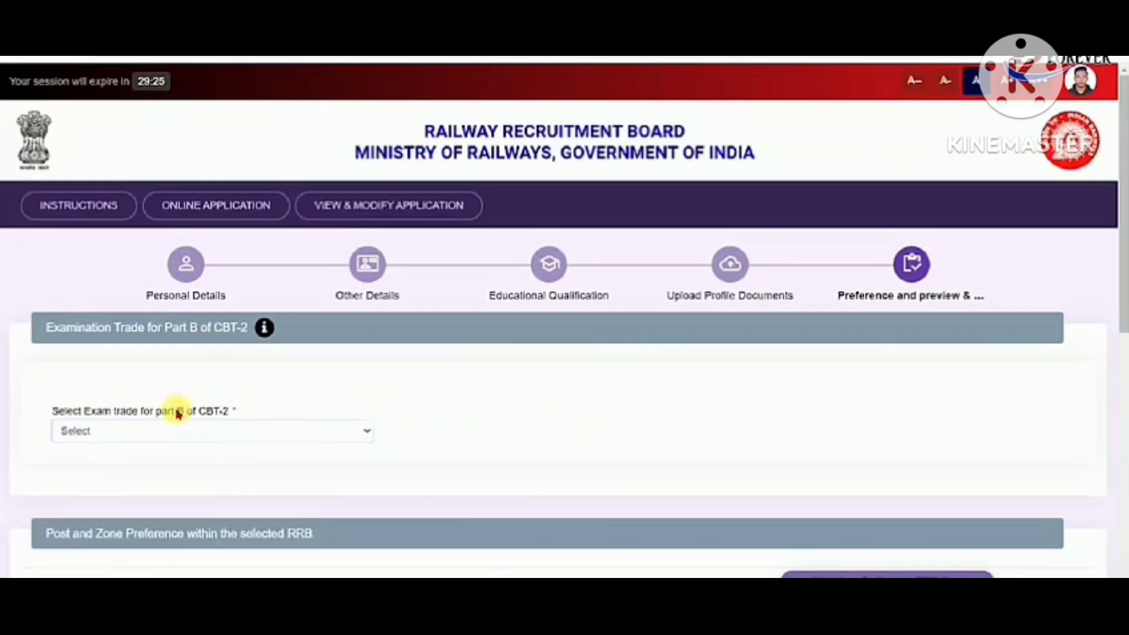
scroll(177, 413, down, 3)
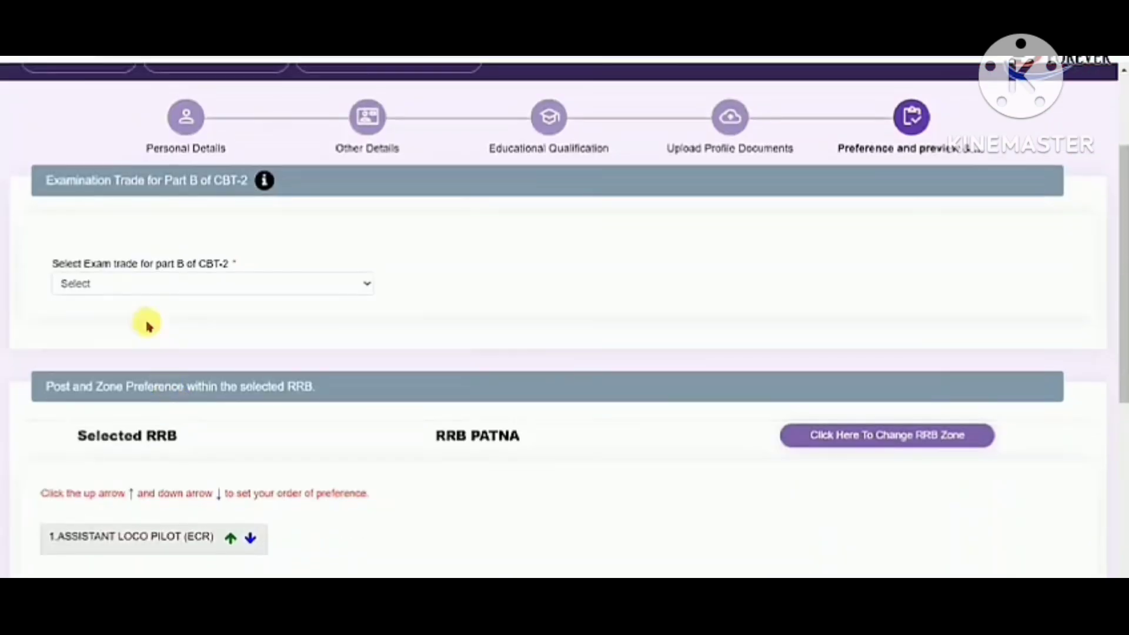
click(131, 285)
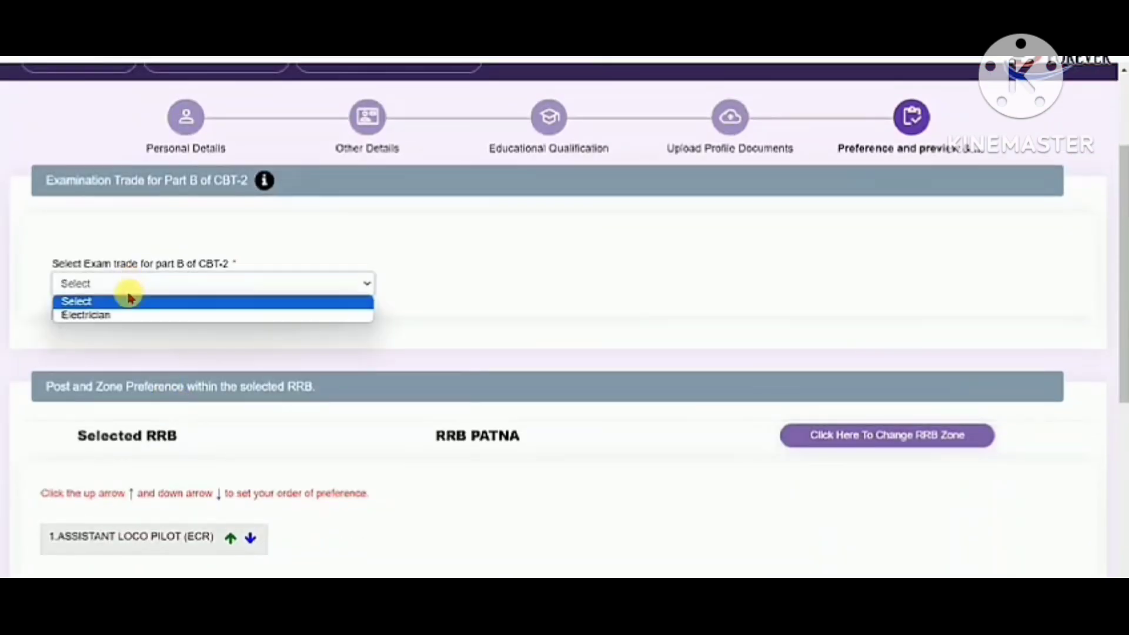
click(126, 315)
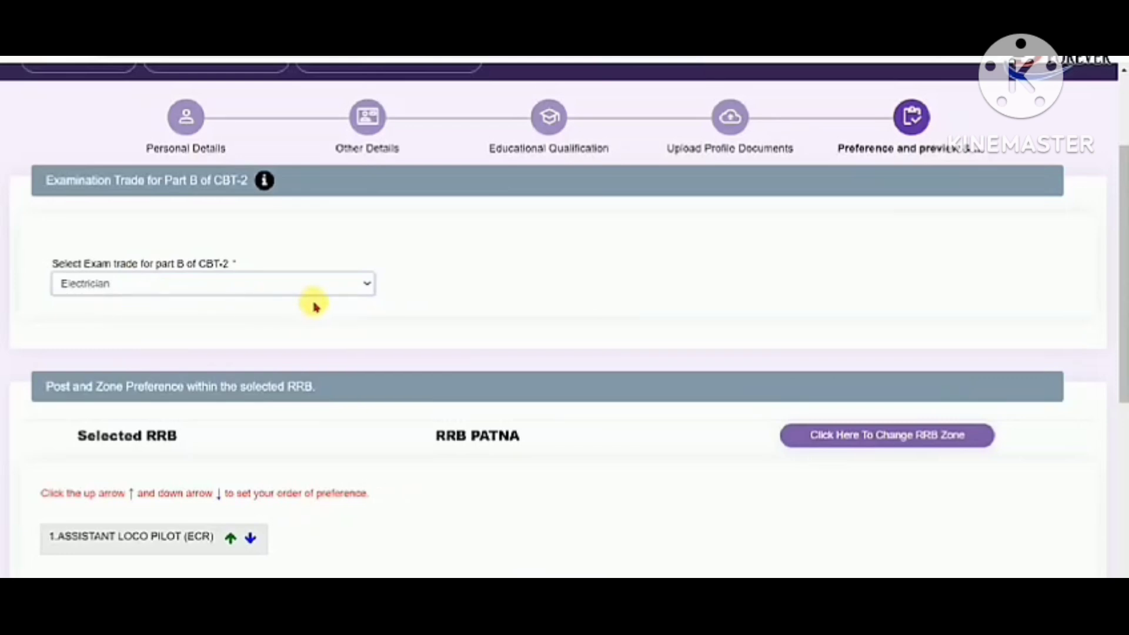
Accept the eligibility declaration, confirm the order of post preference, and enter GOPALGANJ as the place.
scroll(134, 319, down, 3)
drag(109, 303, 167, 294)
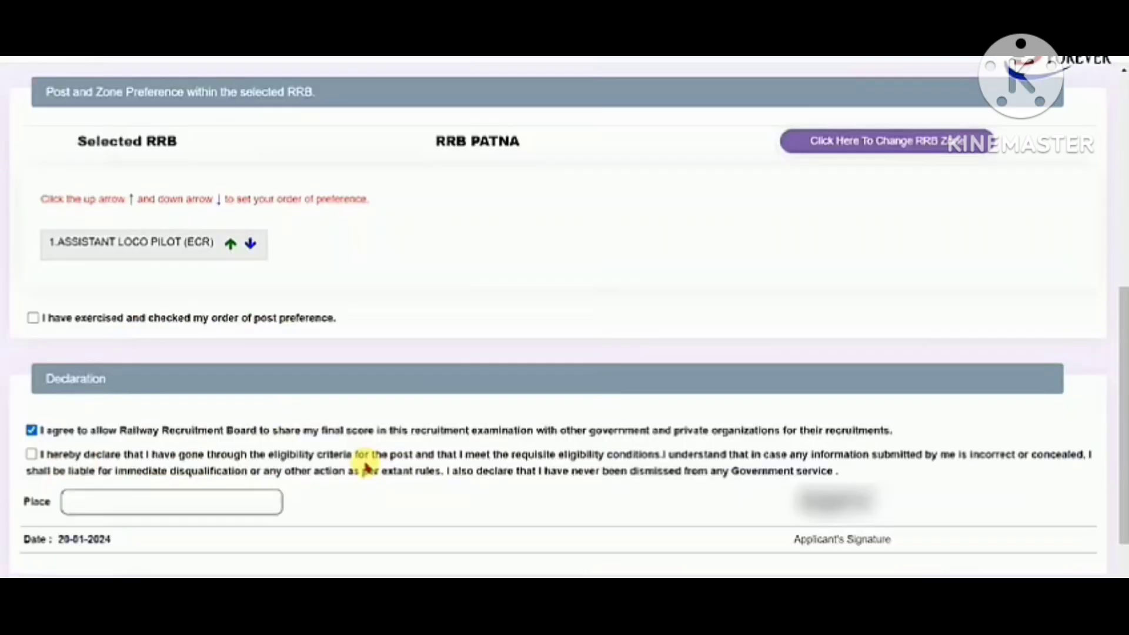
scroll(365, 465, up, 4)
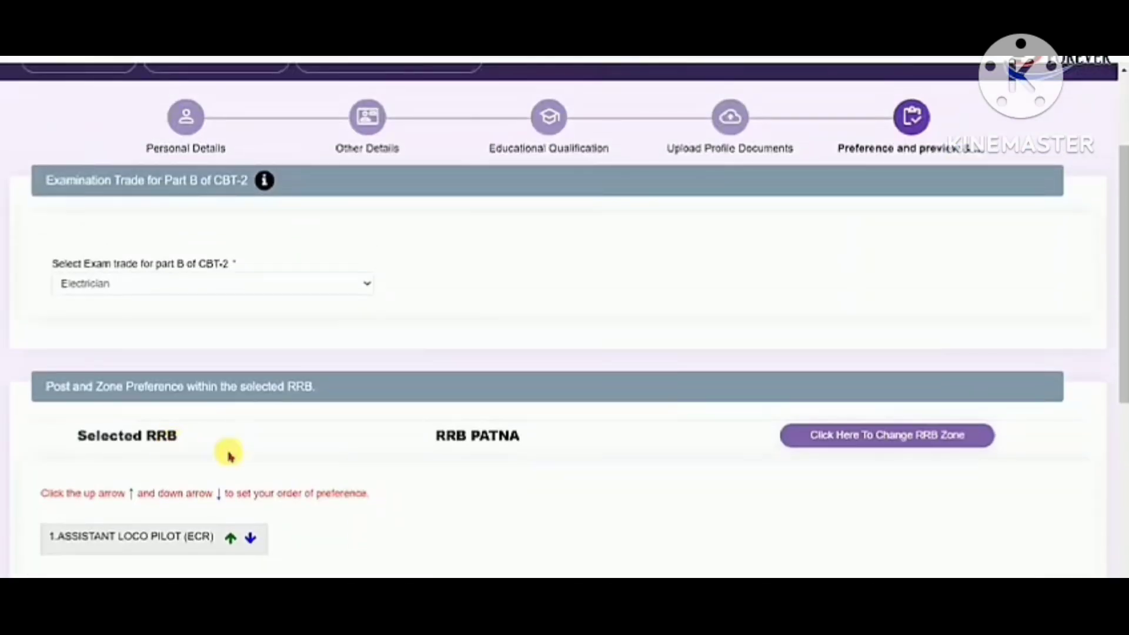
scroll(229, 456, down, 5)
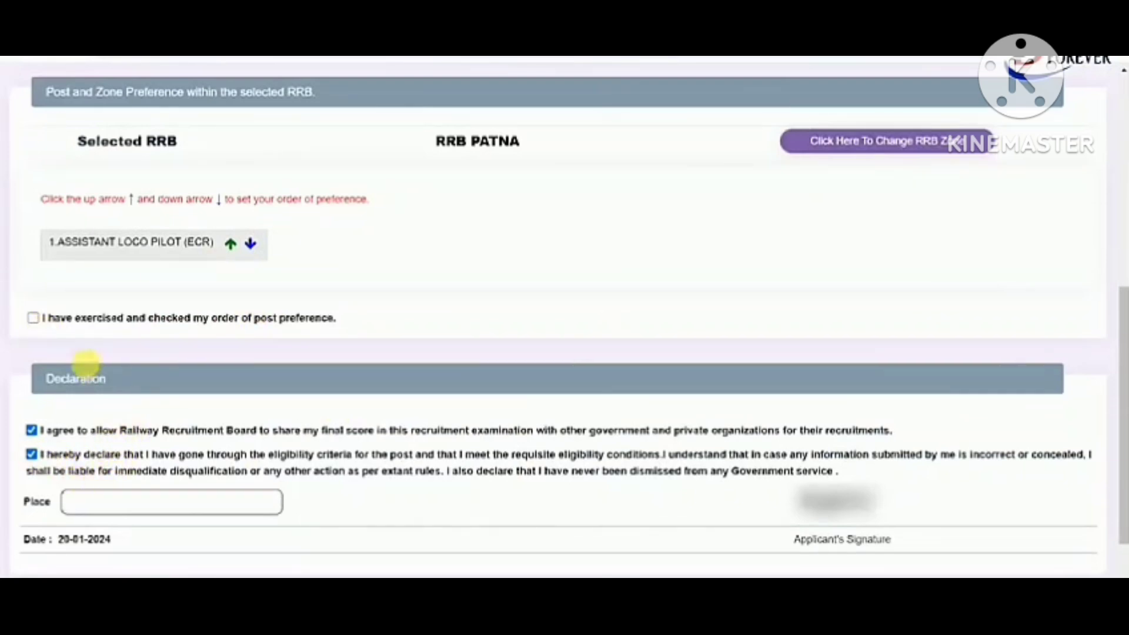
click(32, 317)
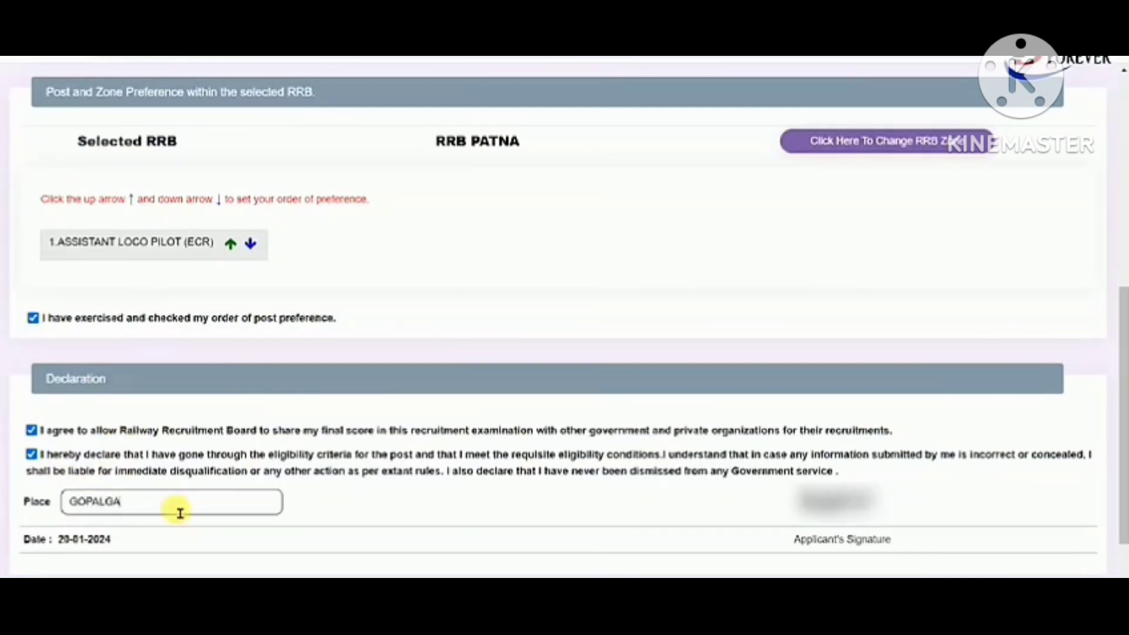
Preview the completed application, confirm that the details have been re-checked, and submit it.
scroll(365, 495, down, 2)
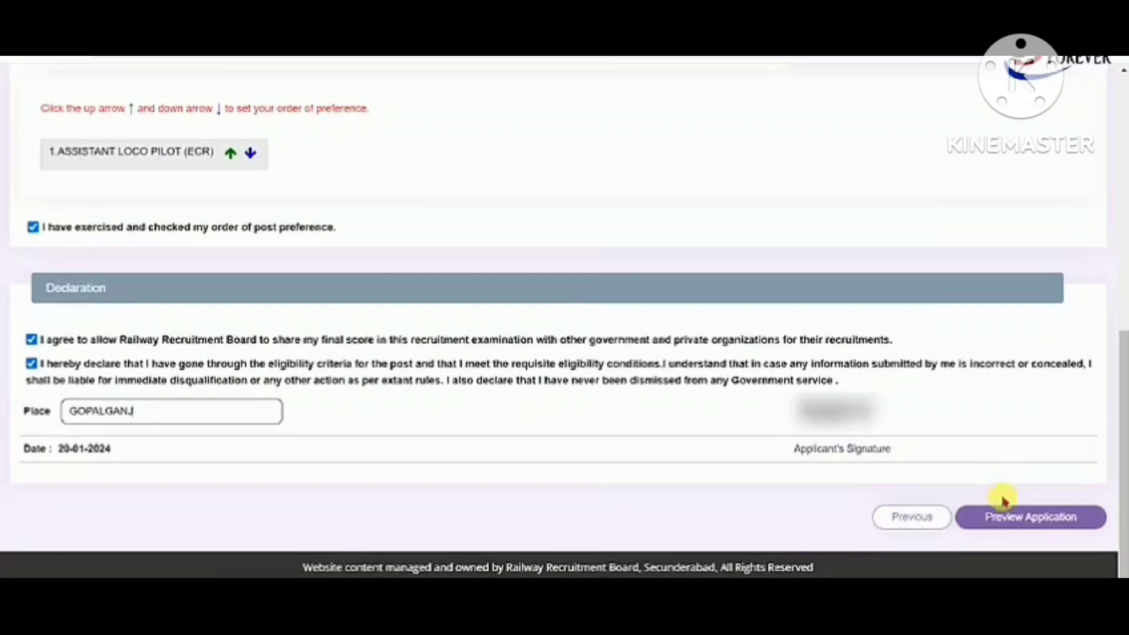
click(1032, 520)
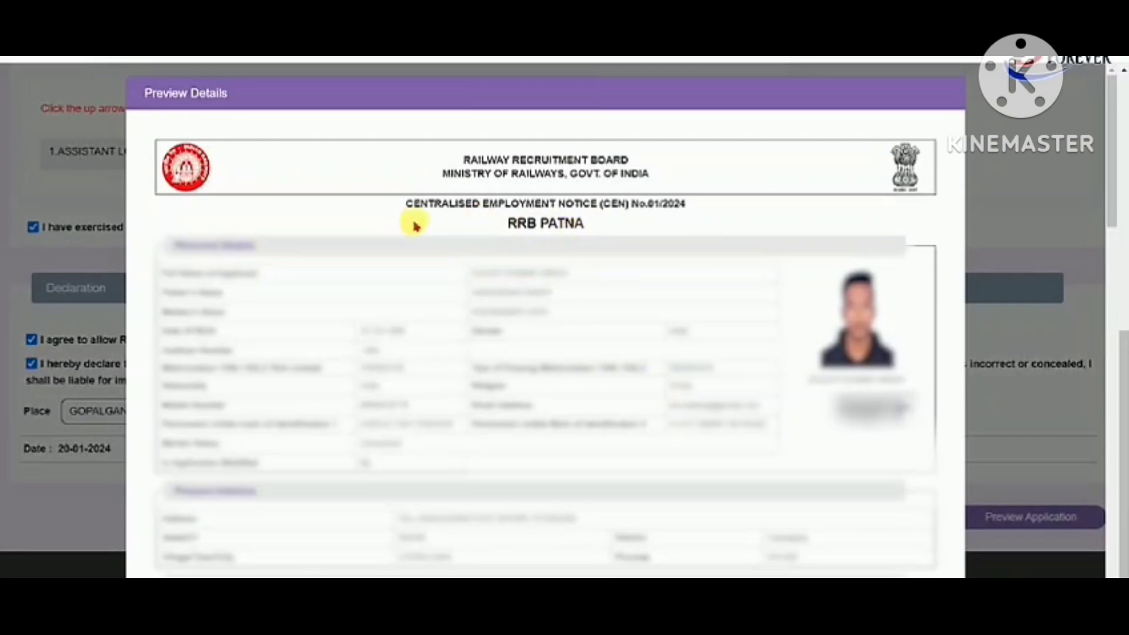
scroll(428, 302, down, 15)
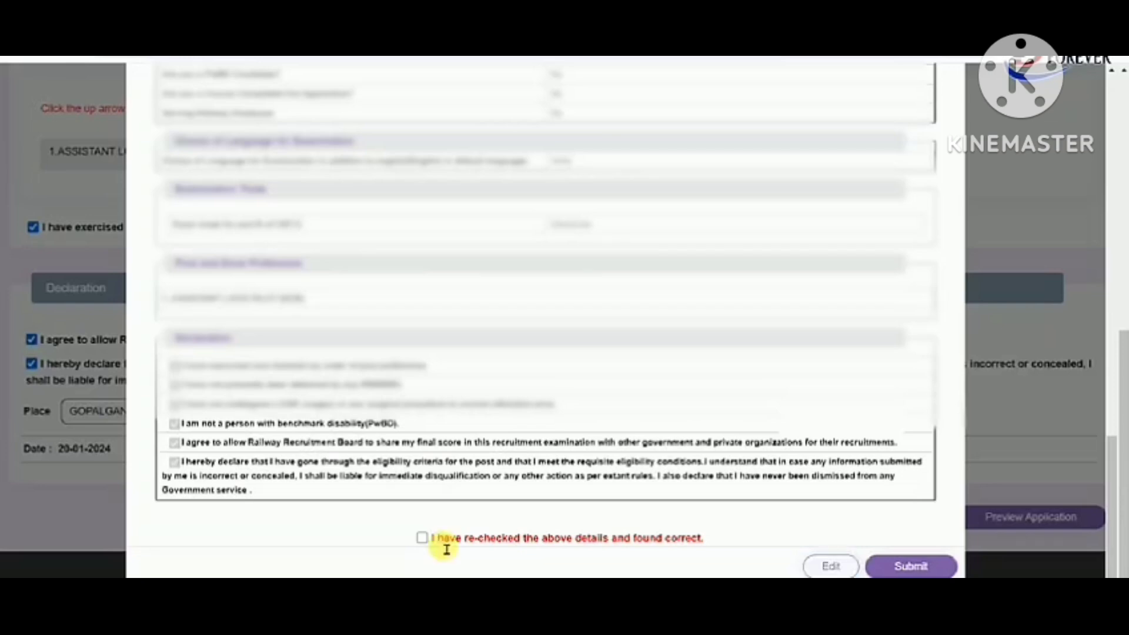
click(911, 566)
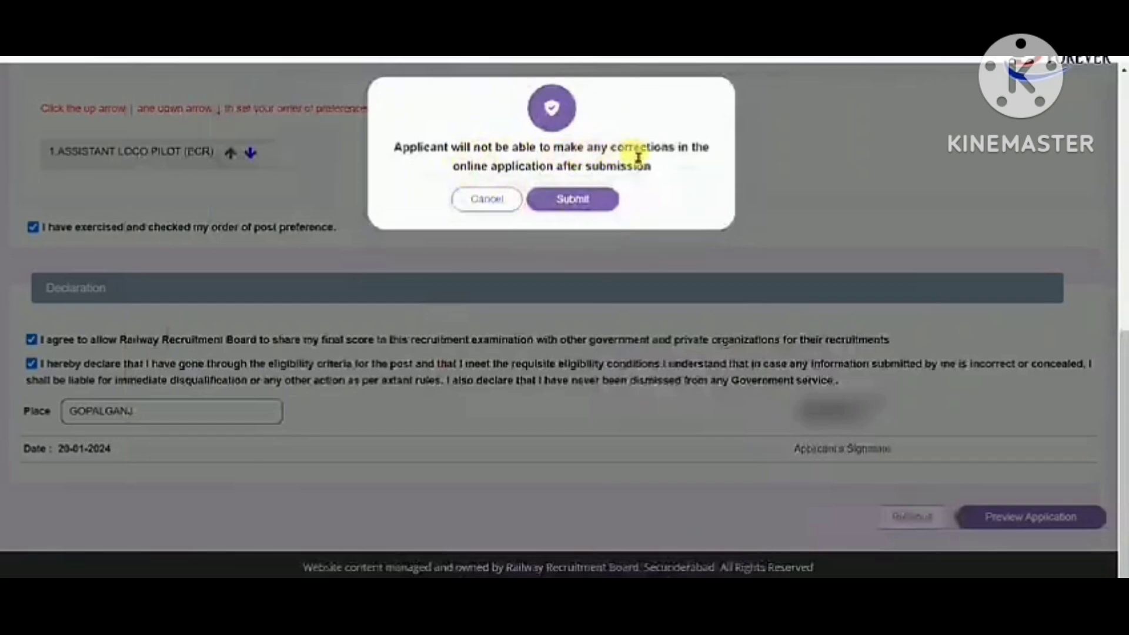
click(572, 201)
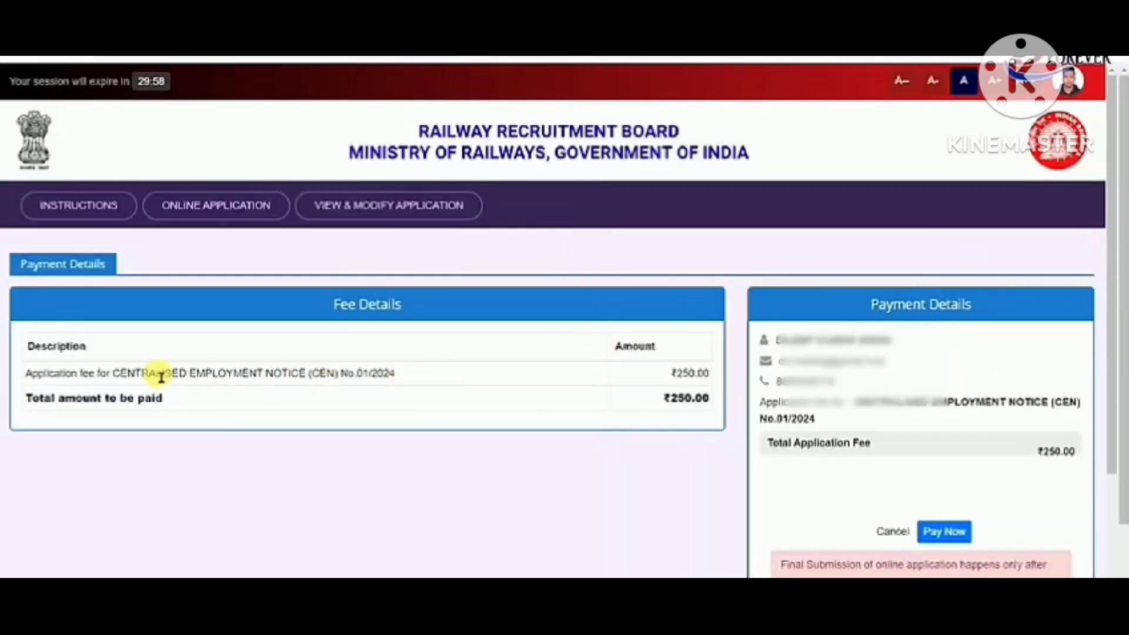
Review the application fee for CEN No.01/2024 and proceed to the payment gateway.
drag(94, 376, 312, 379)
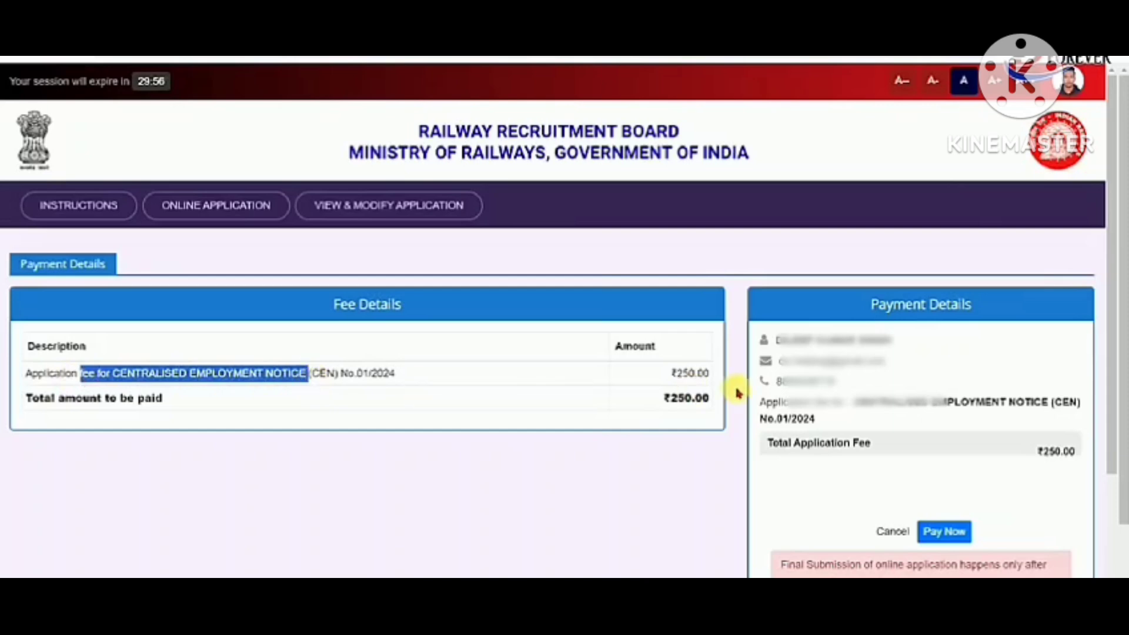
drag(671, 399, 703, 400)
click(719, 412)
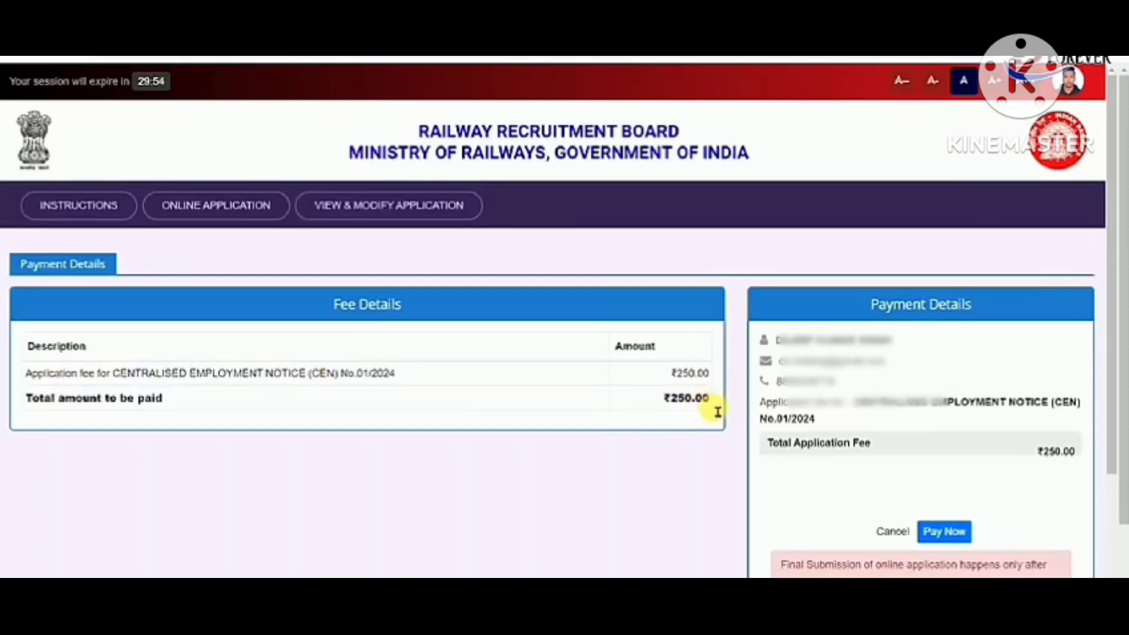
click(949, 533)
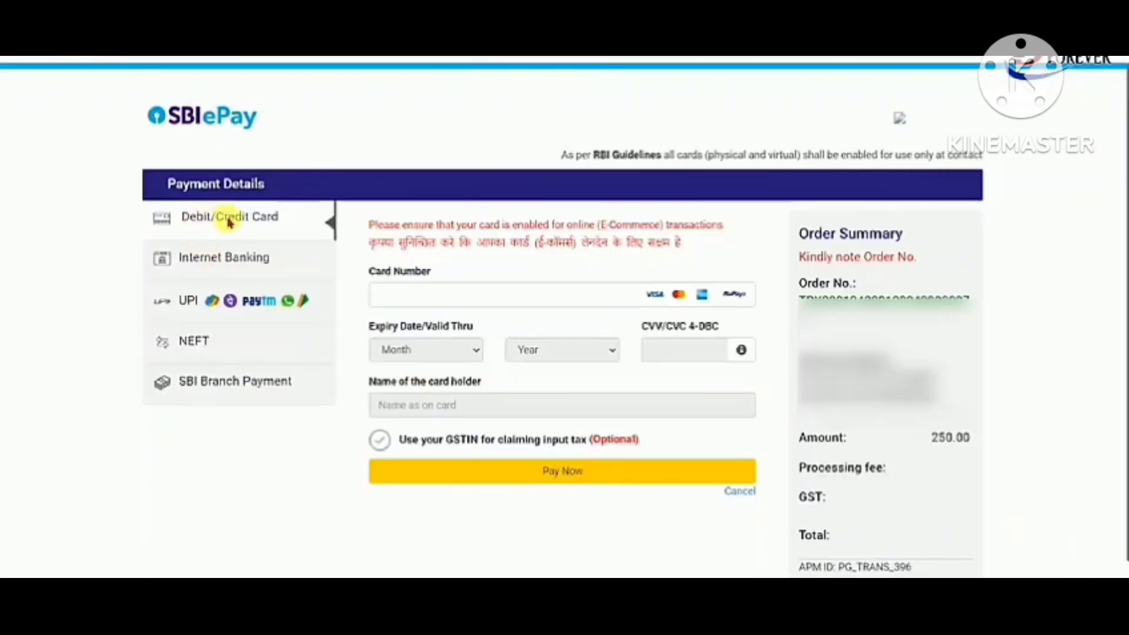
Go through the Debit/Credit Card, Internet Banking and UPI payment options for the application fee.
click(424, 297)
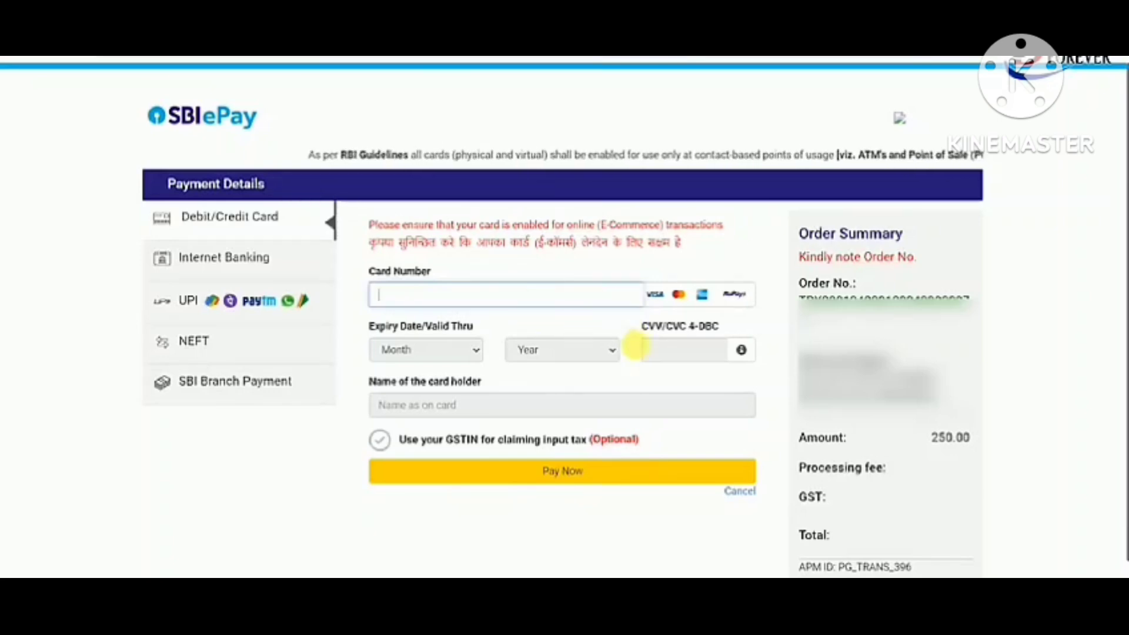
click(215, 256)
click(212, 301)
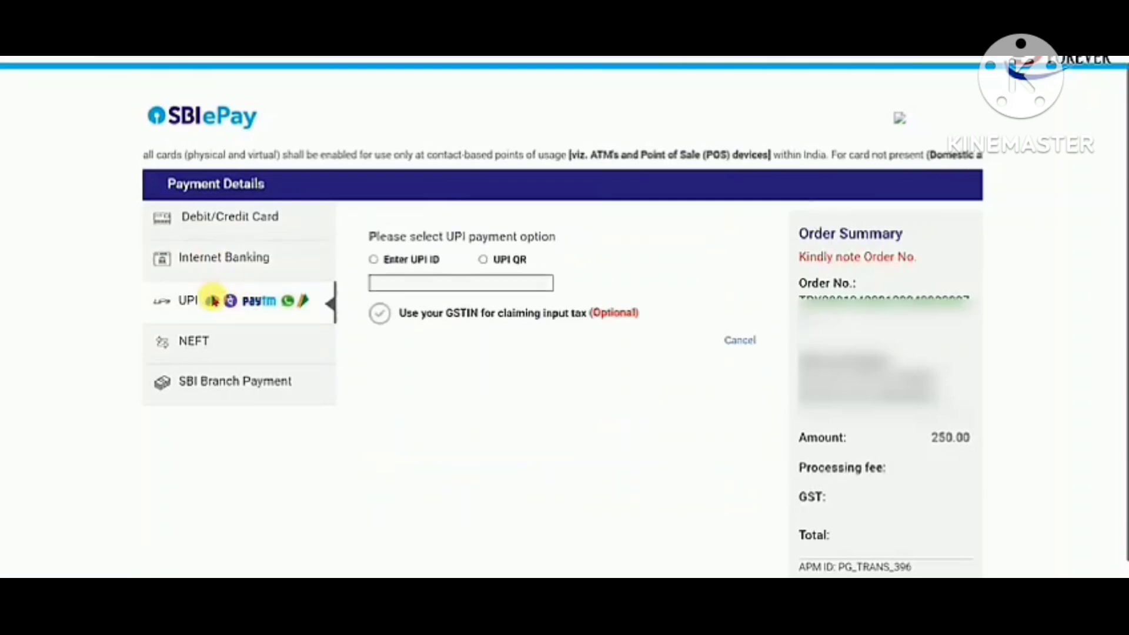